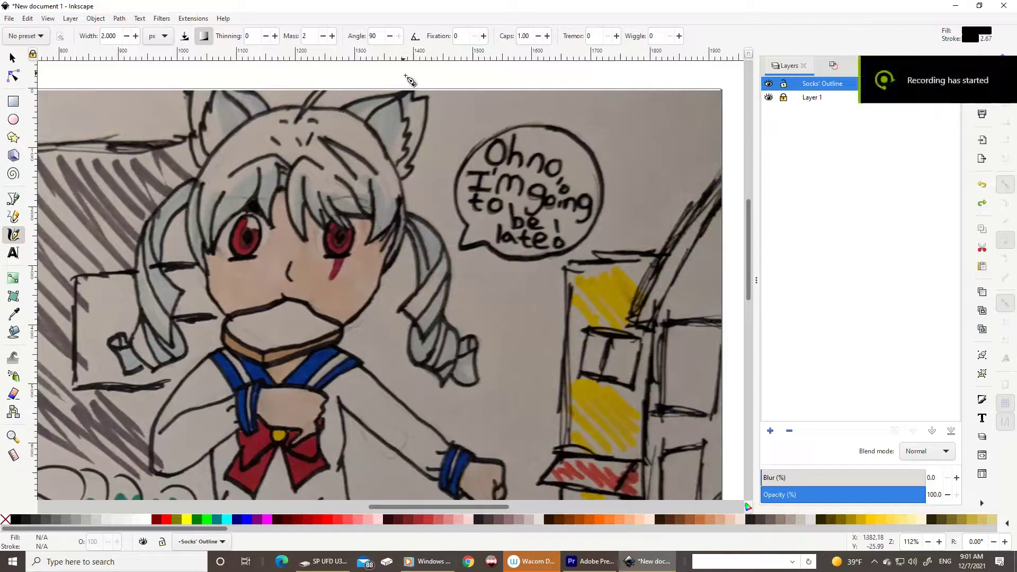
Ink the right cat ear and the bang strands over the forehead and between the eyes
mouse_move(343, 110)
mouse_down()
mouse_move(410, 90)
mouse_move(403, 178)
mouse_up()
mouse_move(409, 94)
mouse_down()
mouse_move(369, 123)
mouse_move(399, 163)
mouse_move(368, 243)
mouse_up()
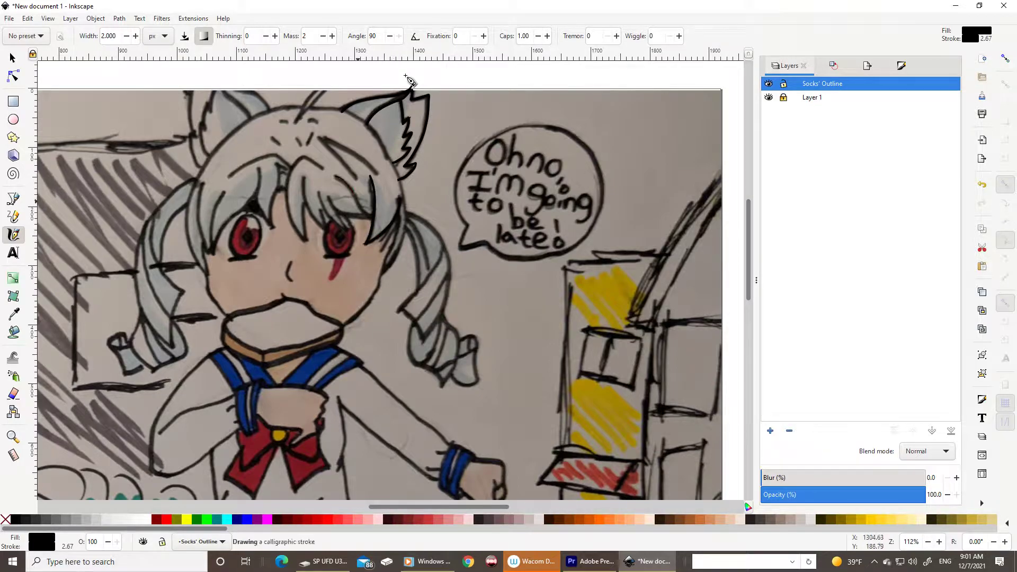
mouse_move(334, 175)
mouse_down()
mouse_move(370, 214)
mouse_move(341, 228)
mouse_up()
mouse_move(316, 158)
mouse_down()
mouse_move(290, 203)
mouse_move(307, 243)
mouse_up()
drag(303, 176, 323, 228)
mouse_move(318, 137)
mouse_down()
mouse_move(355, 180)
mouse_move(378, 175)
mouse_up()
mouse_move(279, 122)
mouse_down()
mouse_move(339, 80)
mouse_move(302, 113)
mouse_up()
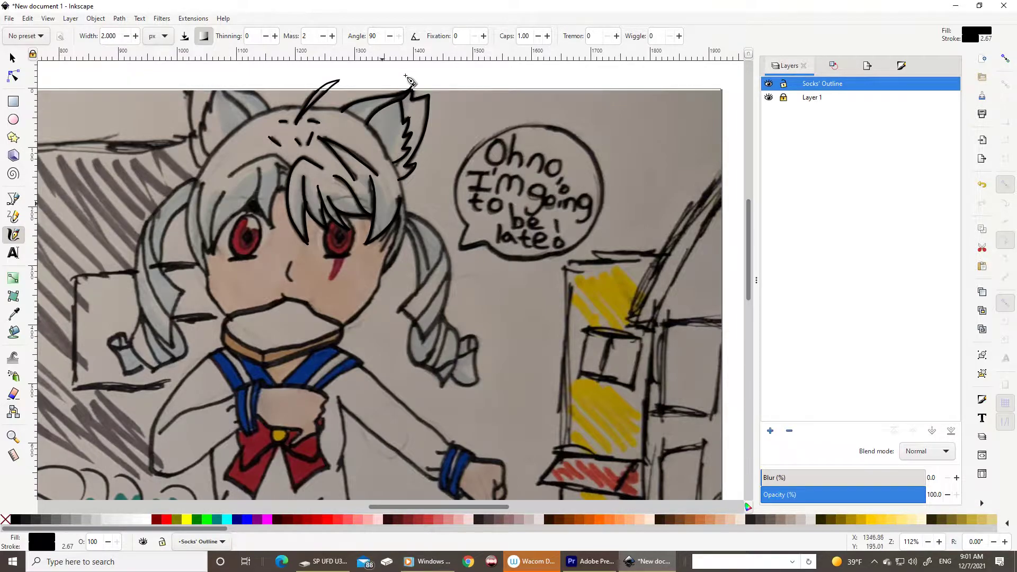
drag(381, 274, 379, 291)
Undo the last stroke and delete the stray stroke above the head with the Selector
key(ctrl+z)
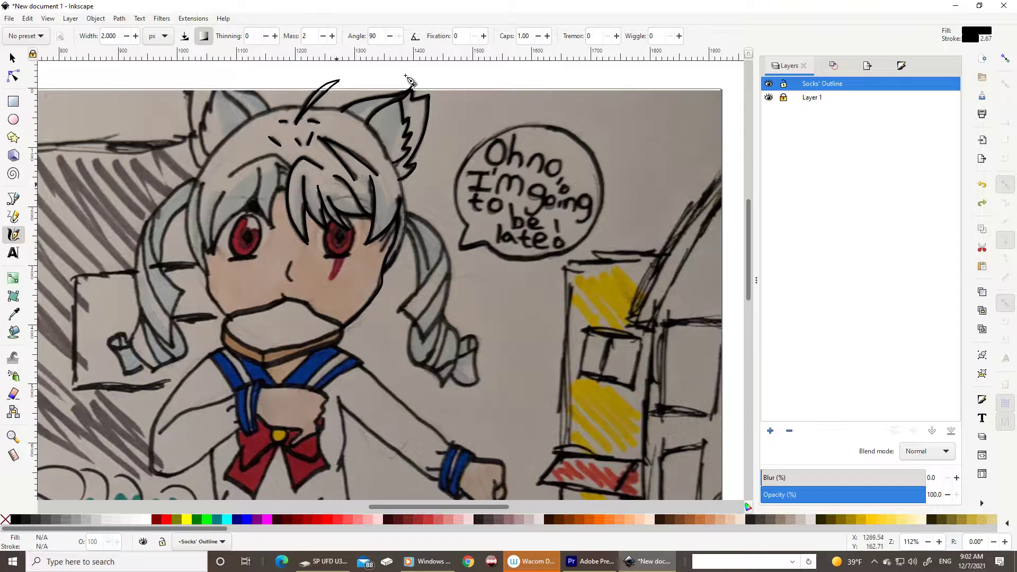
click(13, 57)
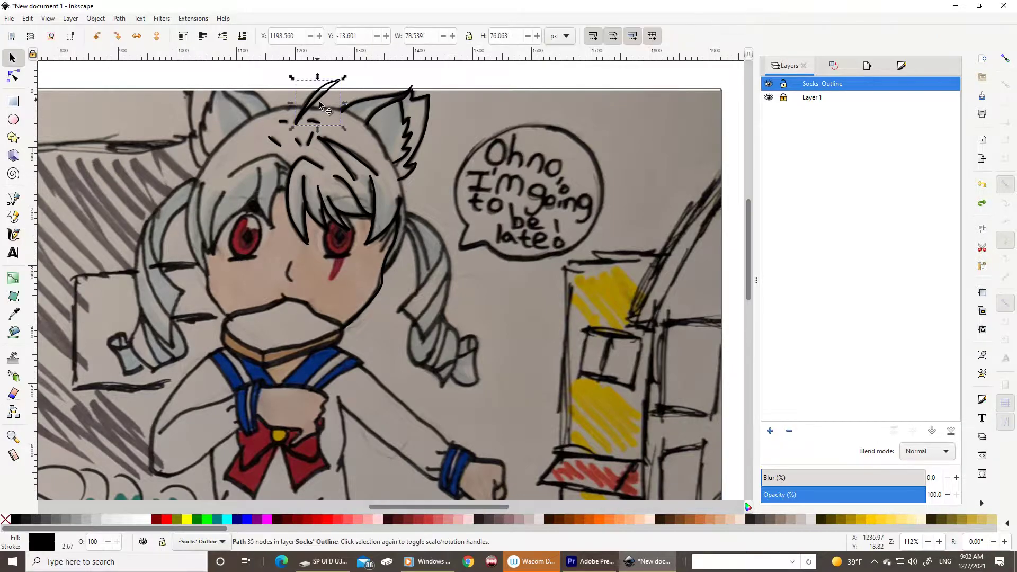
click(326, 87)
key(Delete)
click(14, 235)
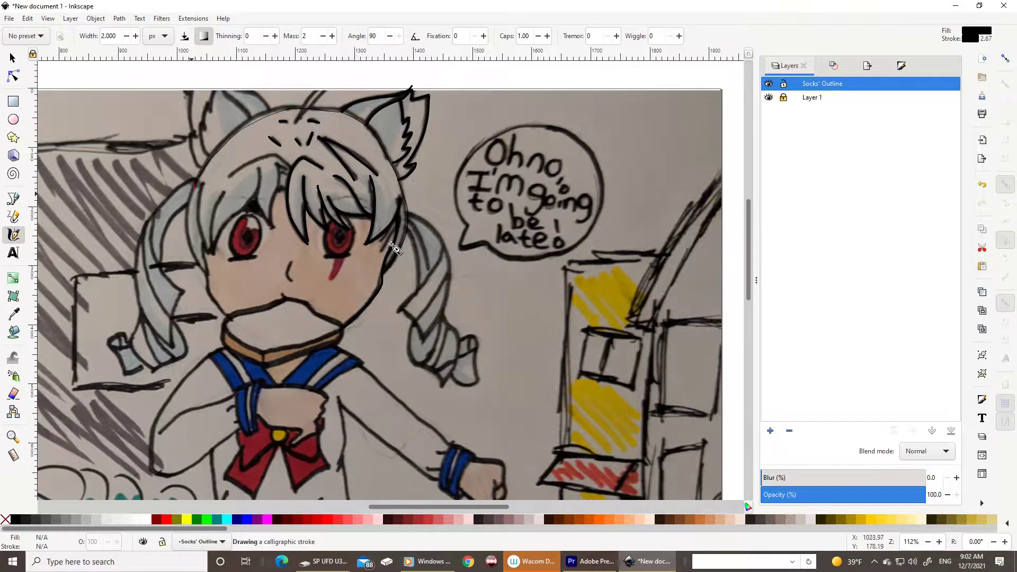
Trace the head outline arc and the right pigtail with its curled tip, redoing failed strokes
drag(197, 249, 407, 204)
key(ctrl+z)
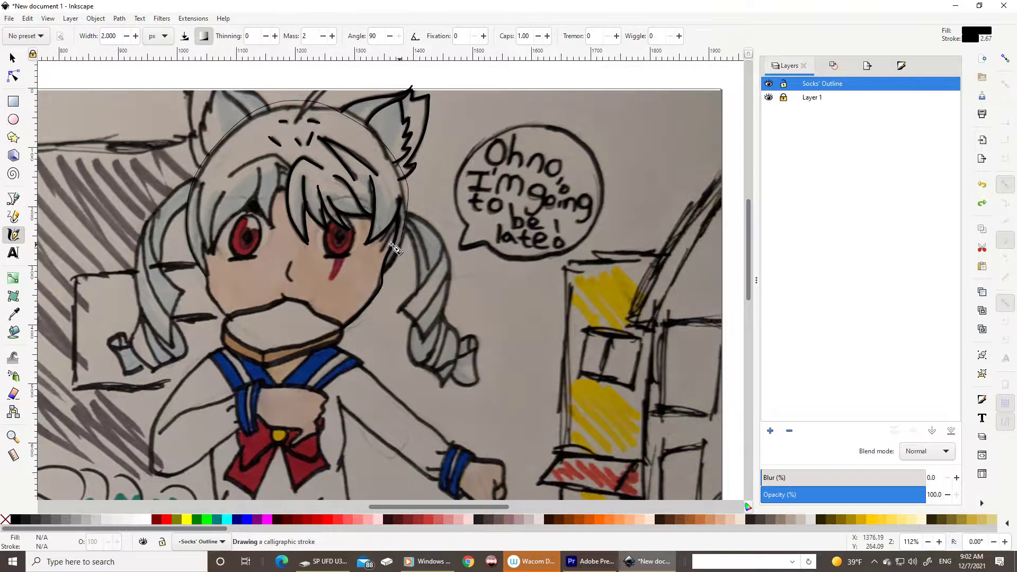
drag(395, 248, 396, 249)
key(ctrl+z)
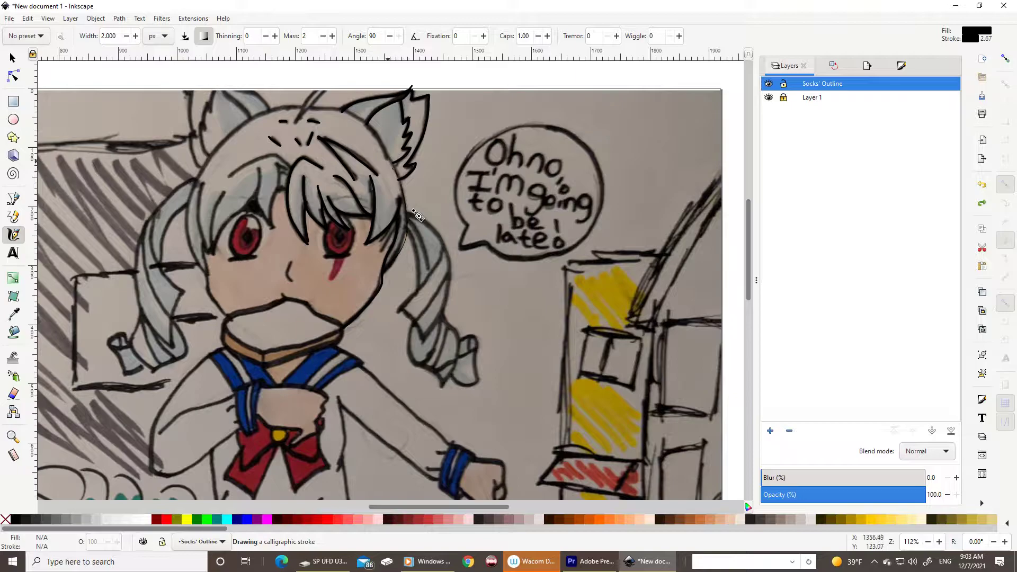
drag(414, 211, 419, 341)
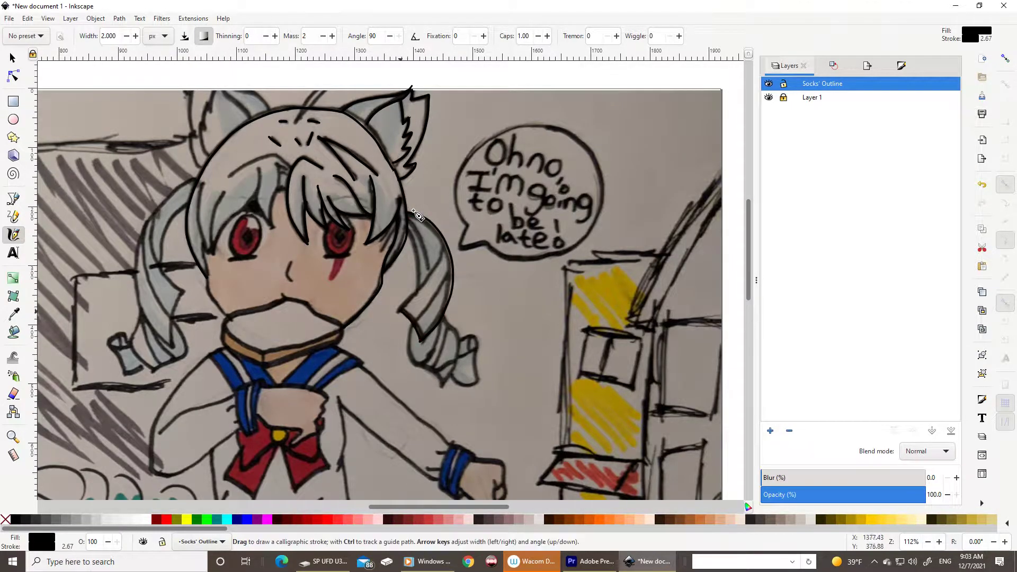
key(ctrl+z)
drag(414, 211, 414, 212)
mouse_move(471, 336)
mouse_down()
mouse_move(480, 386)
mouse_move(475, 355)
mouse_up()
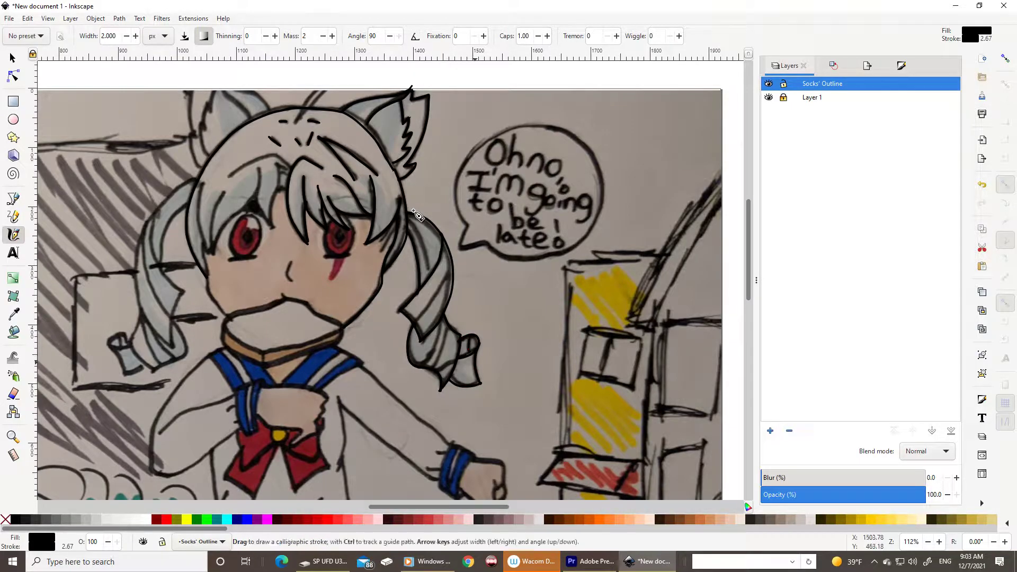
Outline the left cat ear and the left pigtail's edge and lower tip
mouse_move(188, 67)
mouse_down()
mouse_move(273, 113)
mouse_move(186, 84)
mouse_up()
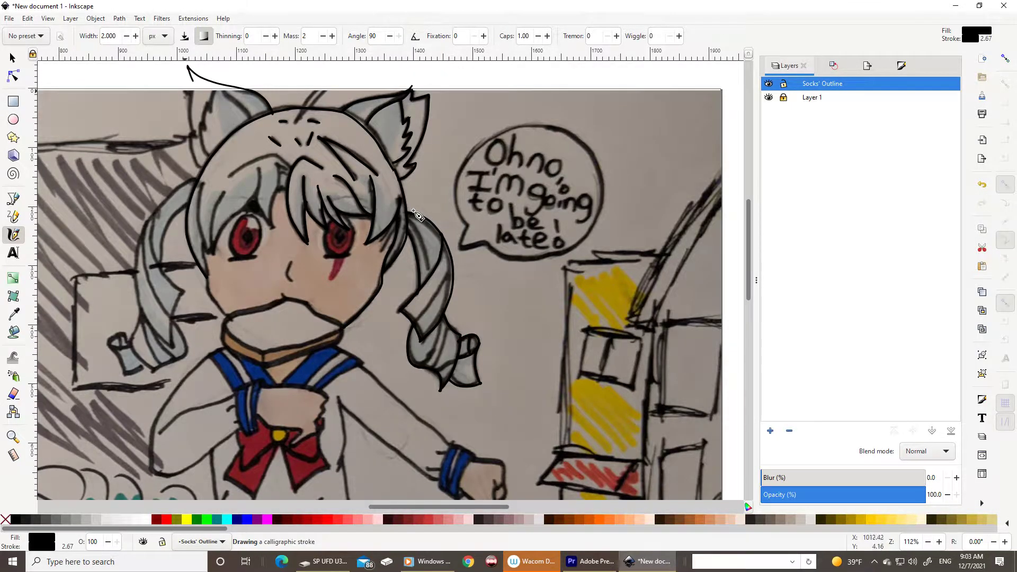
drag(196, 134, 201, 172)
mouse_move(227, 92)
mouse_down()
mouse_move(247, 114)
mouse_move(214, 91)
mouse_up()
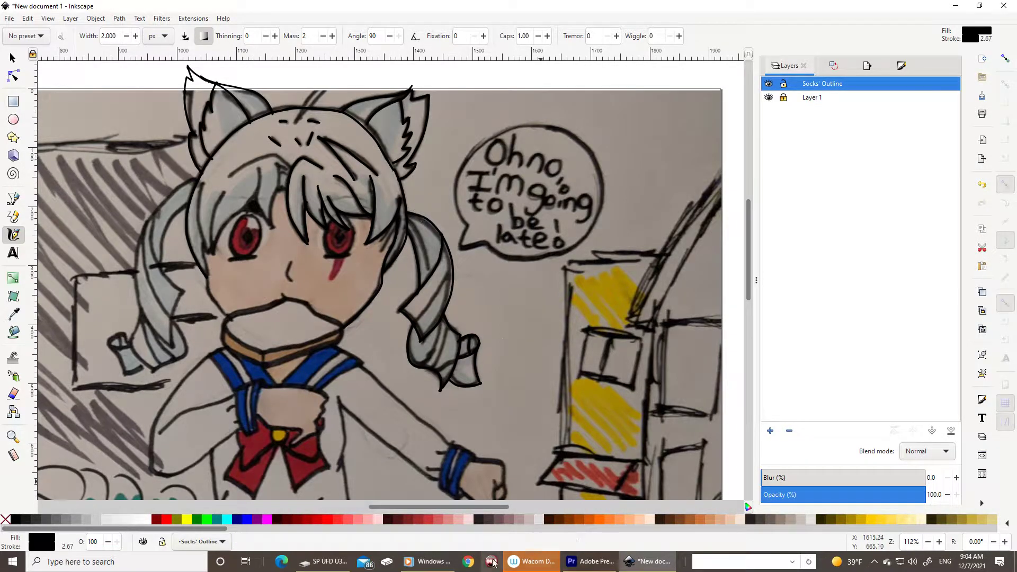
drag(476, 507, 446, 507)
mouse_move(331, 180)
mouse_down()
mouse_move(302, 339)
mouse_move(294, 212)
mouse_move(311, 286)
mouse_up()
key(ctrl+z)
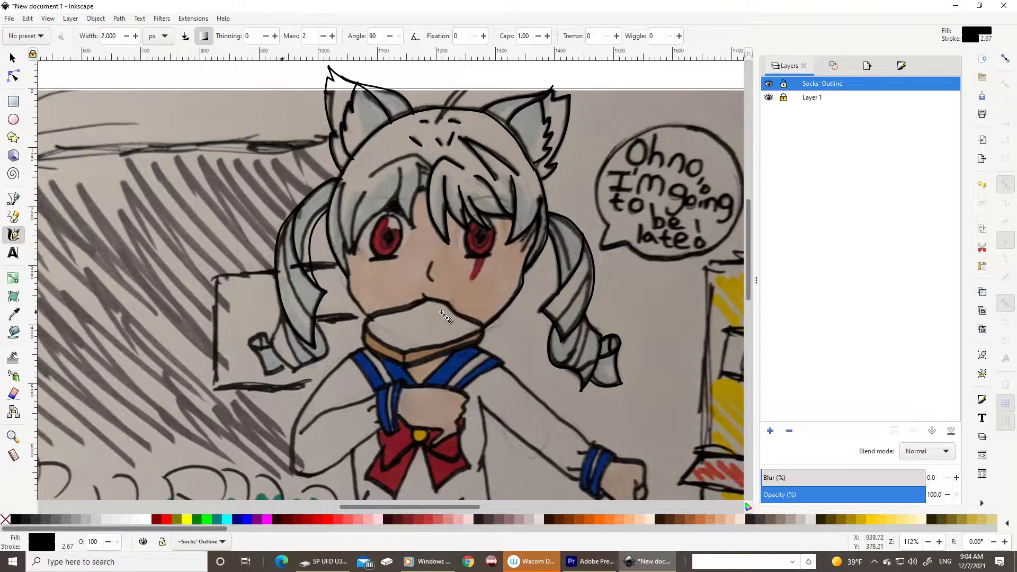
mouse_move(278, 320)
mouse_down()
mouse_move(295, 373)
mouse_move(328, 324)
mouse_move(297, 357)
mouse_move(259, 352)
mouse_move(266, 377)
mouse_up()
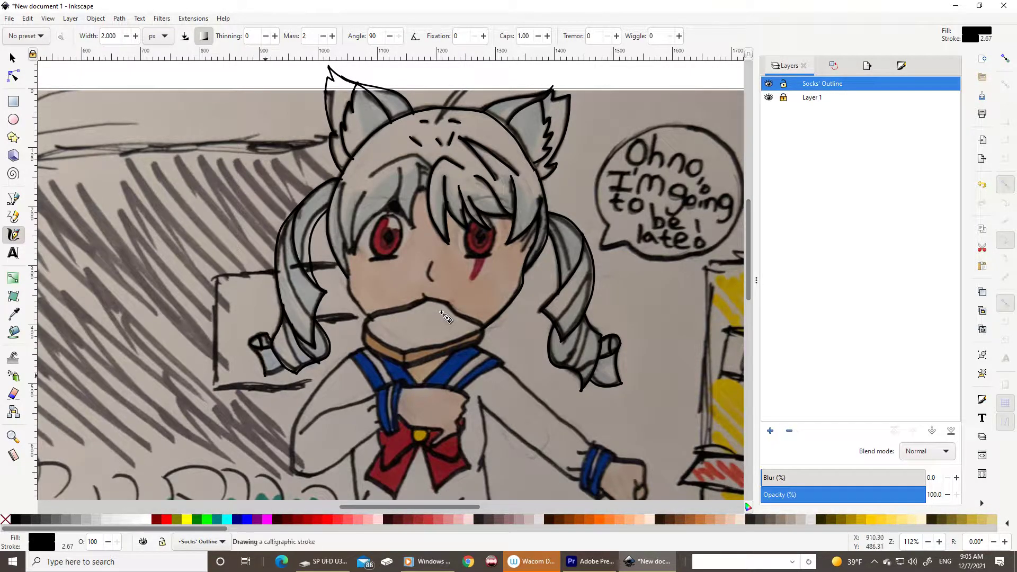
Ink the bang strands by the left eye, the face side, jaw, neck and collar lines
click(769, 98)
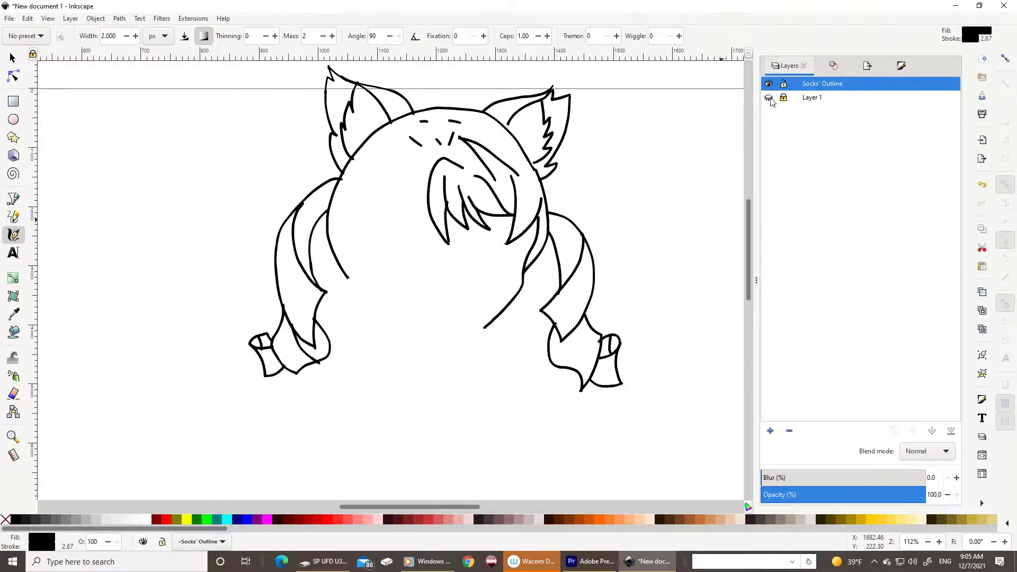
click(769, 98)
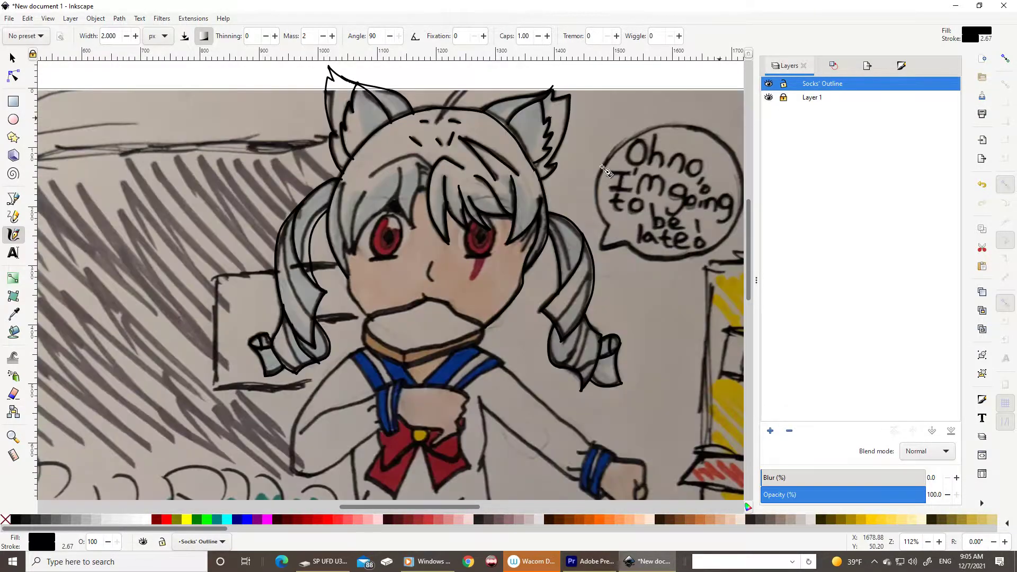
mouse_move(366, 176)
mouse_down()
mouse_move(430, 154)
mouse_move(417, 231)
mouse_up()
mouse_move(400, 165)
mouse_down()
mouse_move(411, 220)
mouse_move(357, 249)
mouse_up()
drag(366, 188, 350, 245)
mouse_move(350, 179)
mouse_down()
mouse_move(337, 254)
mouse_move(366, 315)
mouse_up()
drag(432, 297, 474, 321)
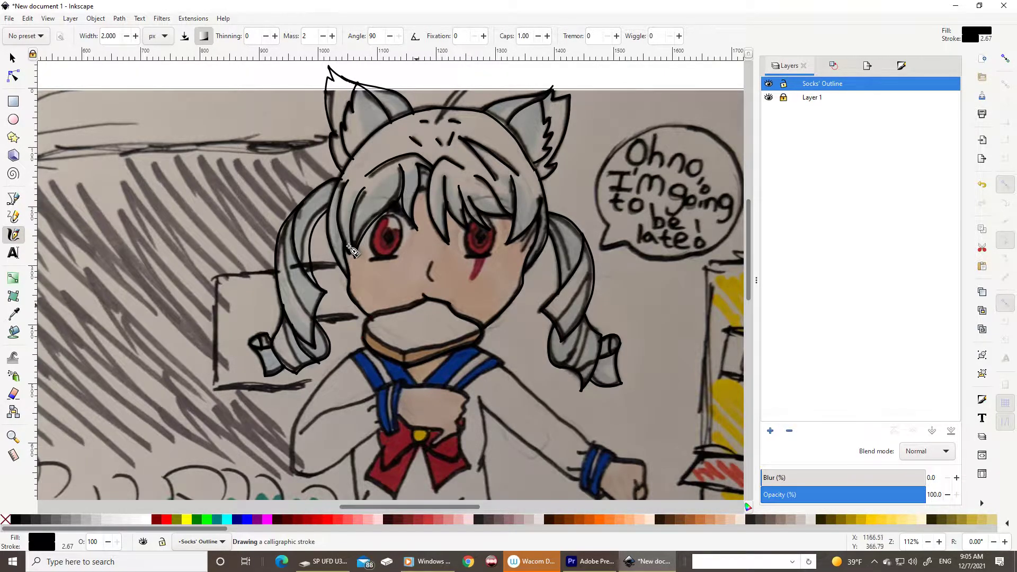
mouse_move(415, 305)
mouse_down()
mouse_move(372, 317)
mouse_move(406, 363)
mouse_move(469, 337)
mouse_up()
drag(380, 260, 400, 258)
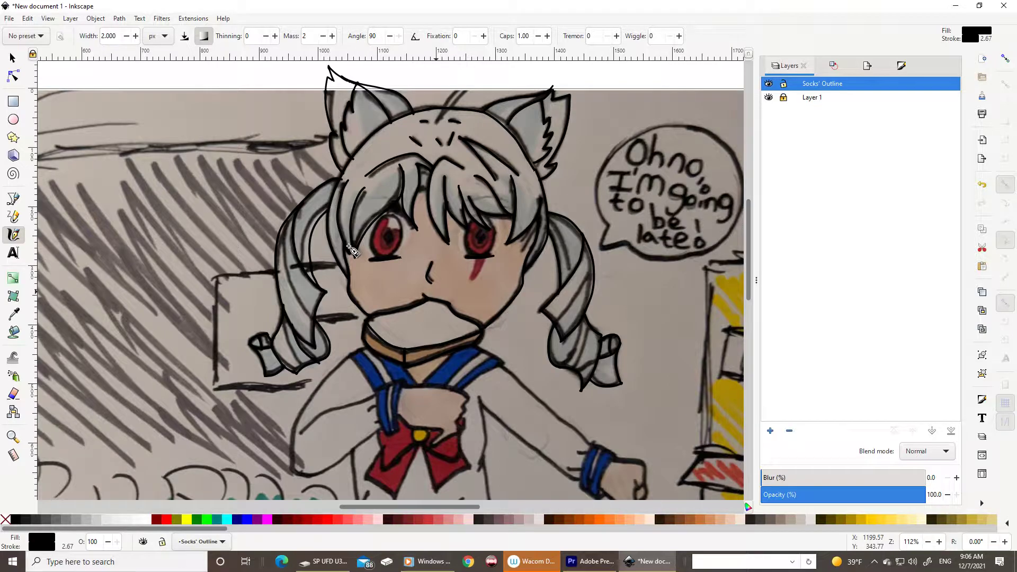
Scroll through the drawing, hiding and re-showing the photo layer to review the outlines
scroll(349, 249, down, 5)
scroll(548, 189, down, 5)
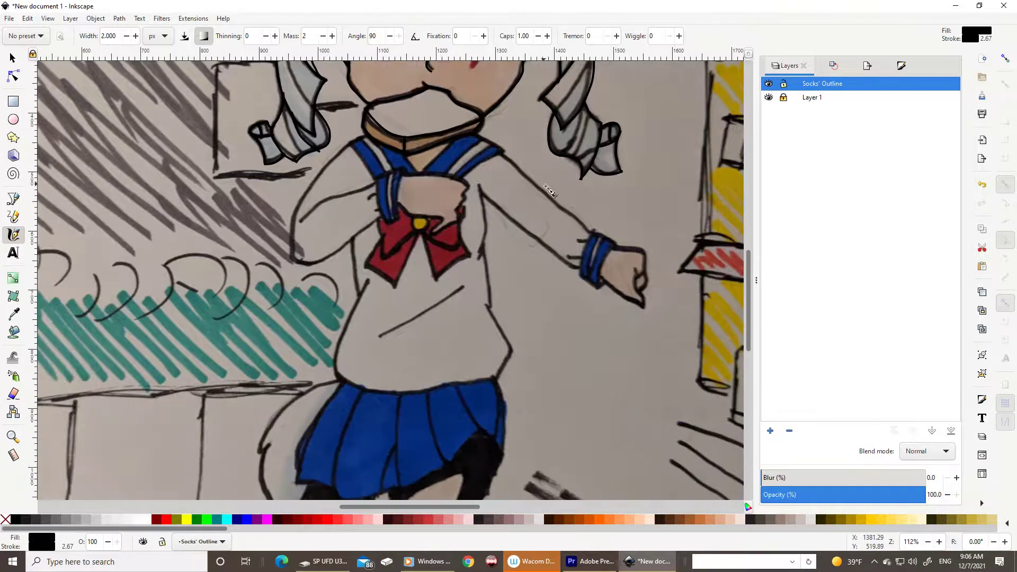
click(769, 98)
scroll(434, 318, up, 3)
scroll(435, 318, up, 4)
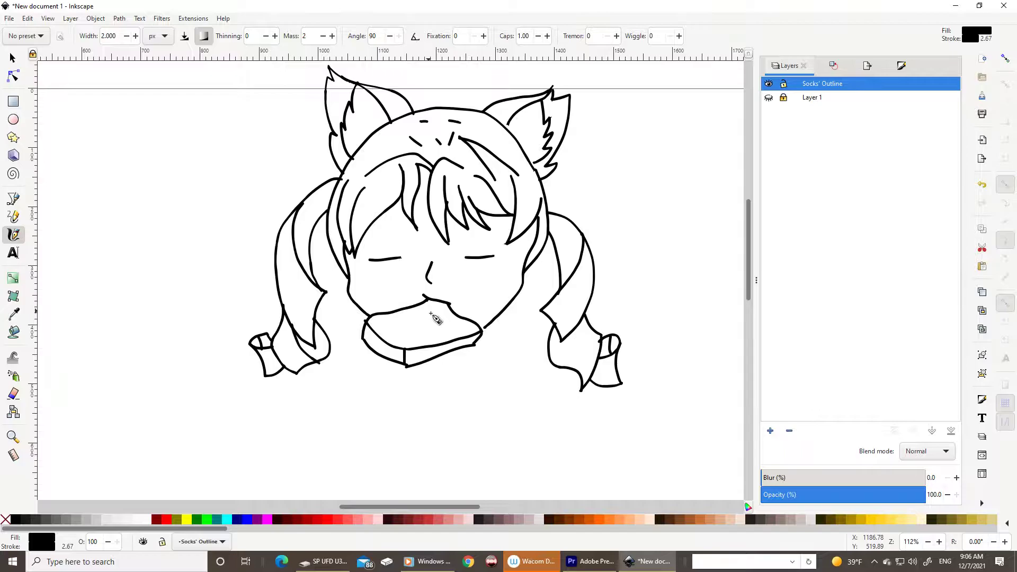
scroll(434, 318, down, 4)
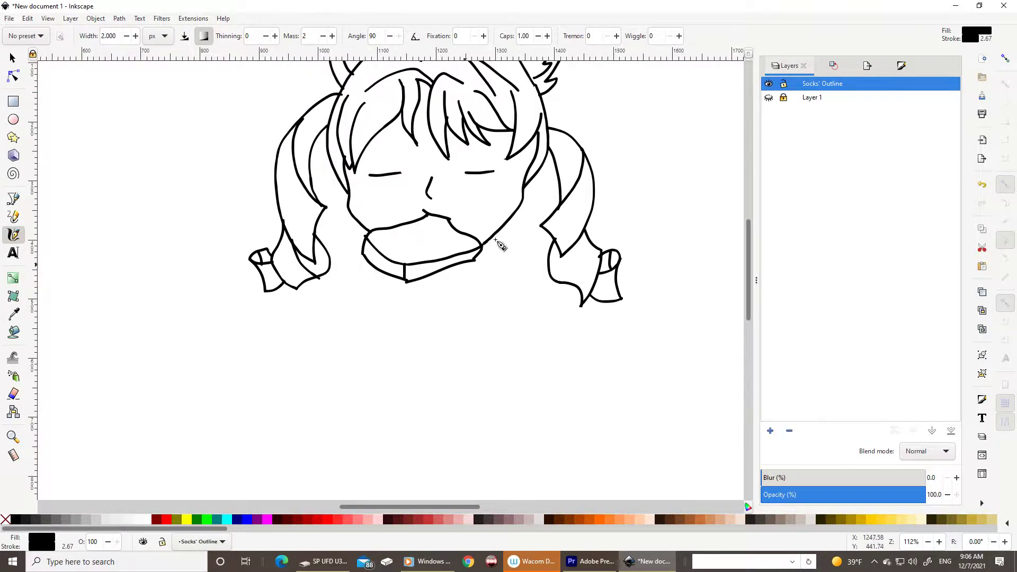
click(769, 97)
scroll(499, 245, down, 2)
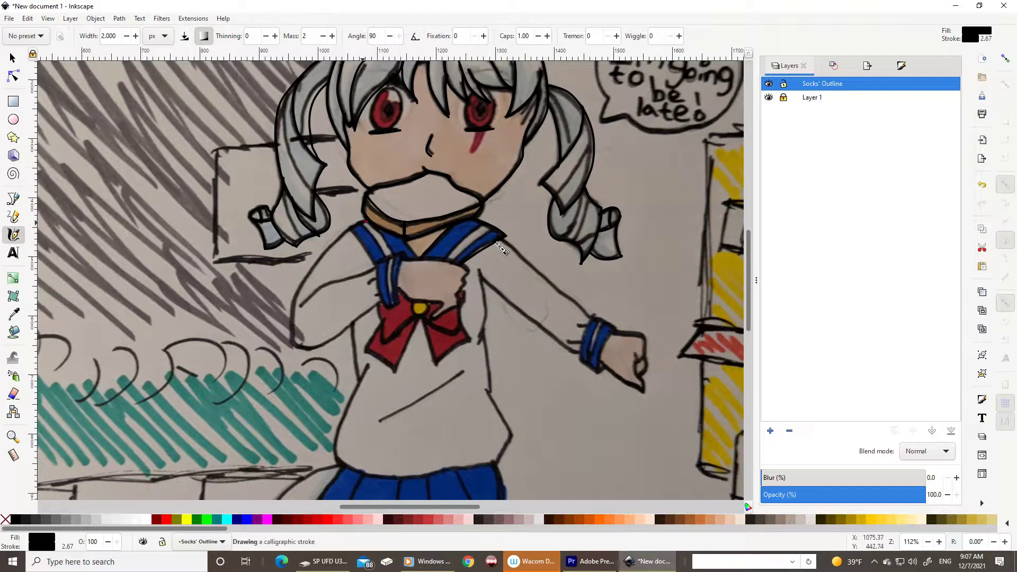
Trace the arm crossing the chest, its sleeve cuff and the hand clutching the collar
drag(347, 234, 382, 306)
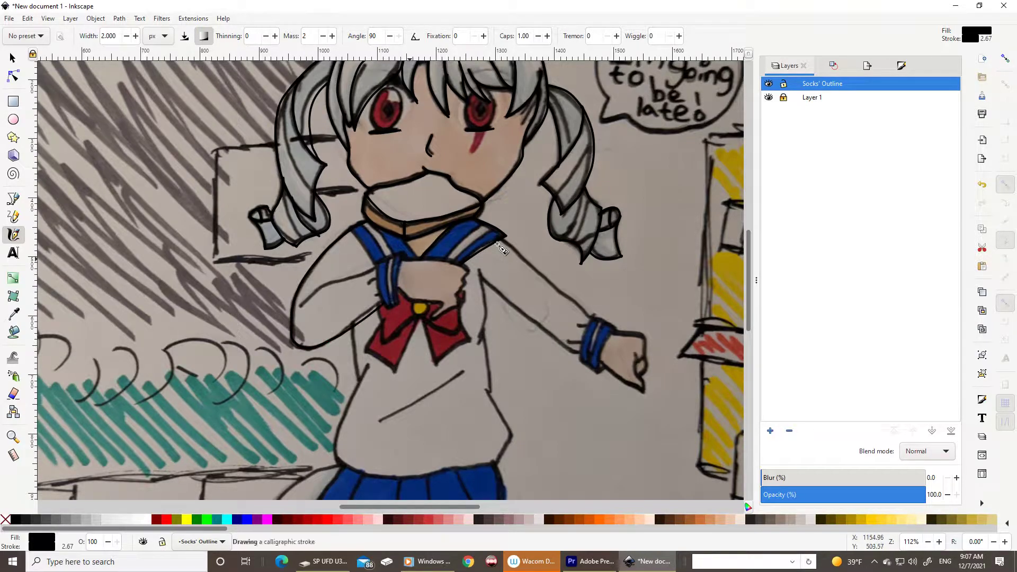
mouse_move(377, 264)
mouse_down()
mouse_move(385, 306)
mouse_move(401, 289)
mouse_move(402, 305)
mouse_up()
click(769, 98)
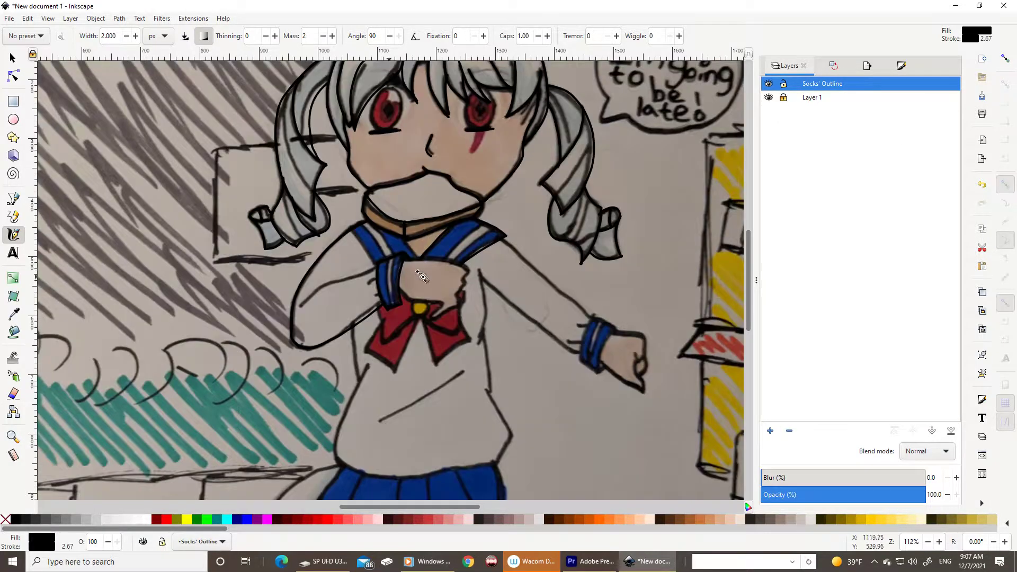
drag(422, 275, 412, 284)
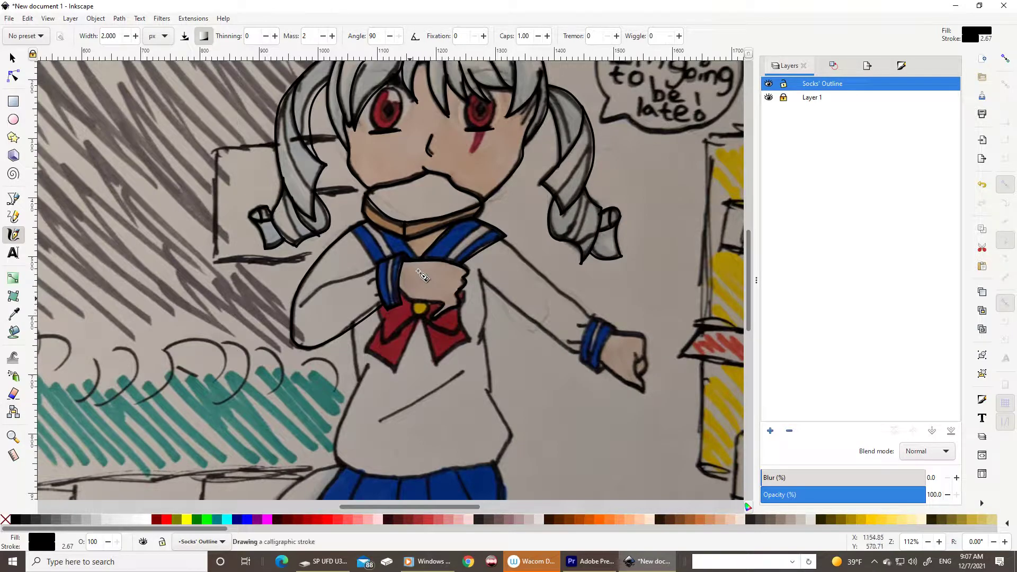
Check the outlines without the photo and make Socks' Outline the active layer again
click(769, 98)
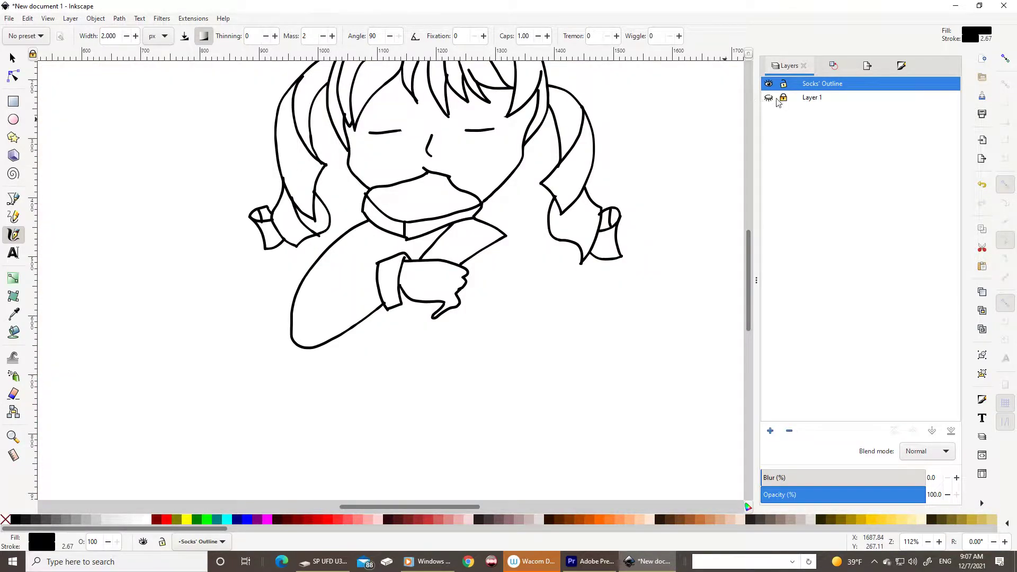
click(777, 102)
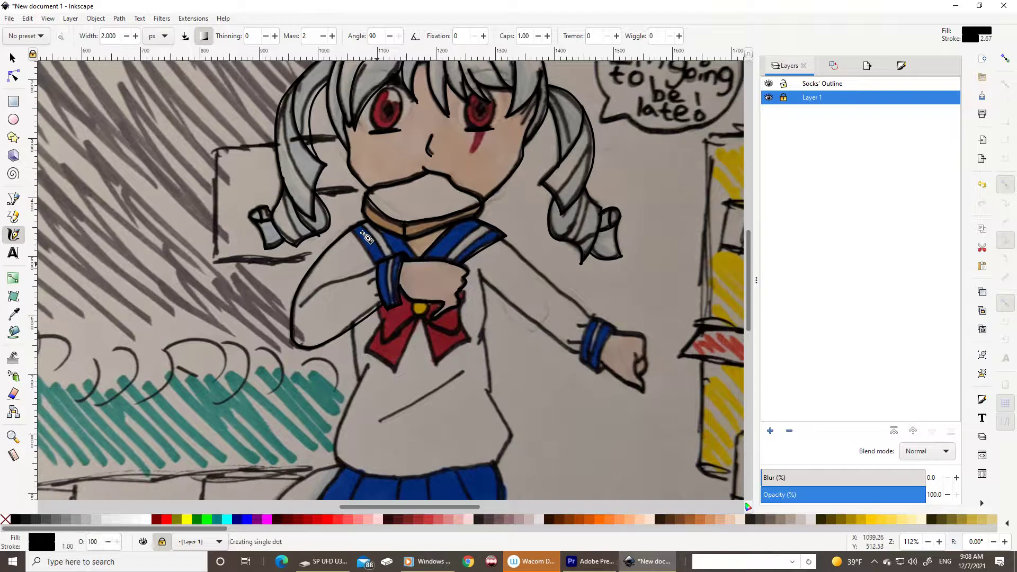
click(823, 88)
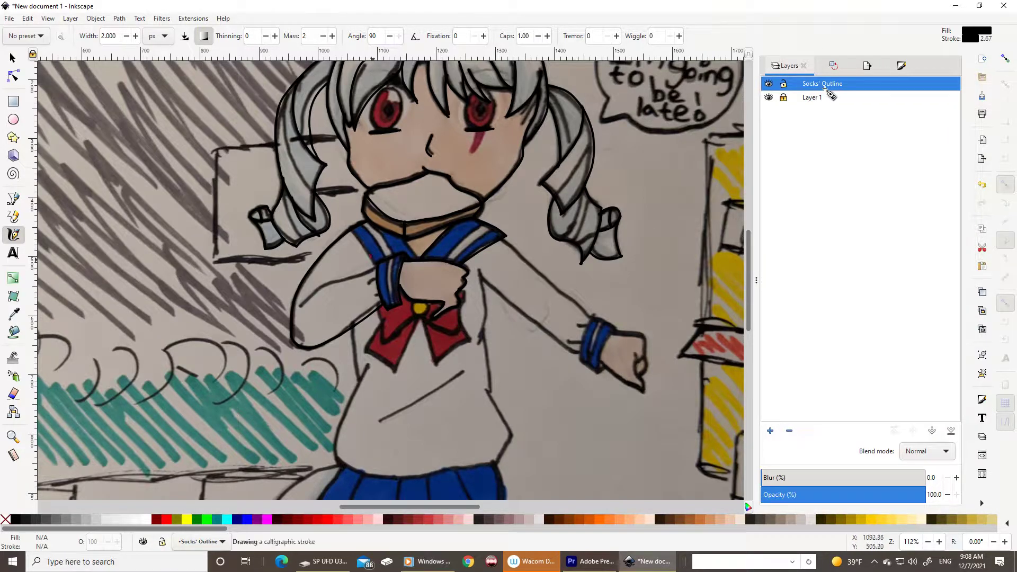
key(ctrl+z)
key(ctrl+shift+z)
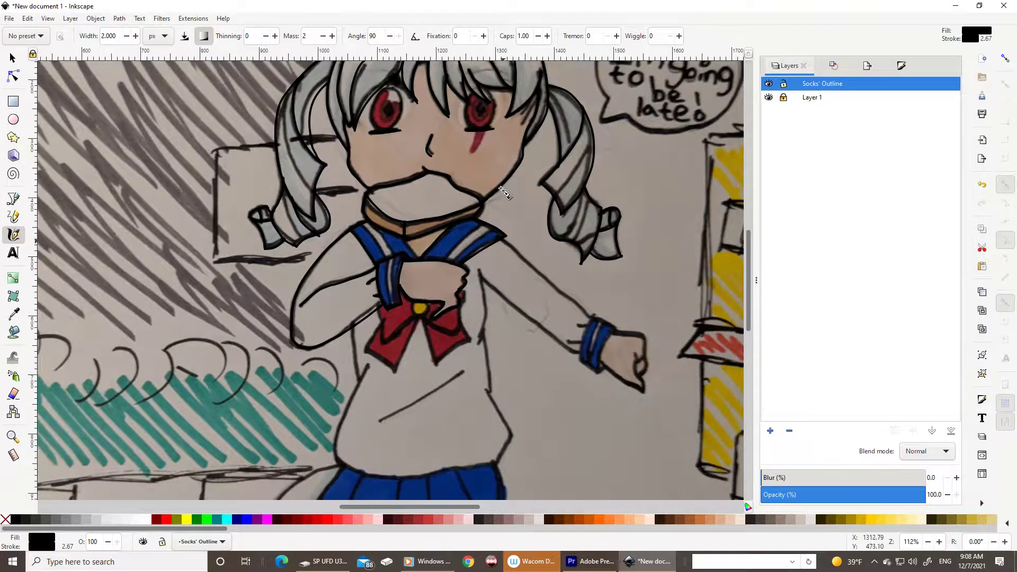
Trace the lower arm, the wrist cuff edges and both sides of the torso
mouse_move(502, 241)
mouse_down()
mouse_move(609, 321)
mouse_move(599, 361)
mouse_up()
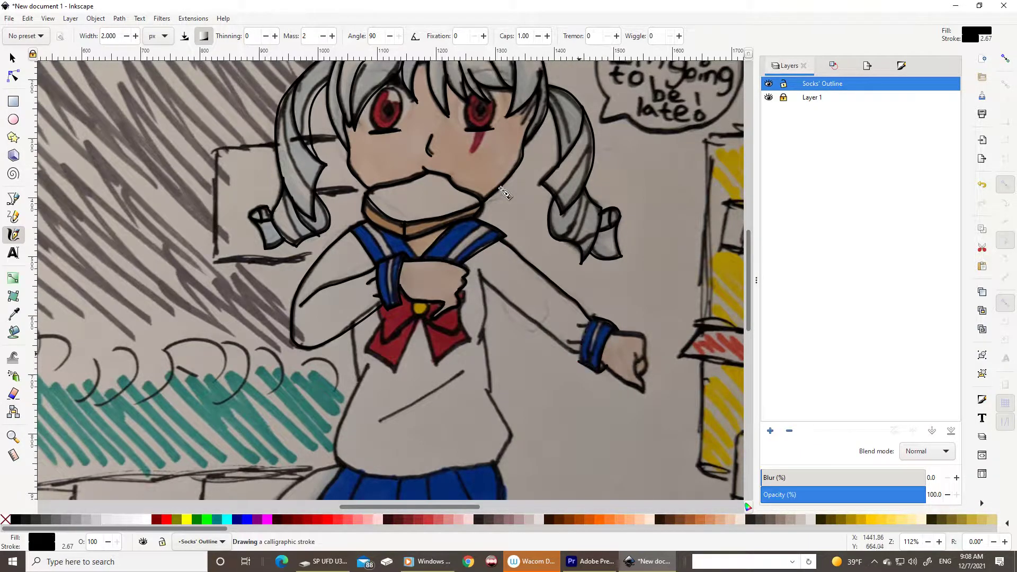
drag(590, 321, 577, 363)
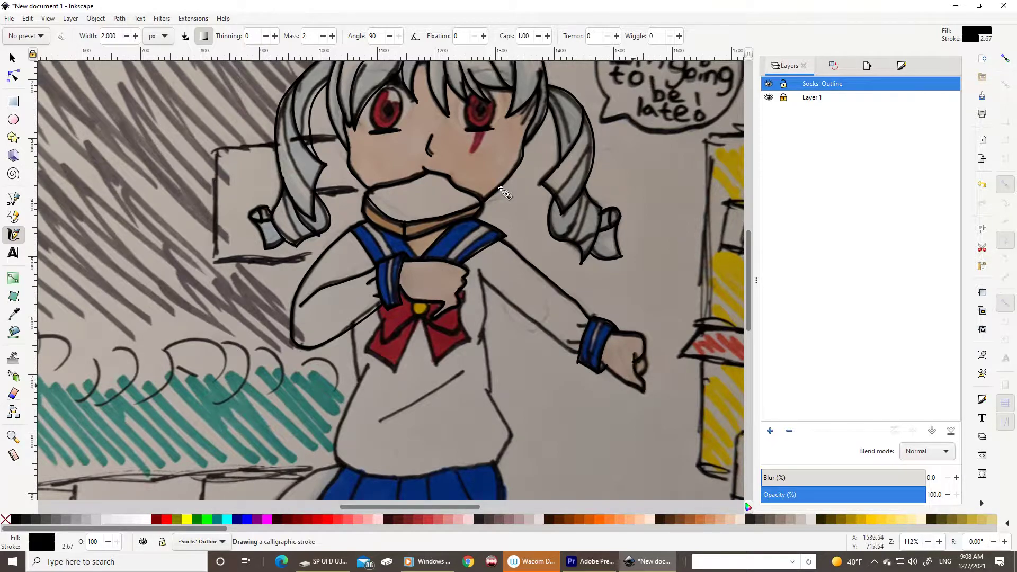
drag(478, 347, 485, 274)
drag(578, 355, 488, 283)
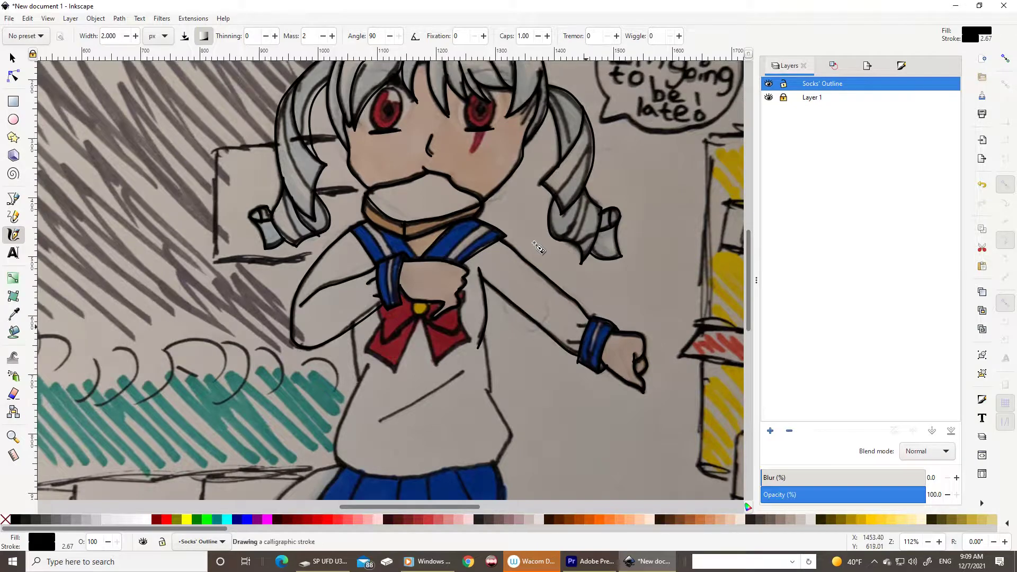
drag(569, 339, 580, 348)
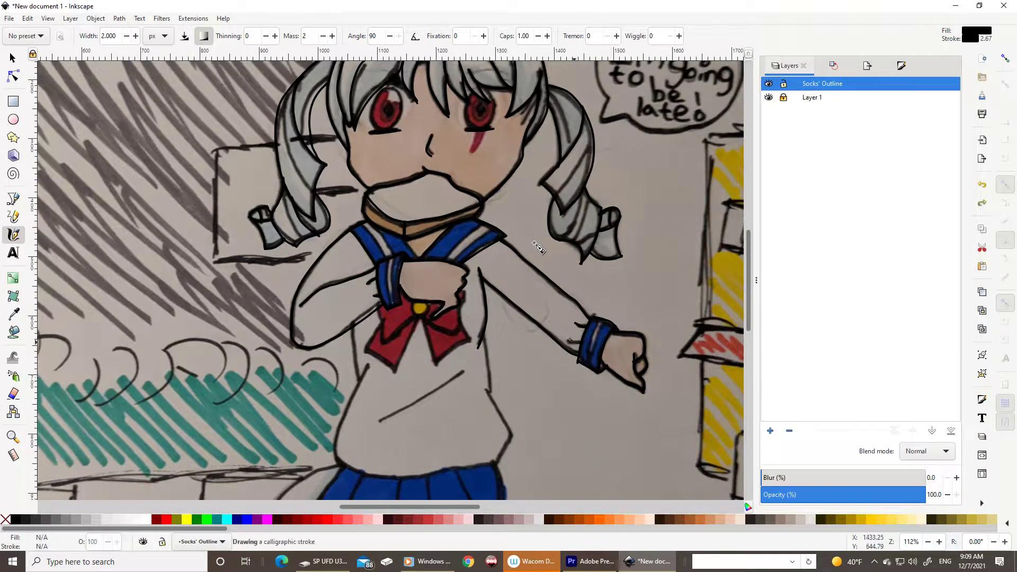
drag(485, 334, 498, 463)
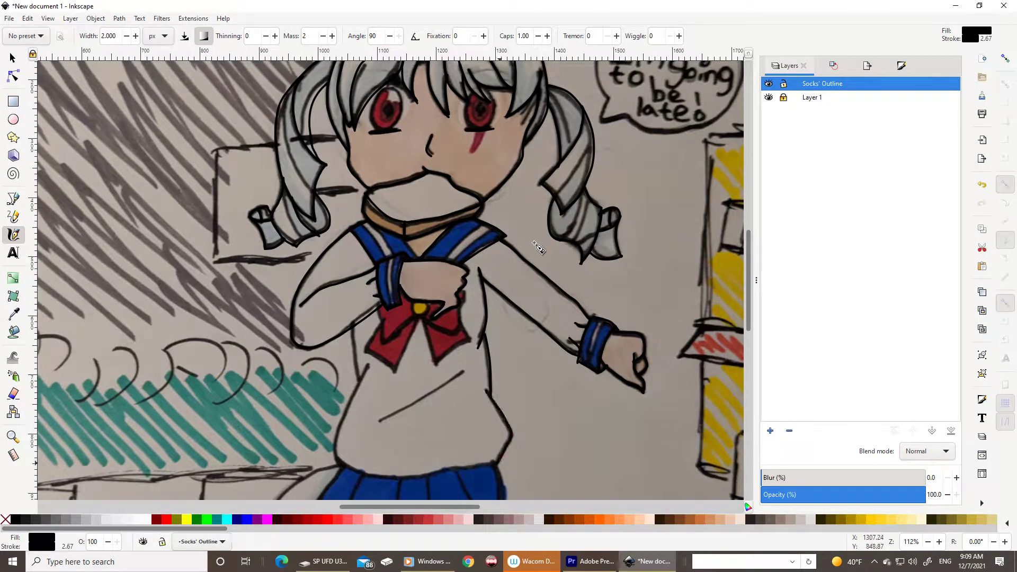
drag(360, 328, 353, 386)
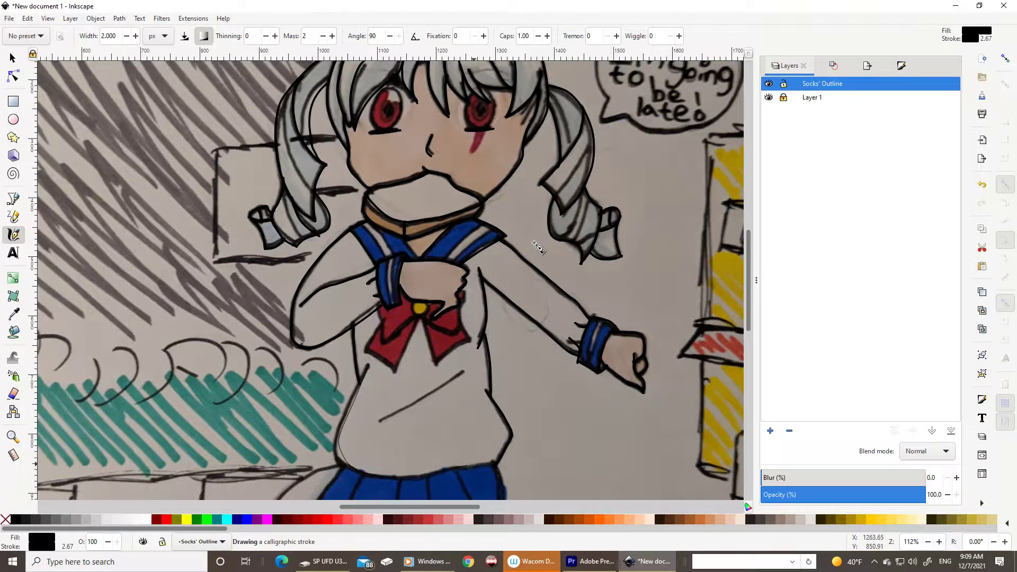
Ink the skirt's lower-left hem and its pleat lines
scroll(573, 252, down, 6)
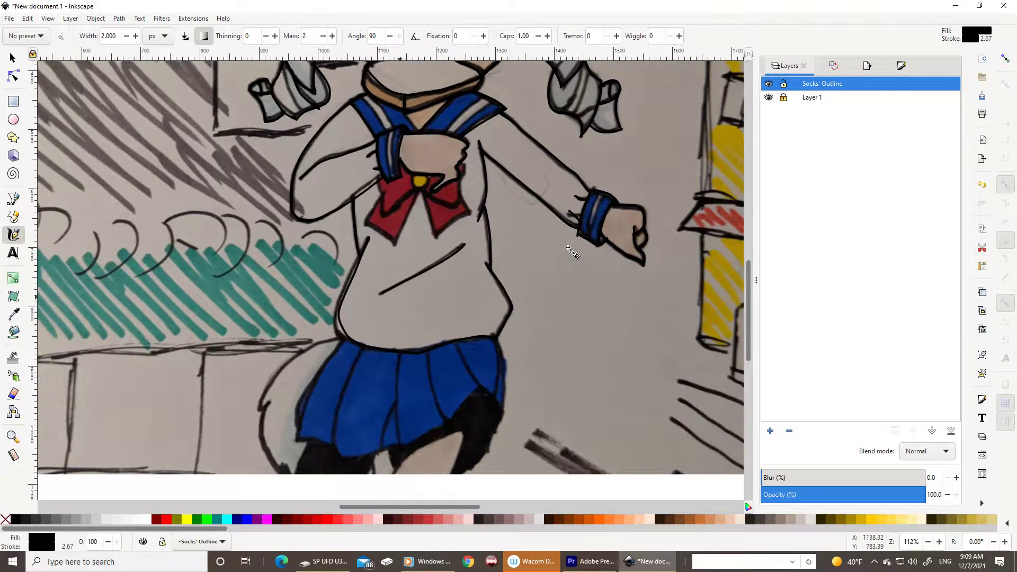
scroll(530, 255, down, 4)
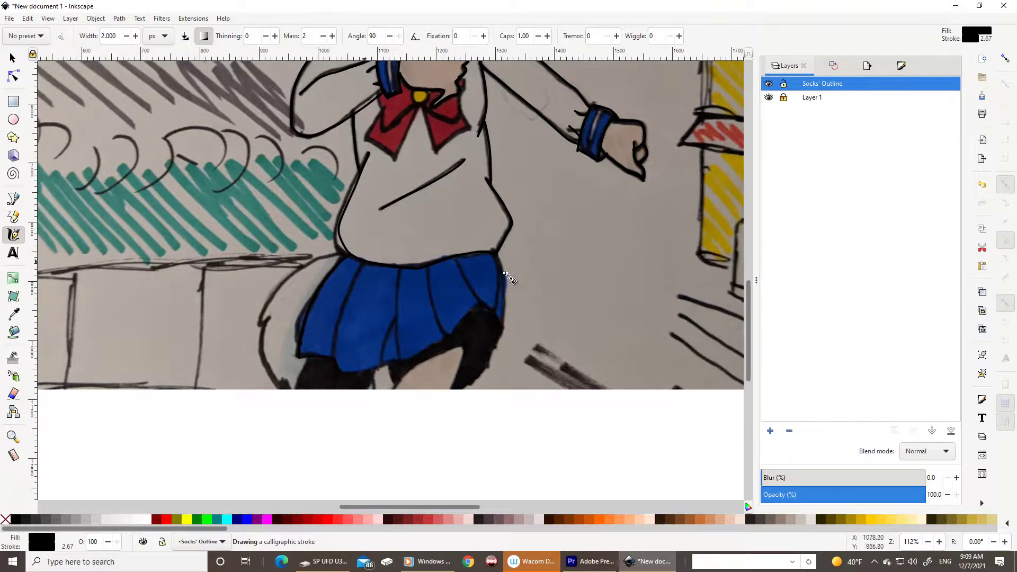
drag(337, 328, 387, 366)
drag(398, 318, 388, 364)
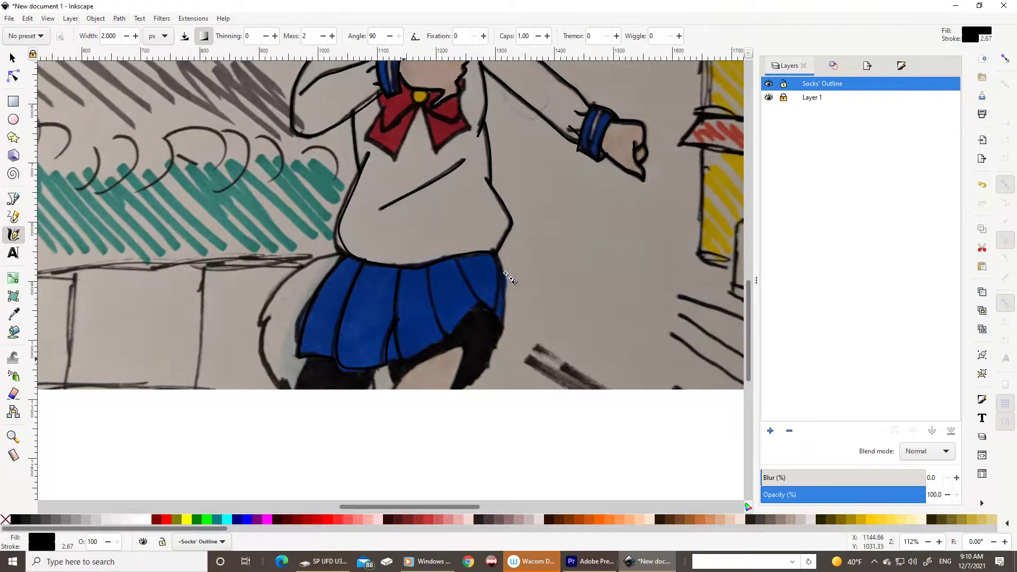
drag(429, 269, 440, 321)
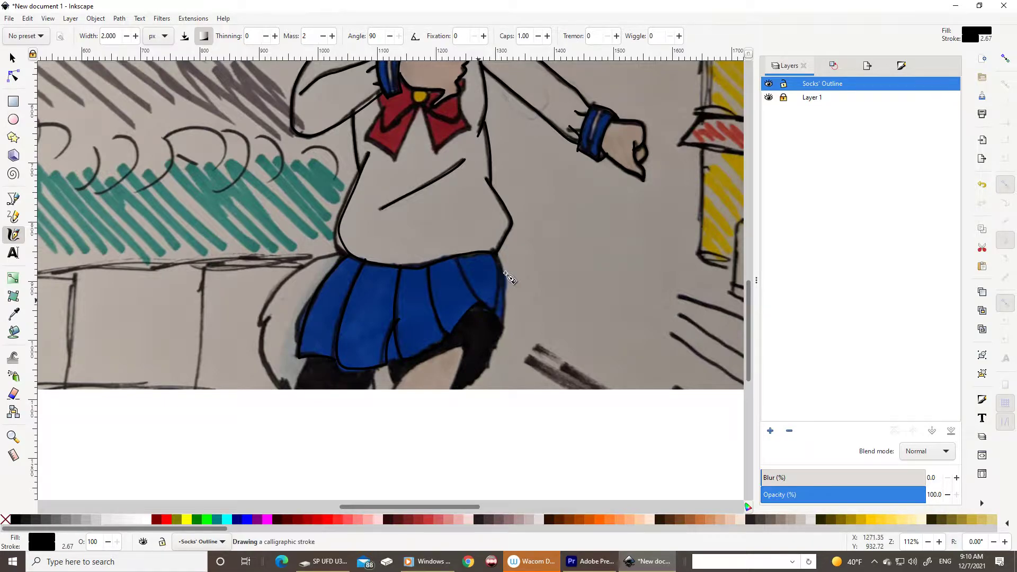
drag(498, 271, 506, 326)
scroll(509, 281, down, 2)
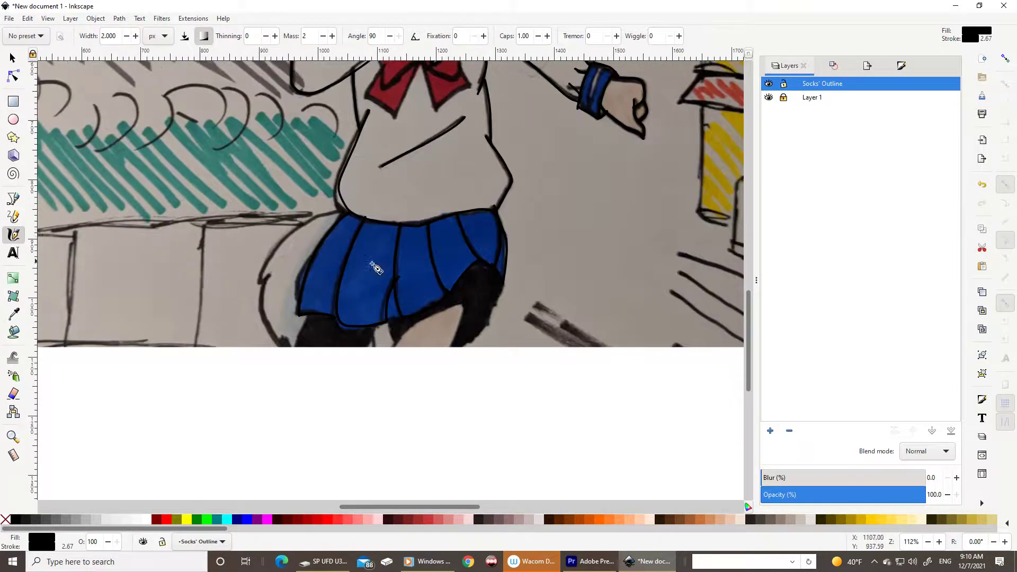
Outline the skirt's left edge, the legs and the tail, then hide the photo layer
drag(300, 267, 298, 286)
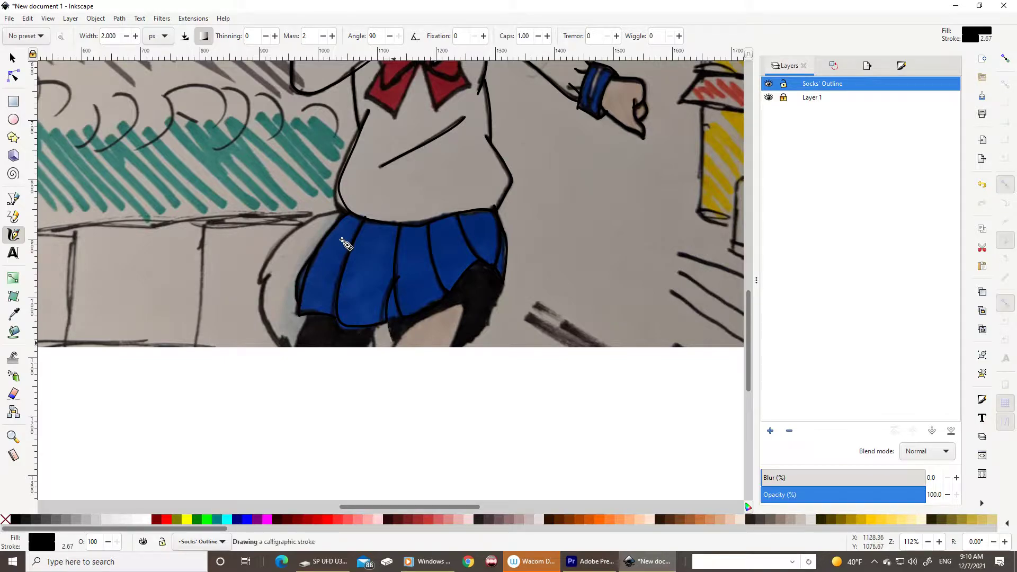
drag(503, 278, 451, 349)
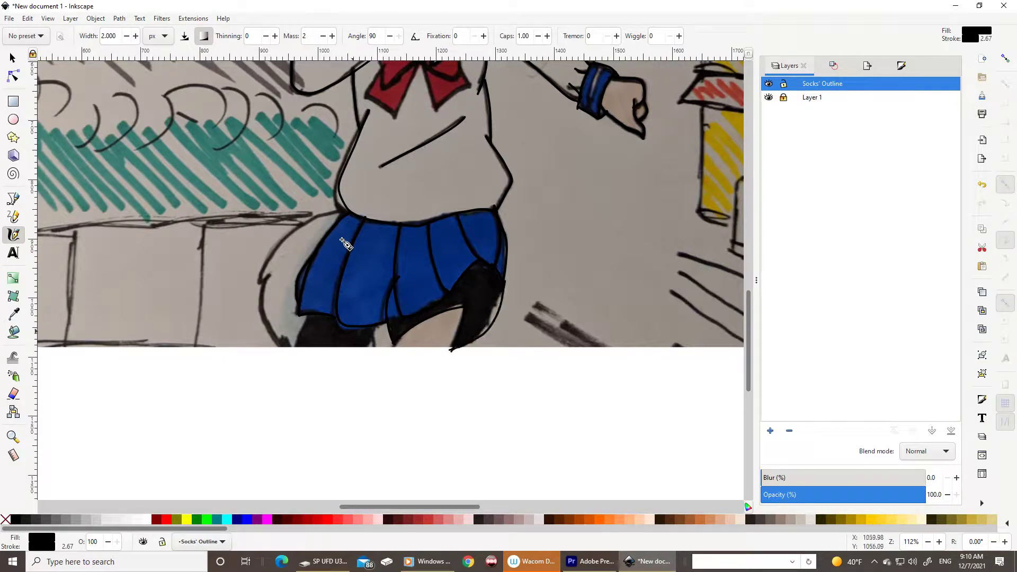
drag(300, 324, 299, 354)
drag(362, 347, 356, 351)
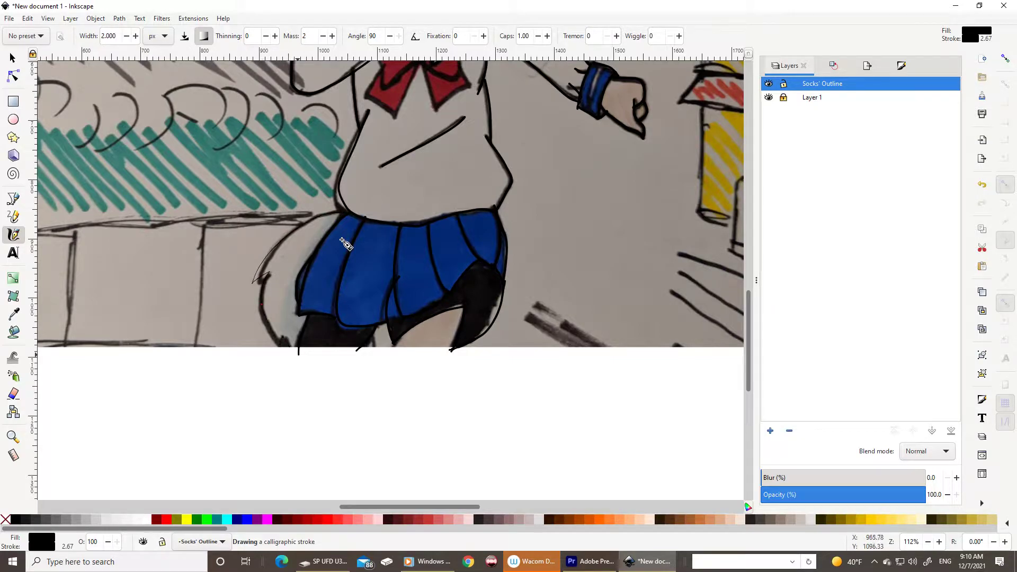
drag(345, 243, 289, 353)
scroll(345, 244, up, 2)
scroll(345, 244, up, 8)
click(769, 97)
scroll(674, 177, down, 2)
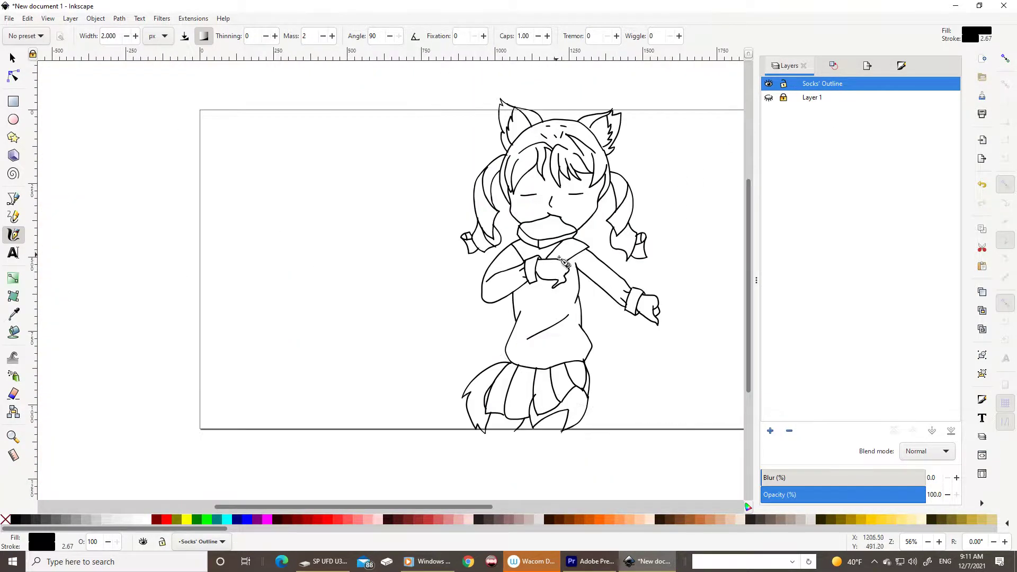
Shrink the small stroke on the skirt with the Selector and show the photo again
key(s)
scroll(477, 381, up, 3)
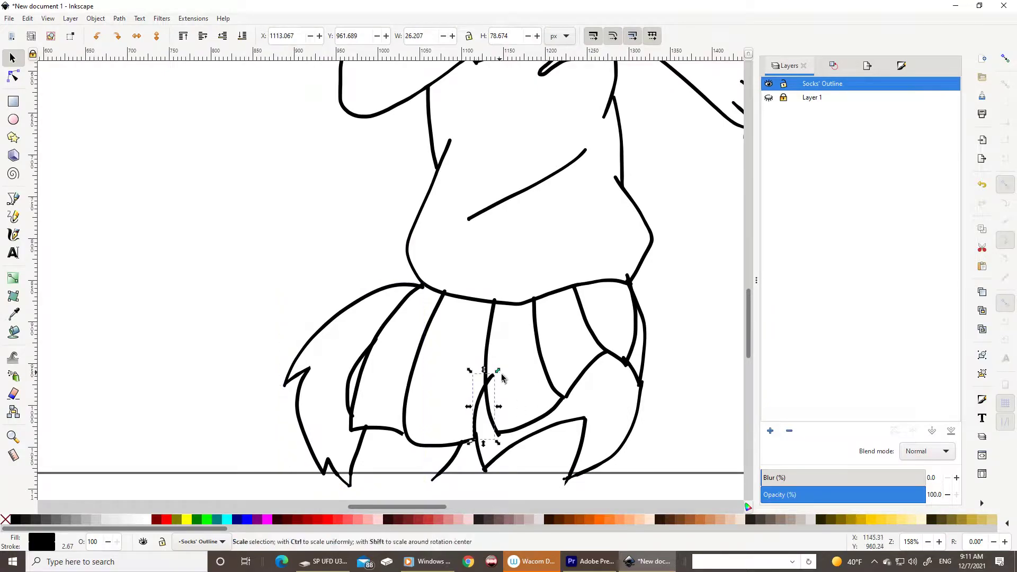
drag(501, 374, 494, 383)
scroll(676, 291, down, 2)
click(769, 97)
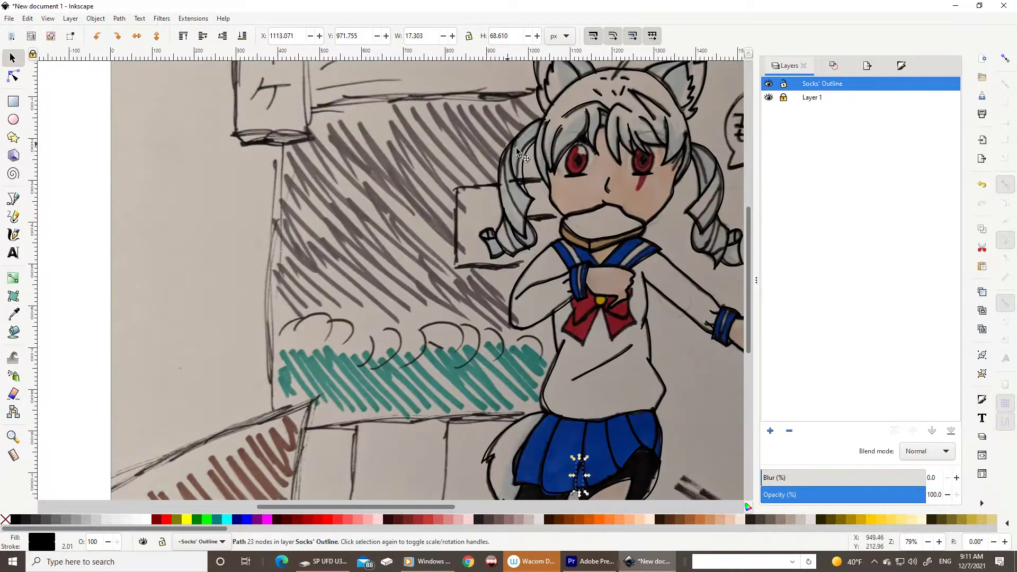
Try a freehand Pencil line around the yellow knot, then undo it
key(p)
scroll(606, 254, up, 2)
scroll(675, 239, down, 3)
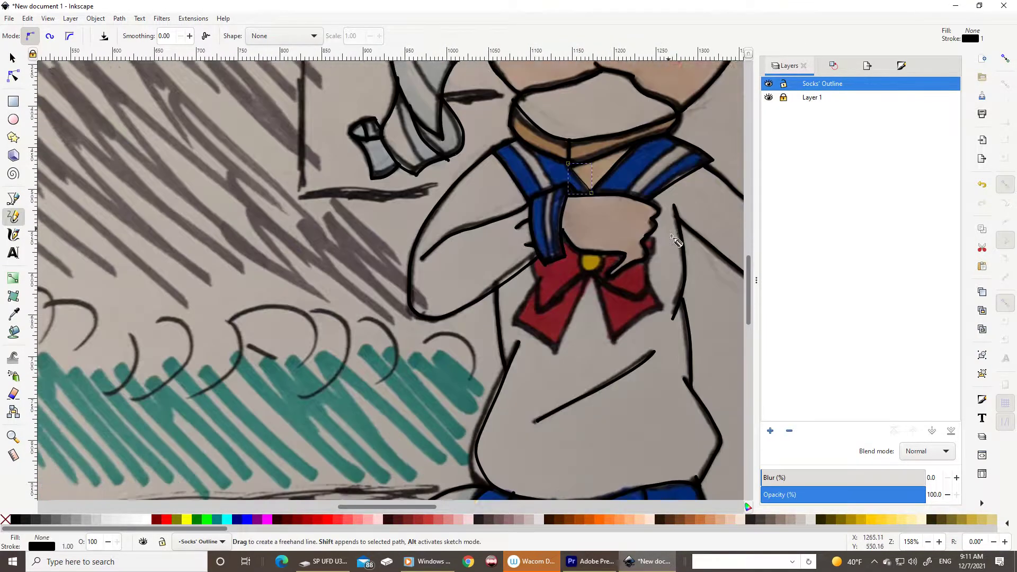
scroll(676, 241, down, 4)
drag(583, 189, 535, 225)
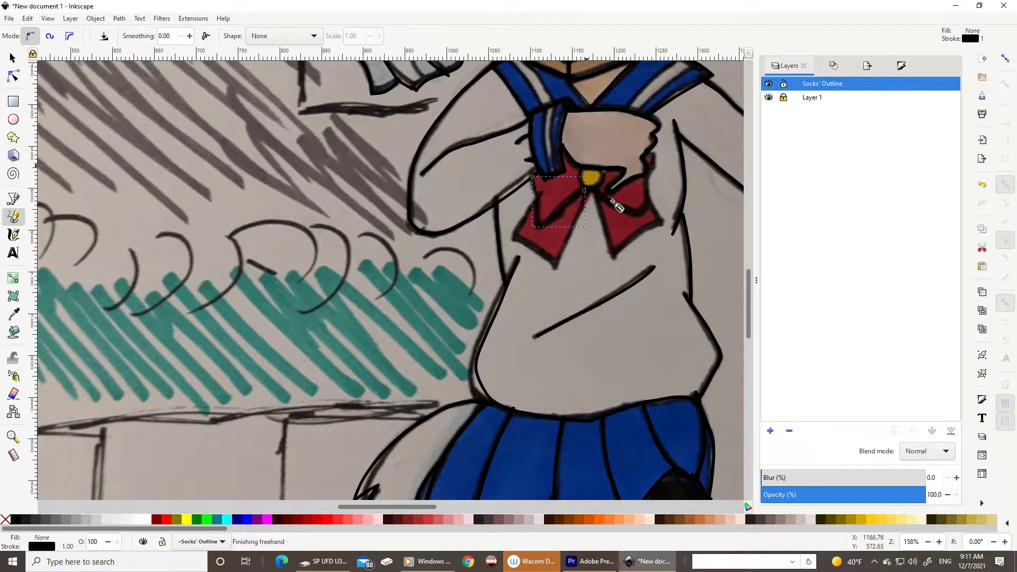
drag(583, 175, 601, 200)
key(ctrl+z)
scroll(601, 200, up, 3)
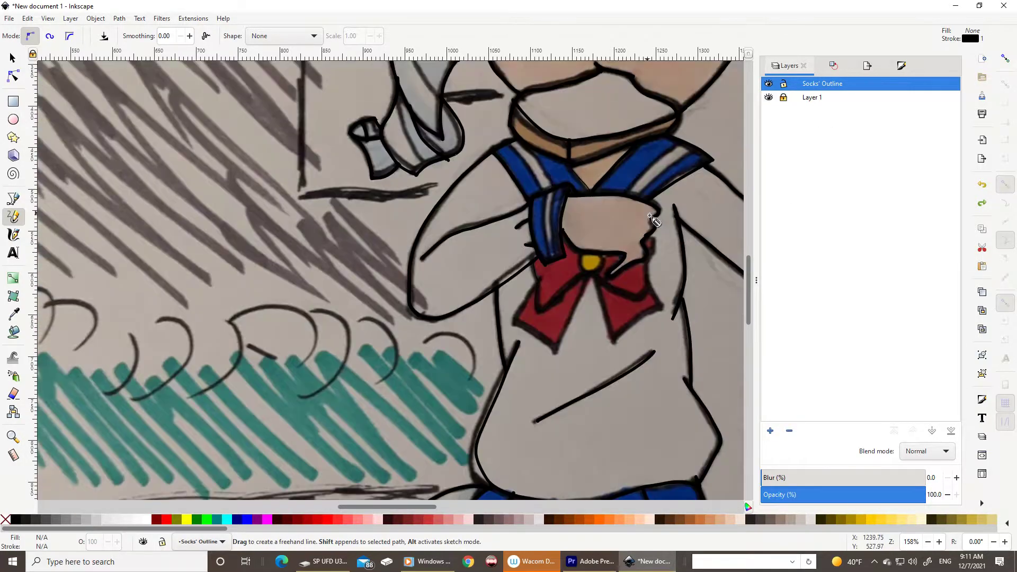
scroll(601, 200, up, 2)
Ink the collar edge beside the hand and both bow lobes, then hide the photo layer
click(13, 236)
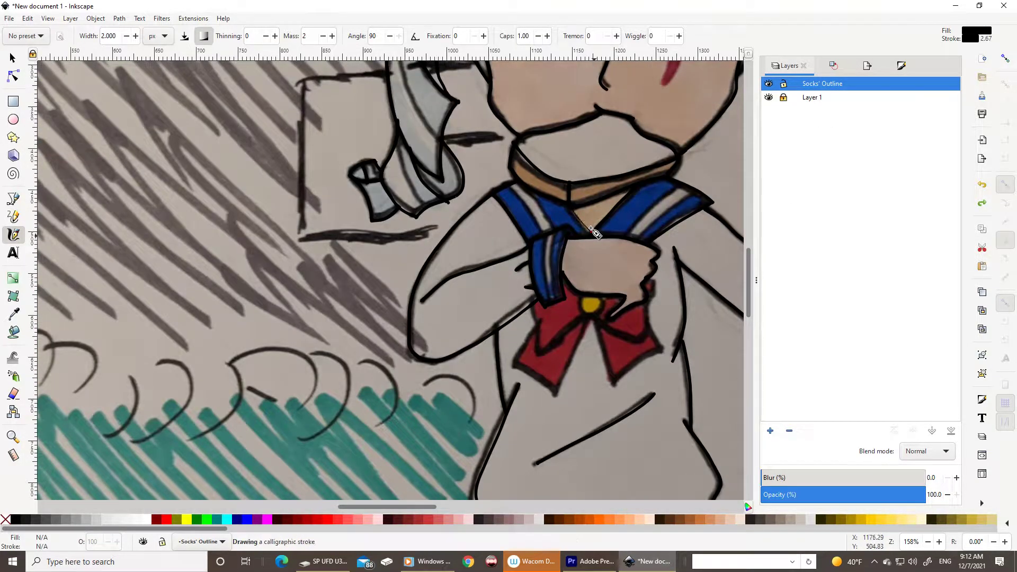
drag(541, 339, 592, 229)
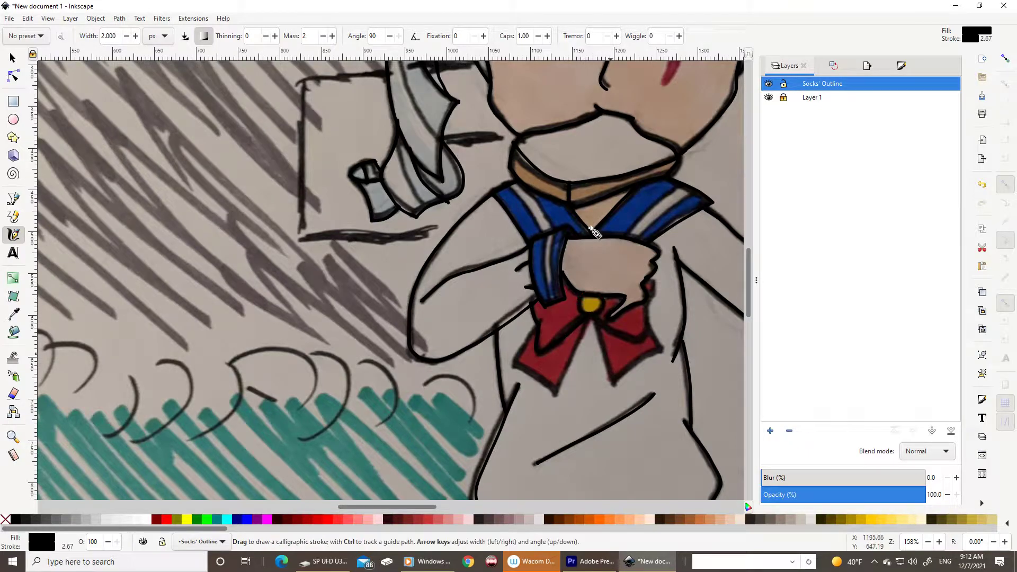
click(769, 98)
drag(601, 337, 634, 354)
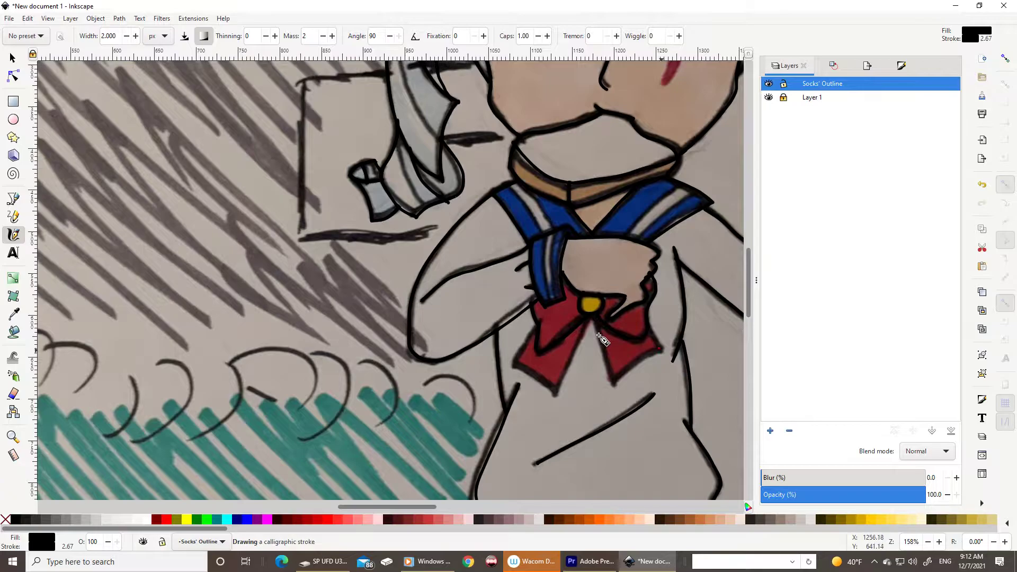
drag(663, 323, 651, 352)
drag(578, 334, 555, 394)
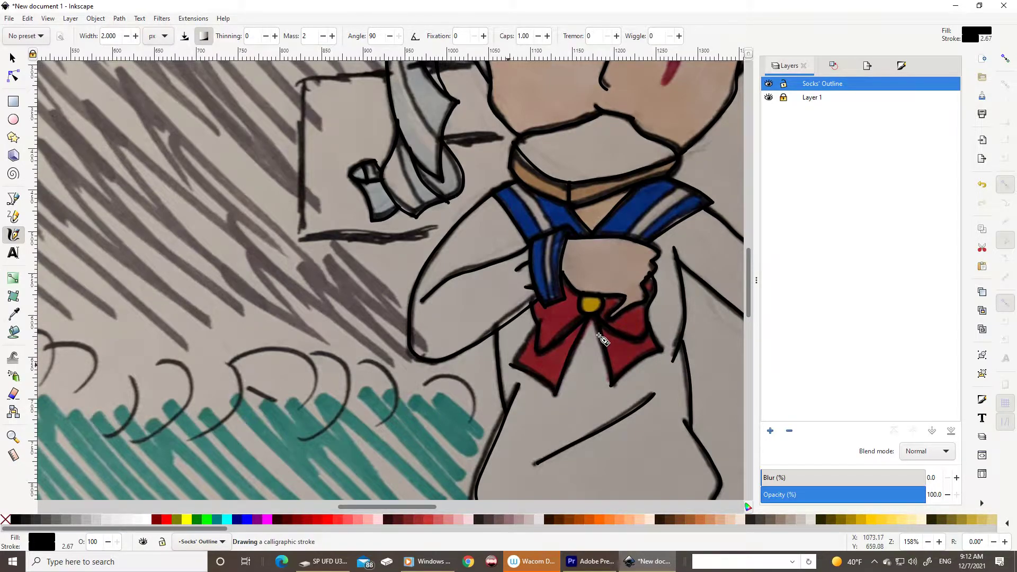
drag(534, 332, 509, 363)
scroll(609, 302, down, 2)
click(769, 98)
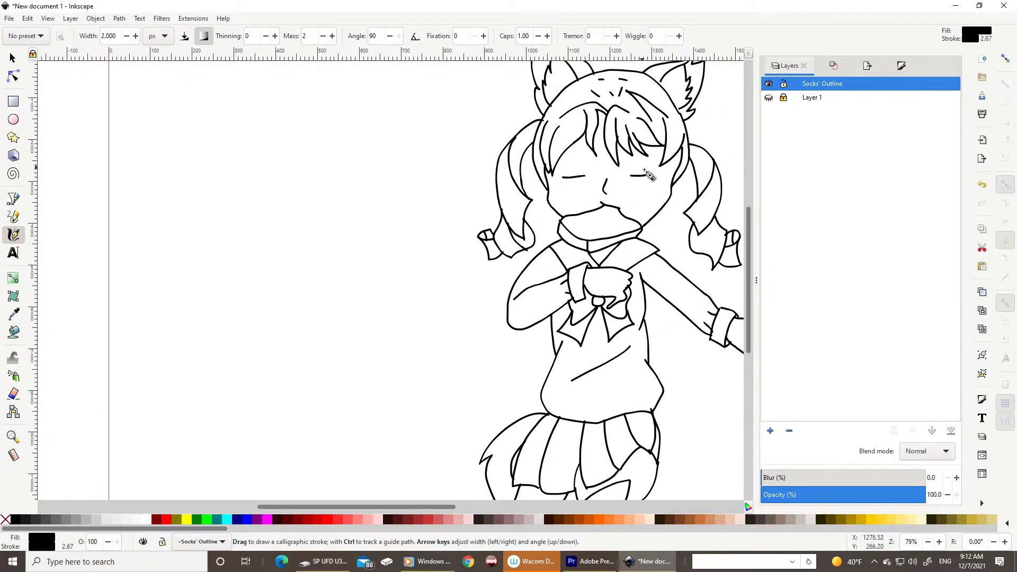
Pan over to the pigtail and make Socks' Outline the active layer again
scroll(676, 180, up, 4)
scroll(675, 174, right, 2)
scroll(663, 222, right, 6)
scroll(659, 273, down, 4)
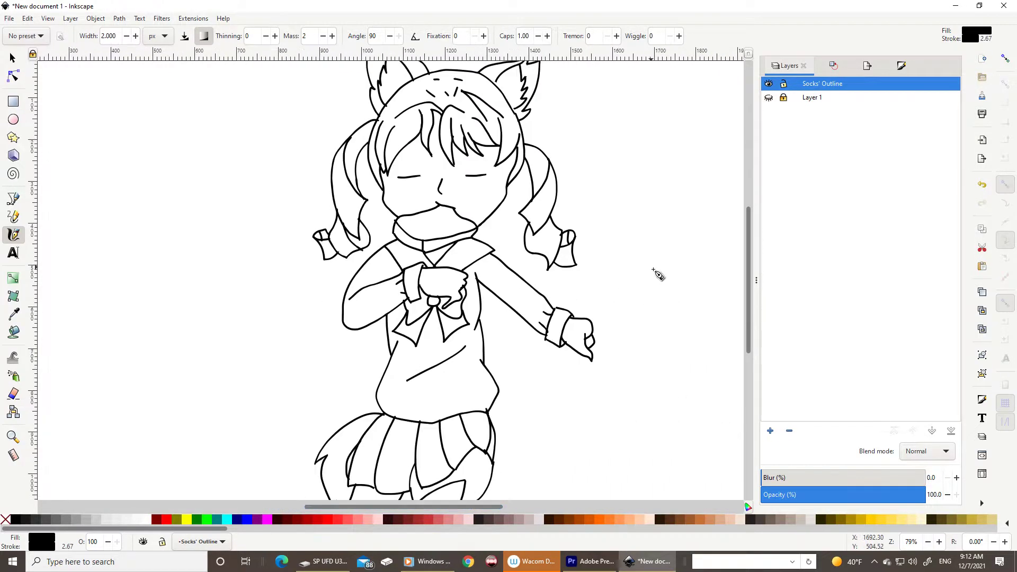
scroll(657, 274, down, 2)
scroll(653, 275, down, 4)
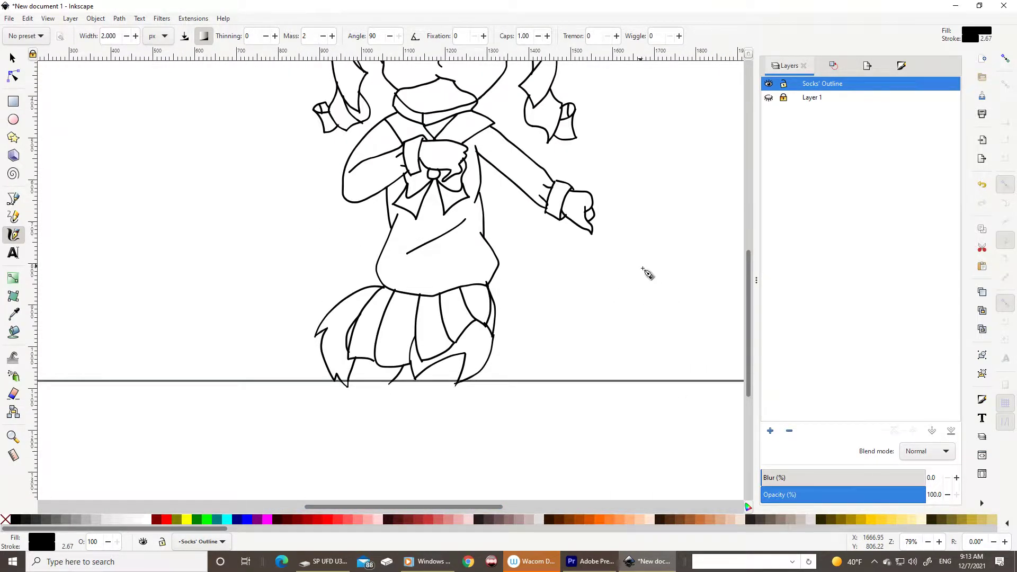
key(ctrl+Page_Down)
scroll(432, 364, up, 4)
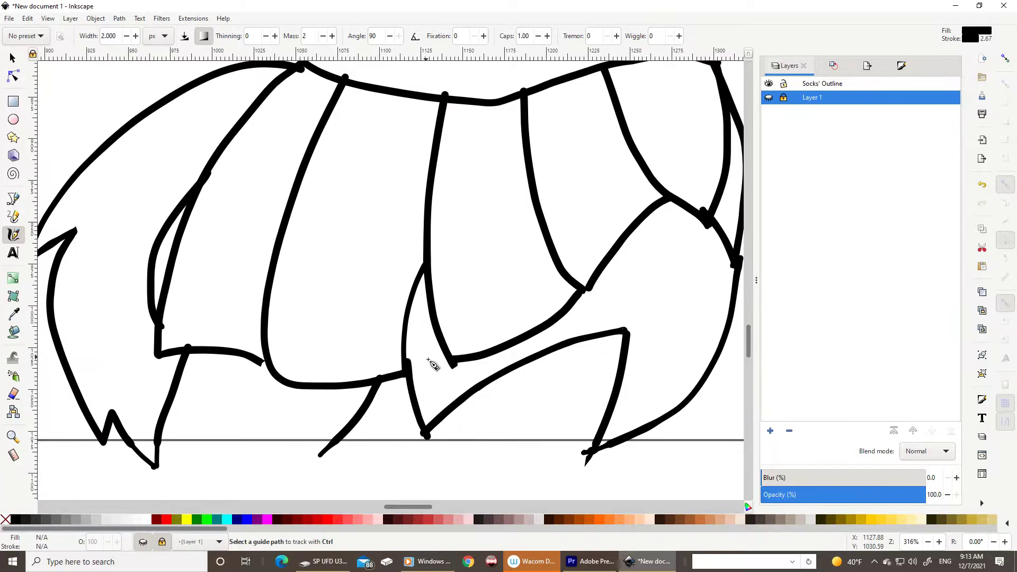
click(827, 85)
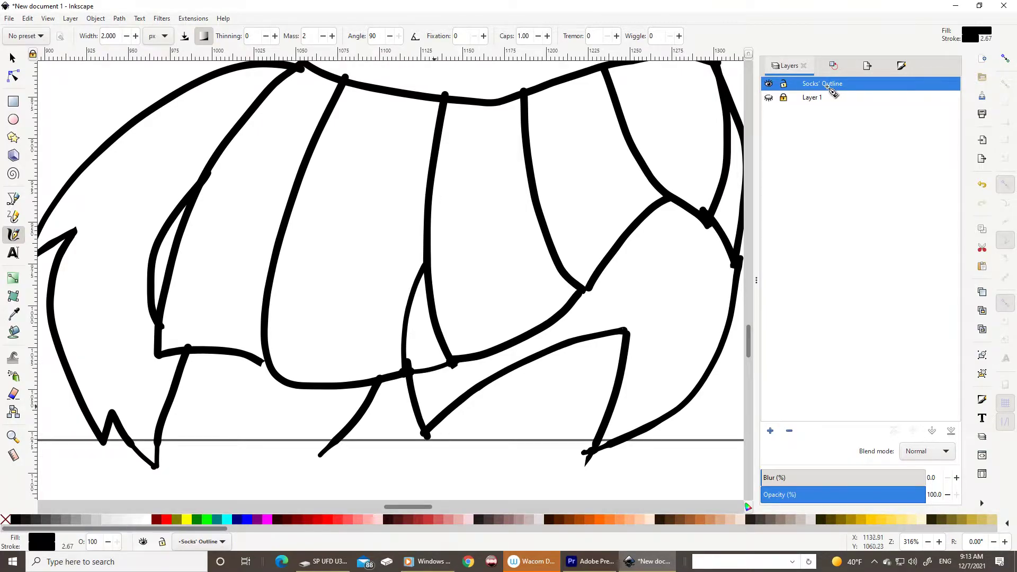
scroll(443, 300, down, 3)
scroll(632, 331, down, 2)
scroll(632, 331, up, 3)
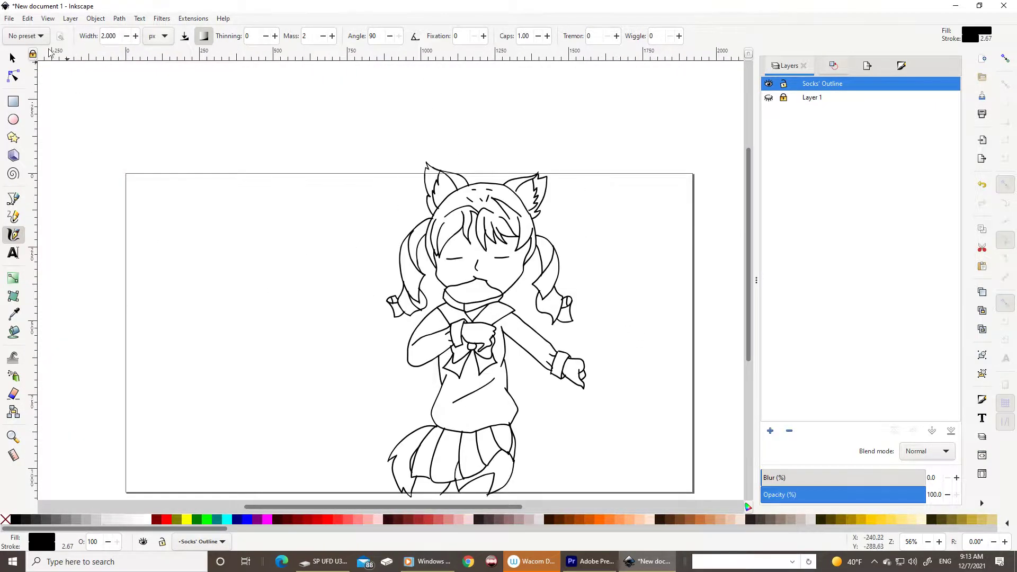
scroll(641, 257, down, 4)
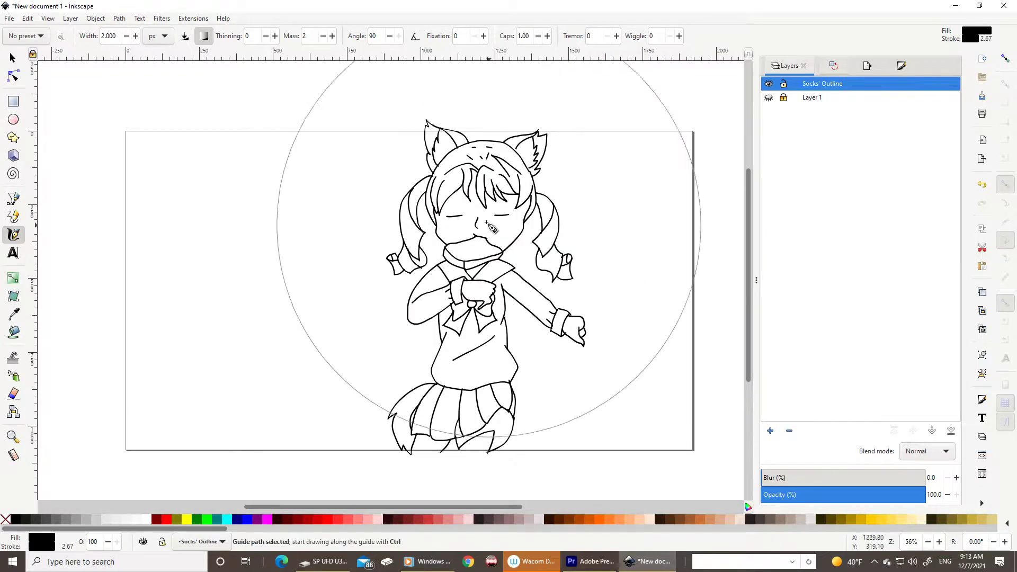
scroll(424, 148, up, 3)
Show the photo and trace the curled pigtail with two thick calligraphic strokes
click(769, 98)
scroll(381, 173, up, 2)
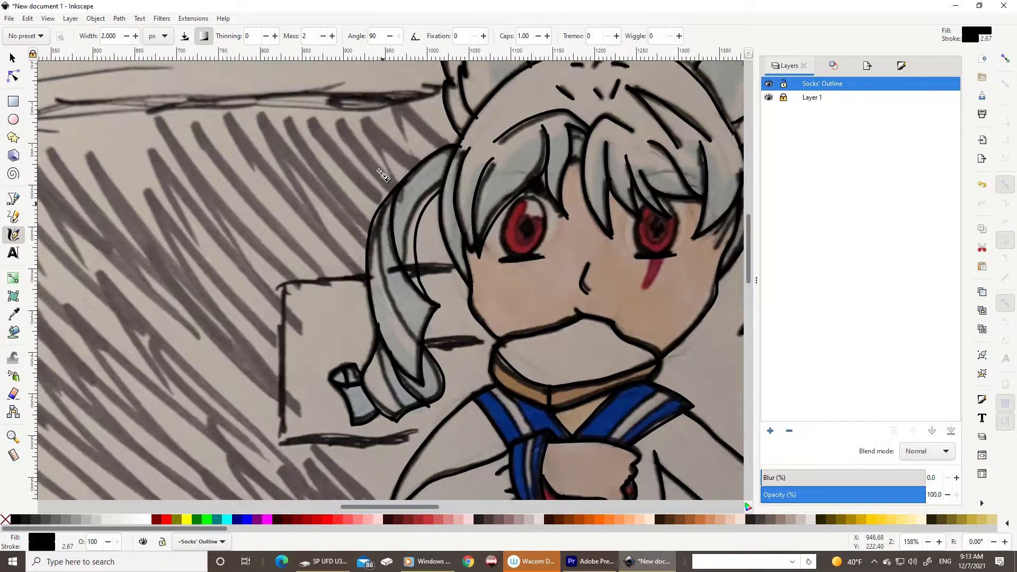
scroll(381, 173, right, 2)
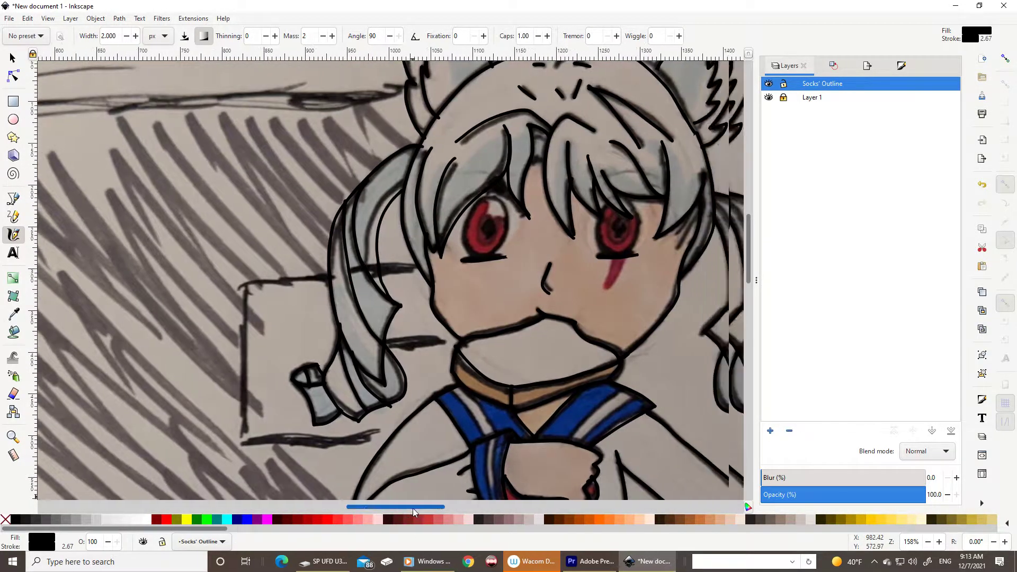
scroll(451, 201, right, 8)
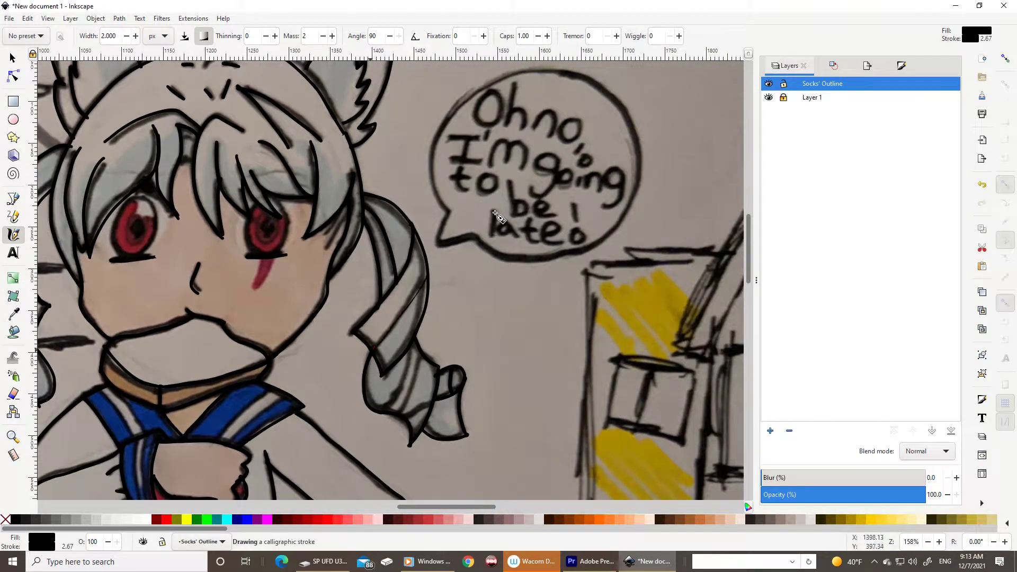
mouse_move(428, 273)
mouse_down()
mouse_move(376, 347)
mouse_move(403, 413)
mouse_up()
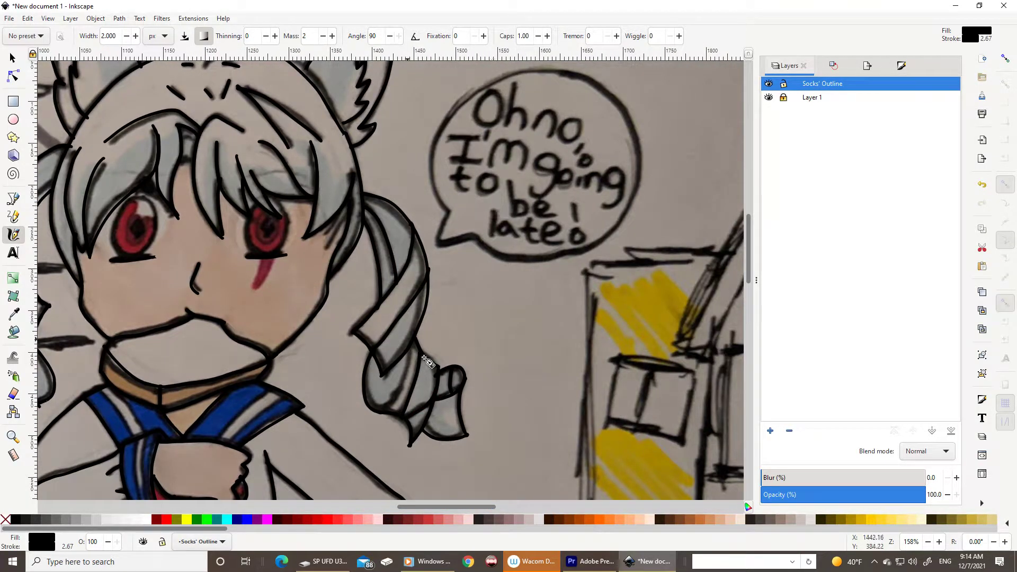
drag(408, 350, 400, 393)
scroll(392, 337, down, 2)
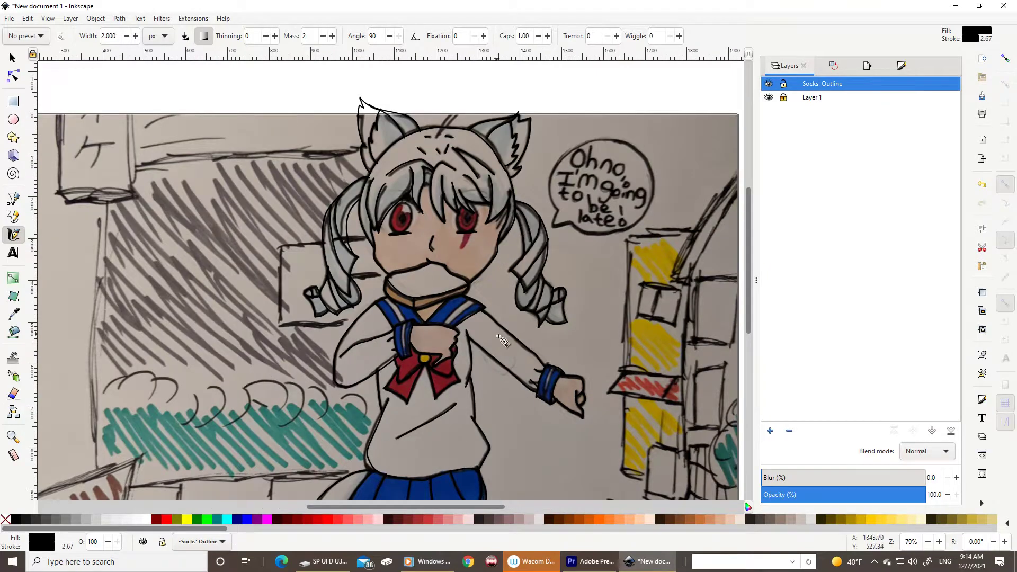
scroll(501, 340, up, 1)
scroll(524, 274, up, 4)
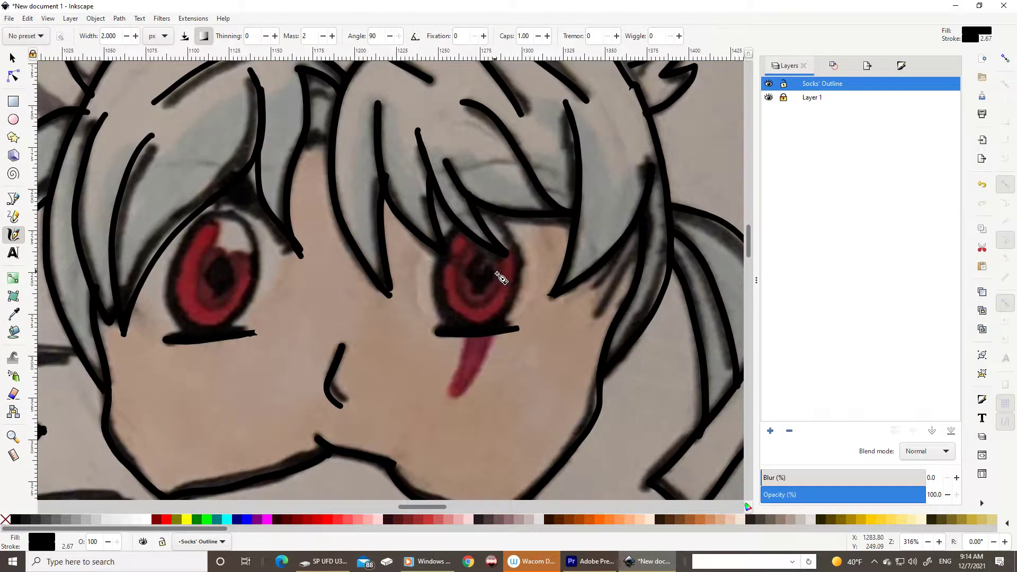
key(p)
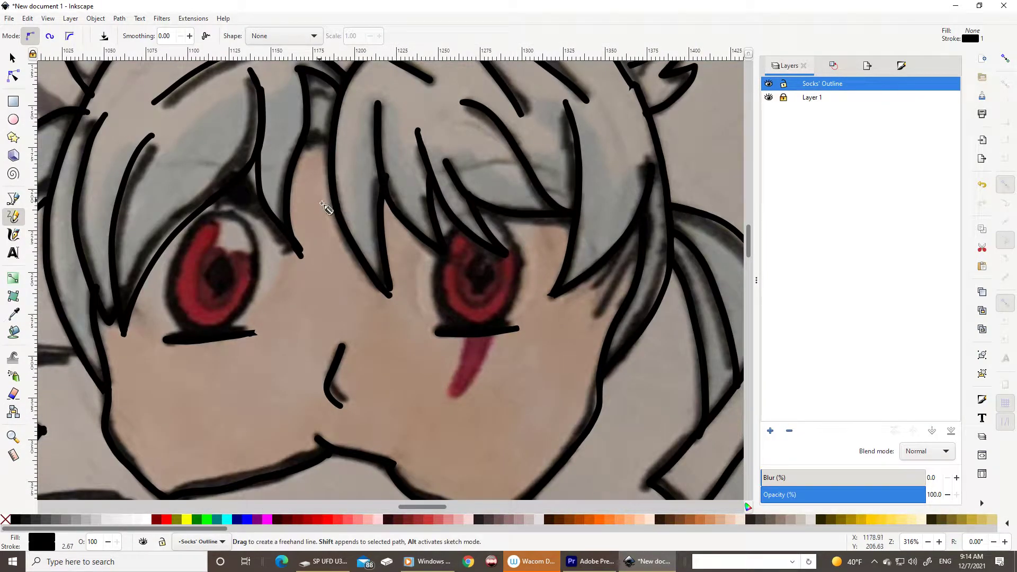
Add a new Socks' Eyes layer, showing the reference photo with the outlines hidden
click(795, 101)
click(771, 431)
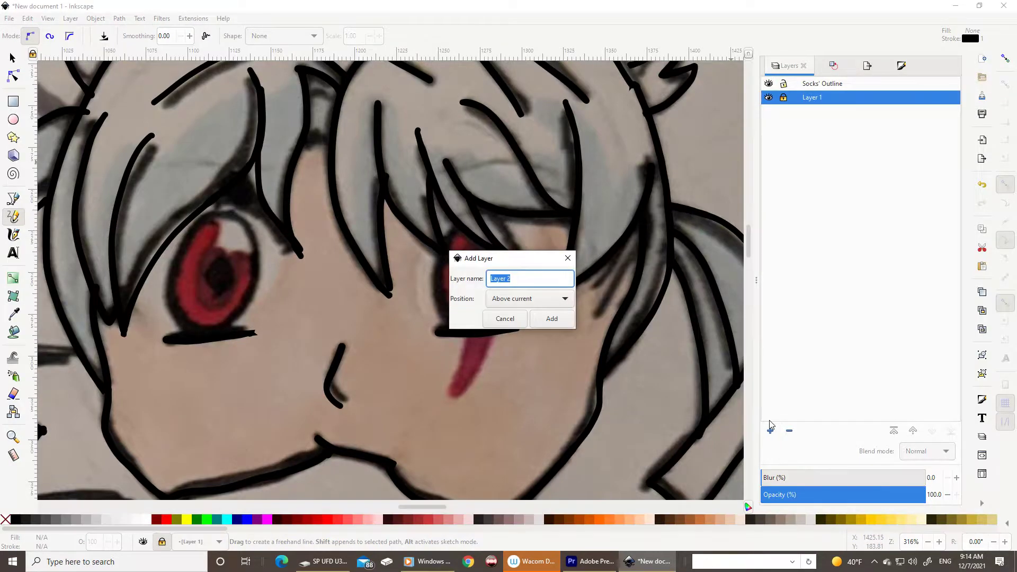
text(yes)
key(Return)
click(769, 111)
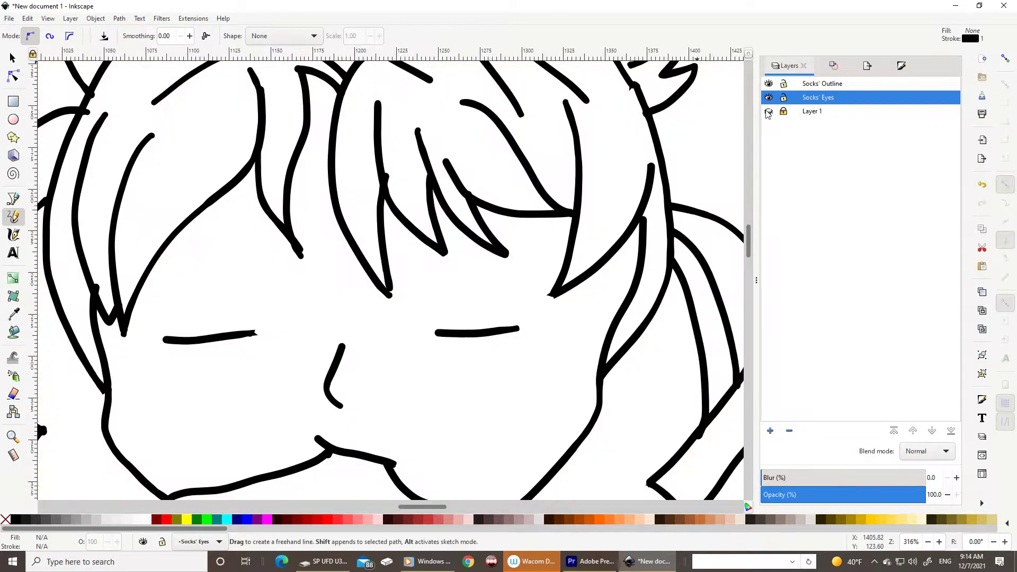
click(770, 84)
Draw and position ellipse outlines around the left and right eyes
key(e)
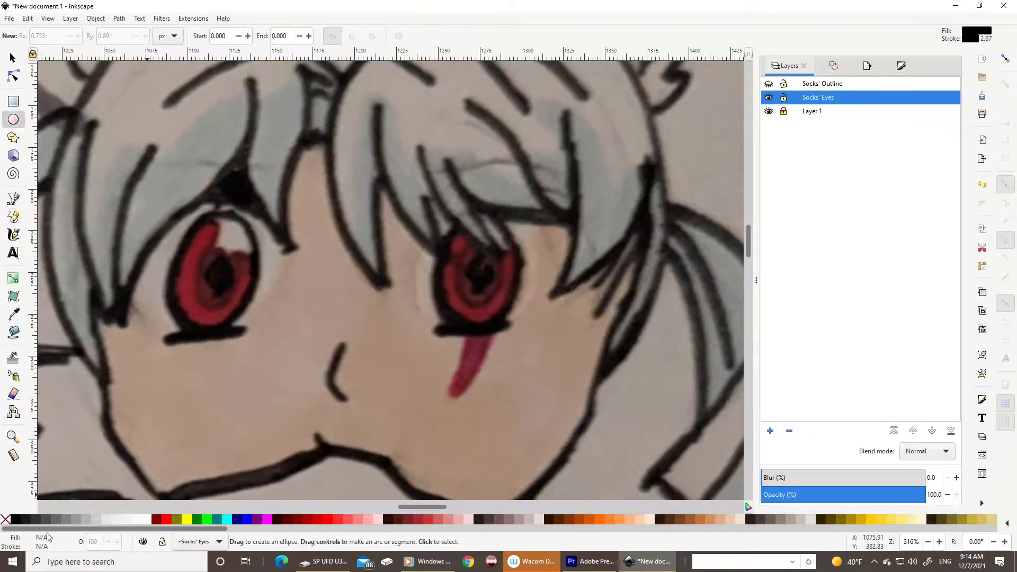
drag(186, 218, 263, 328)
key(s)
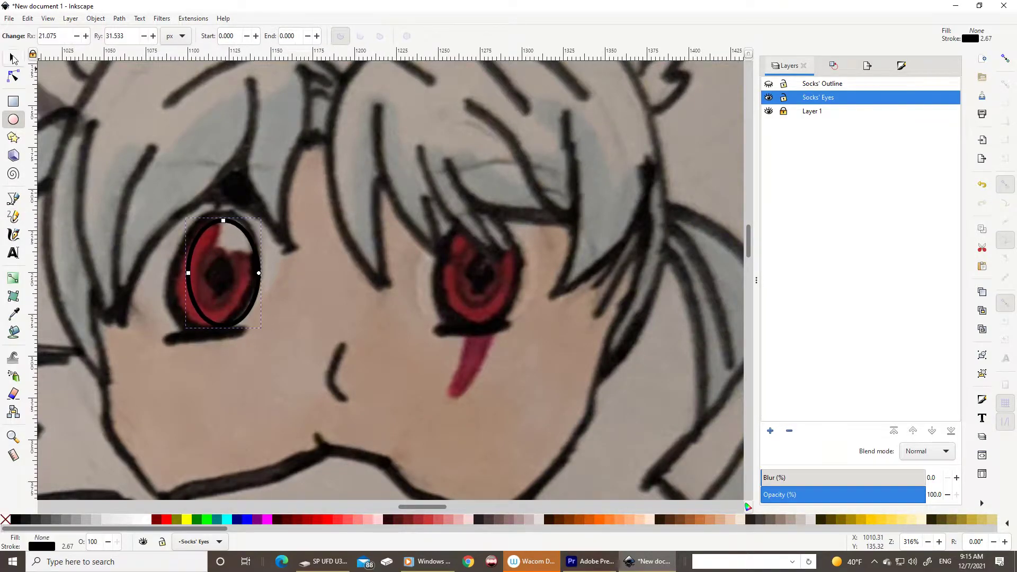
mouse_move(235, 225)
mouse_down()
mouse_move(227, 223)
mouse_move(262, 205)
mouse_up()
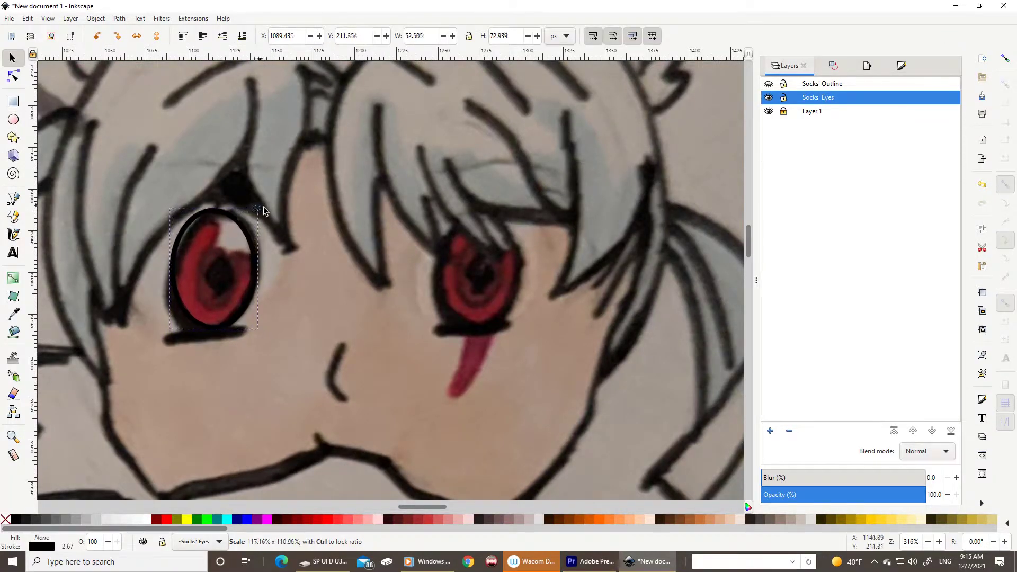
key(e)
drag(449, 208, 523, 330)
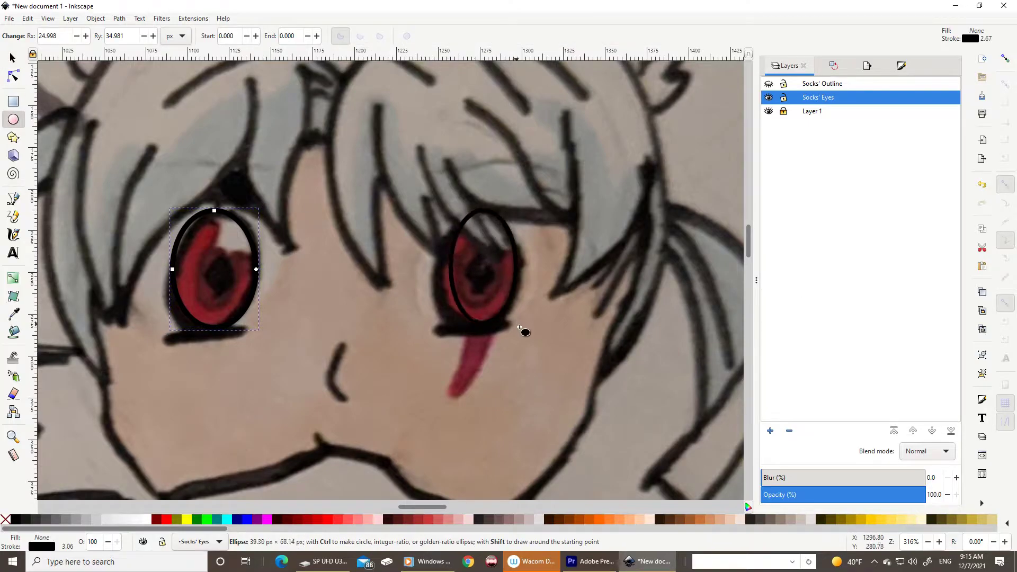
key(s)
drag(492, 218, 483, 222)
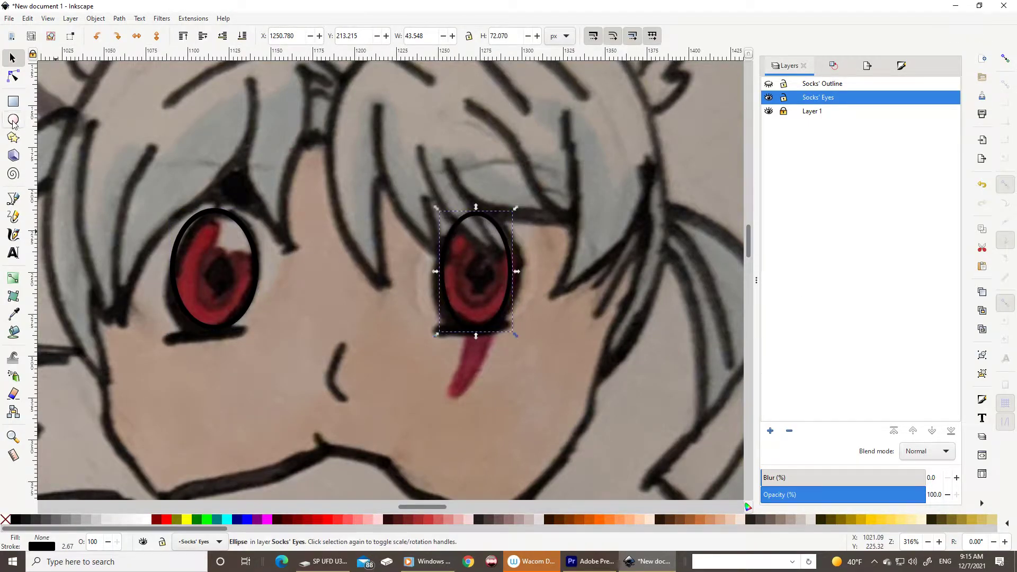
Draw inner iris ring ellipses inside both eyes
key(e)
drag(195, 244, 241, 311)
drag(471, 254, 503, 310)
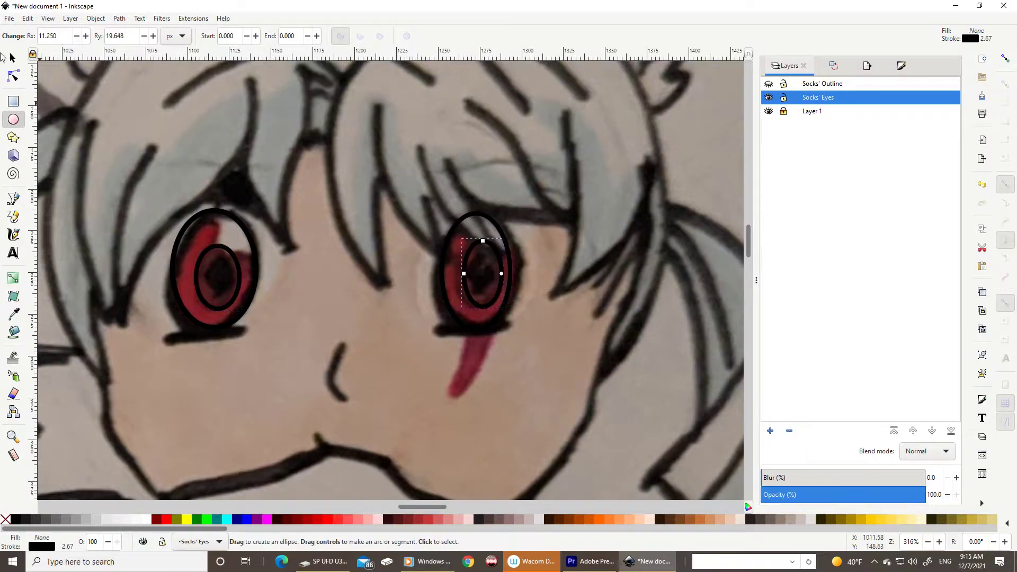
key(s)
Pencil a diamond-shaped pupil inside the left iris
key(p)
scroll(229, 258, up, 2)
drag(228, 256, 194, 292)
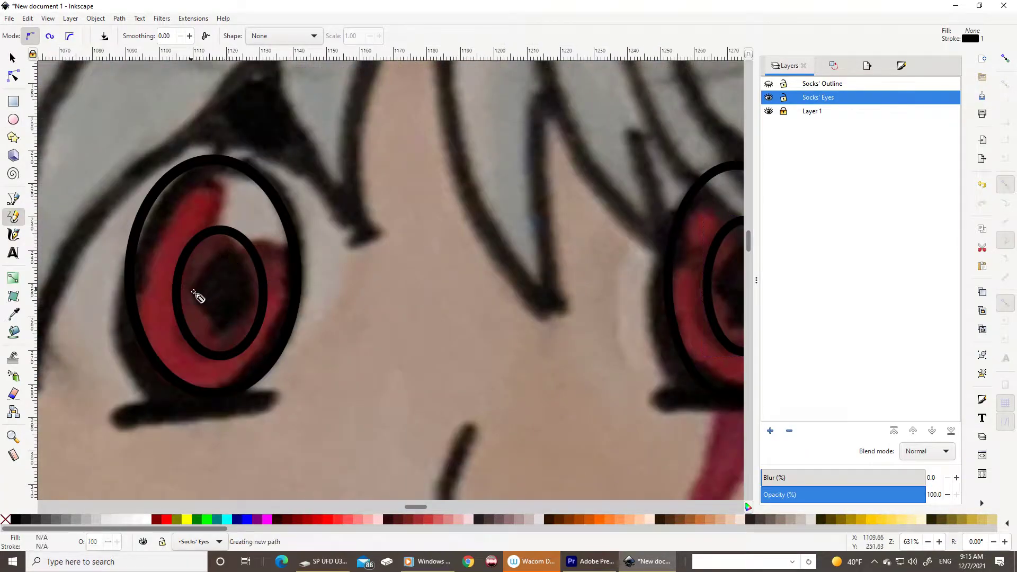
mouse_move(222, 338)
mouse_down()
mouse_move(254, 291)
mouse_move(226, 250)
mouse_up()
scroll(230, 329, down, 2)
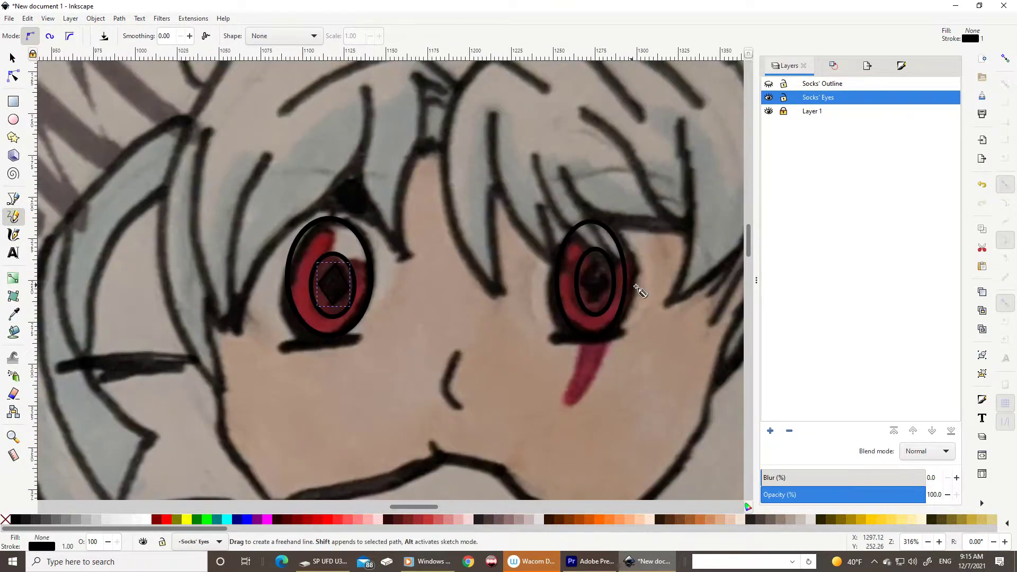
scroll(638, 288, up, 2)
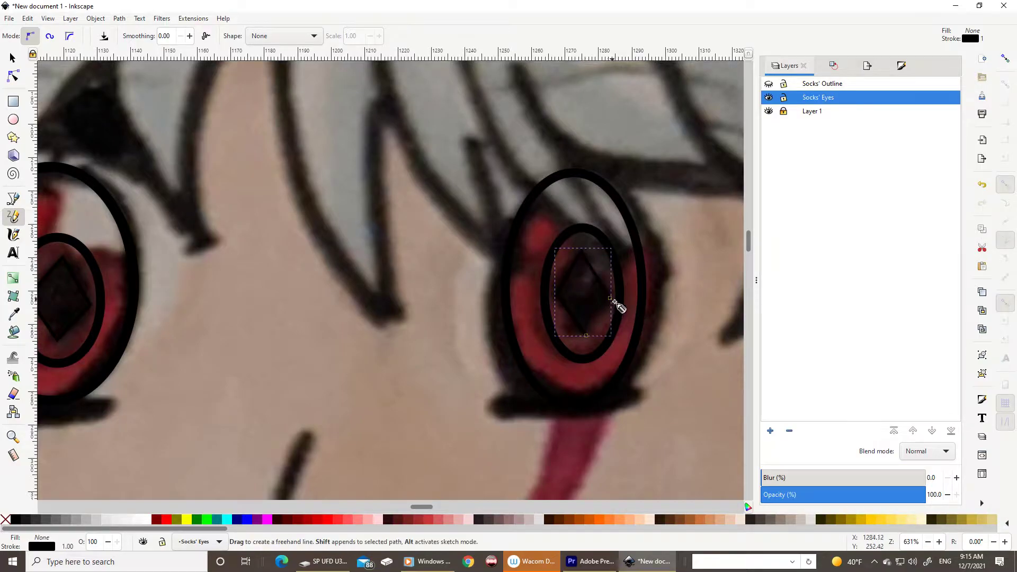
scroll(653, 208, down, 3)
scroll(665, 223, up, 1)
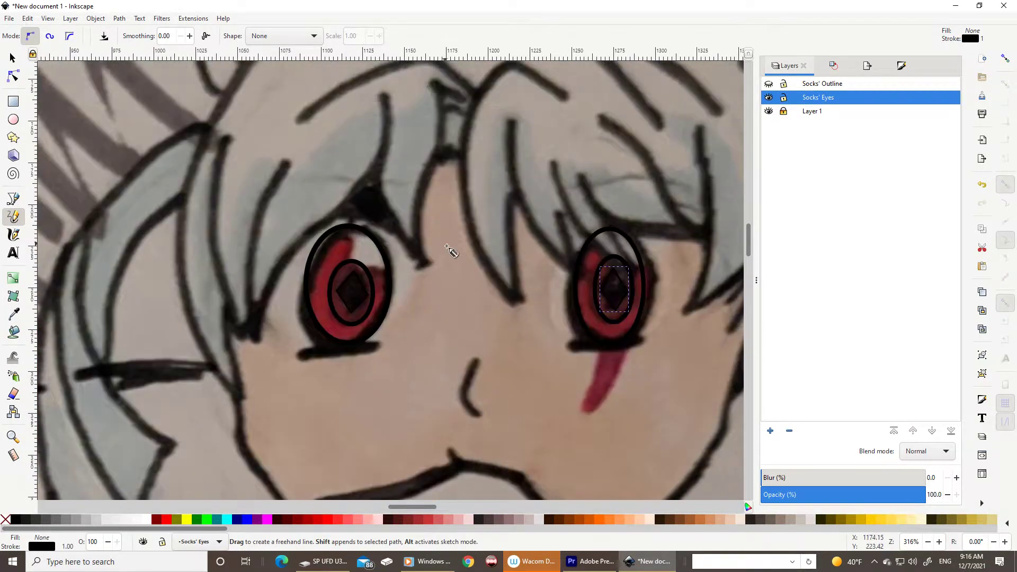
click(821, 84)
scroll(137, 100, up, 1)
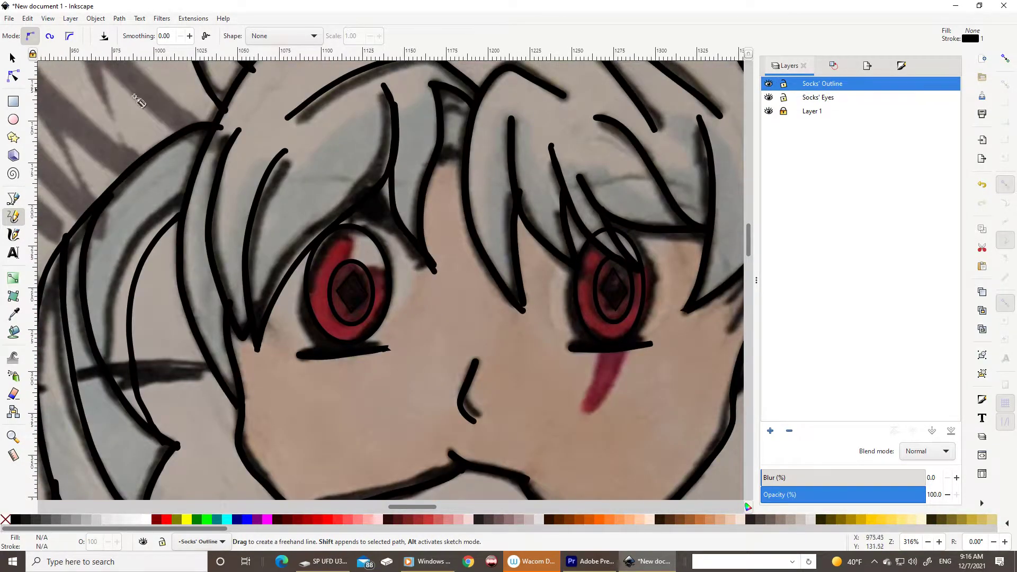
Add a thick calligraphic stroke between the eye and the bangs
click(14, 234)
mouse_move(388, 212)
mouse_down()
mouse_move(421, 268)
mouse_move(387, 197)
mouse_up()
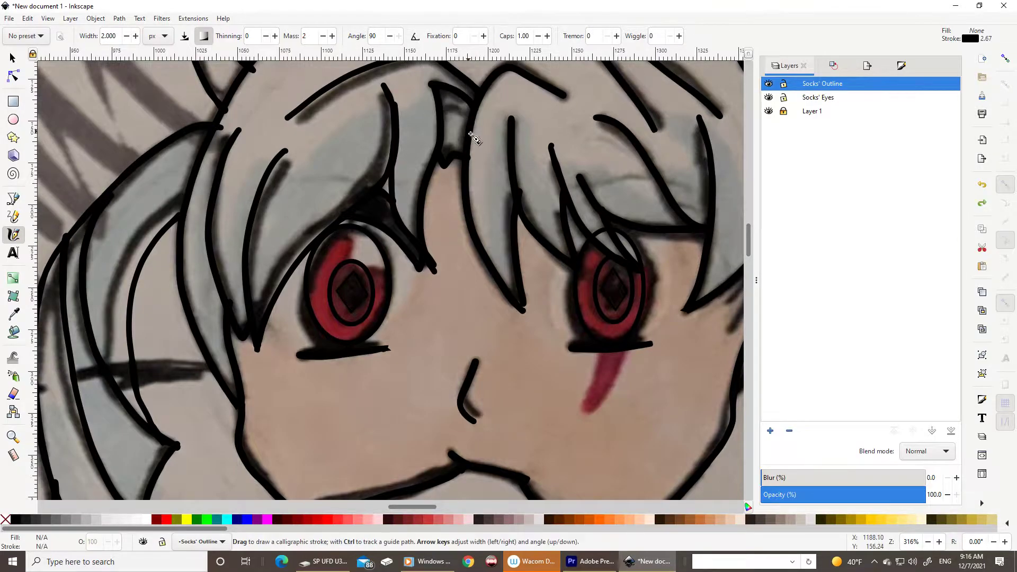
ctrl+scroll(474, 137, down, 4)
Hide the reference photo and nudge the eye ellipse slightly down-right
click(769, 111)
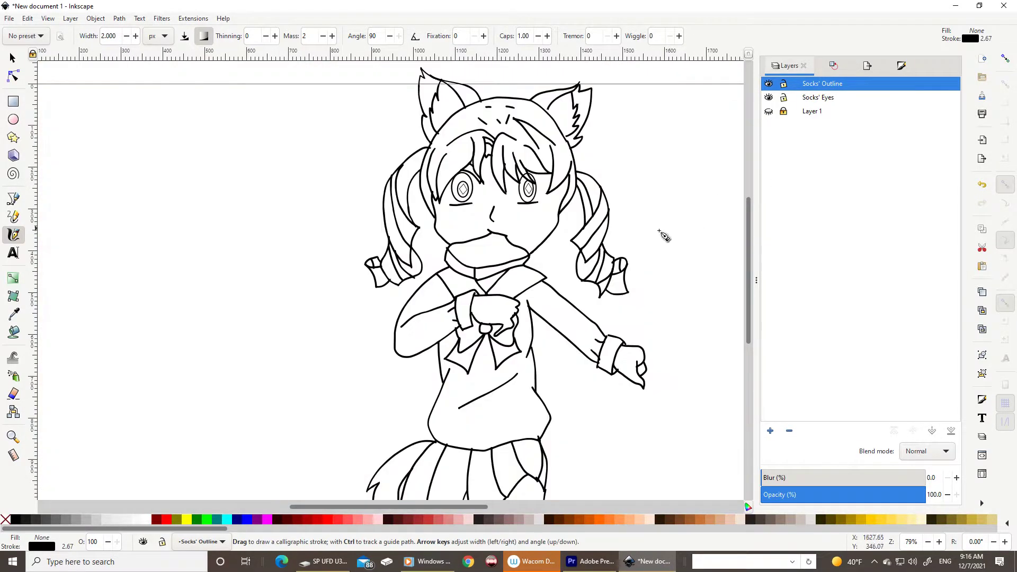
click(13, 58)
ctrl+scroll(472, 183, up, 5)
click(460, 292)
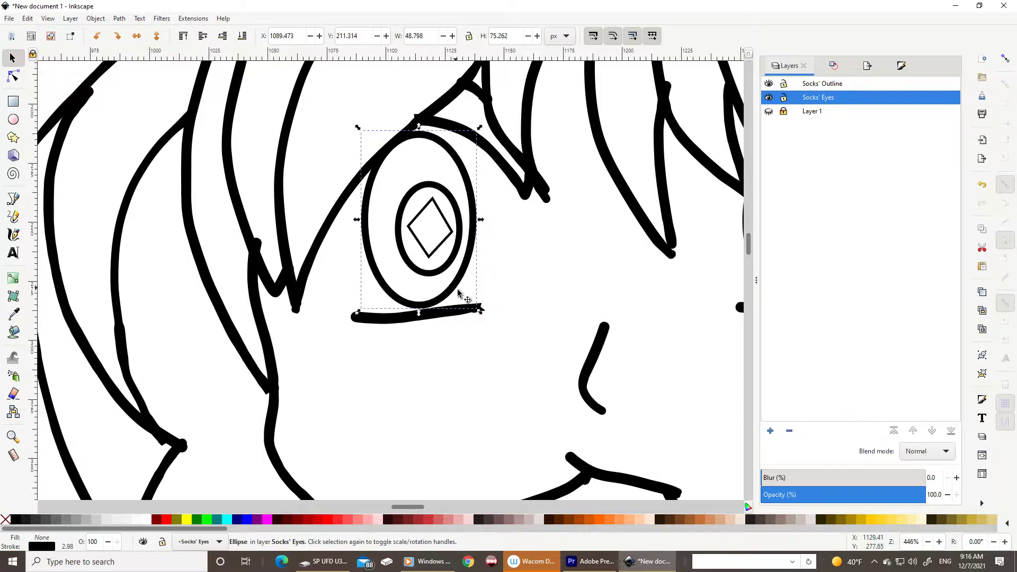
drag(459, 292, 466, 300)
ctrl+scroll(549, 285, down, 4)
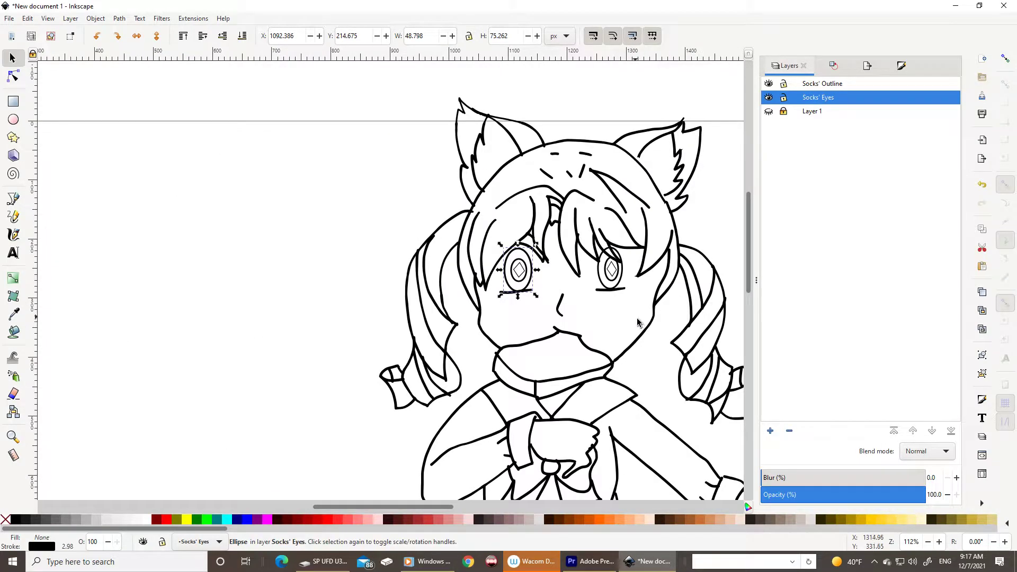
ctrl+scroll(638, 322, down, 3)
ctrl+scroll(703, 278, up, 1)
click(702, 278)
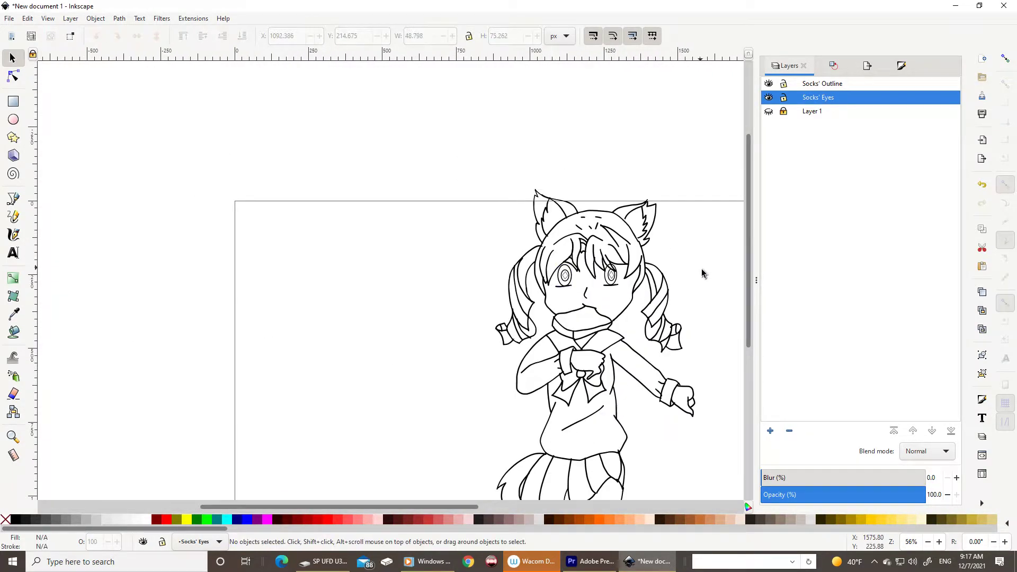
scroll(701, 268, down, 4)
click(811, 111)
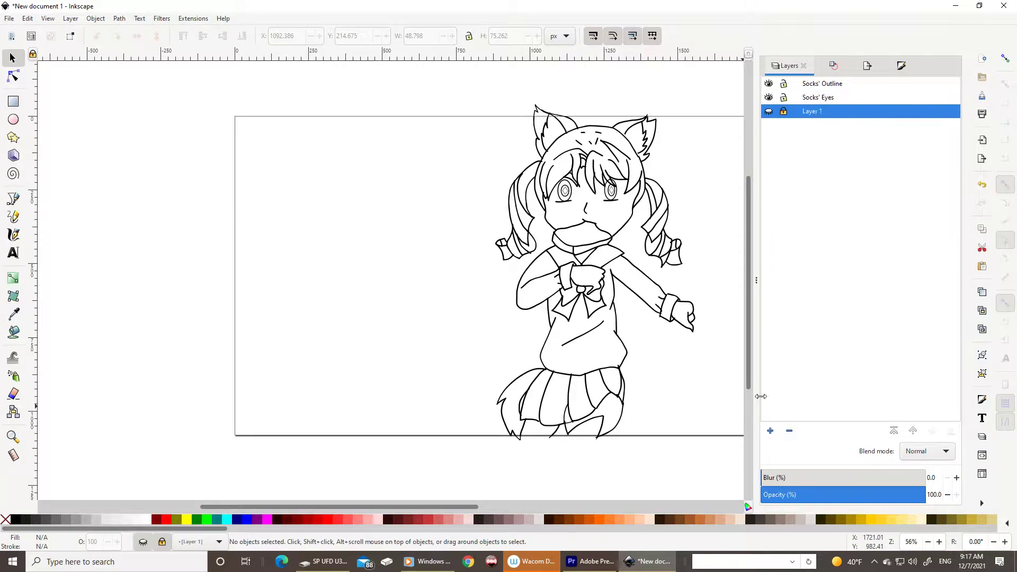
Create the Socks' Color layer and show the reference photo again
click(771, 431)
key(Return)
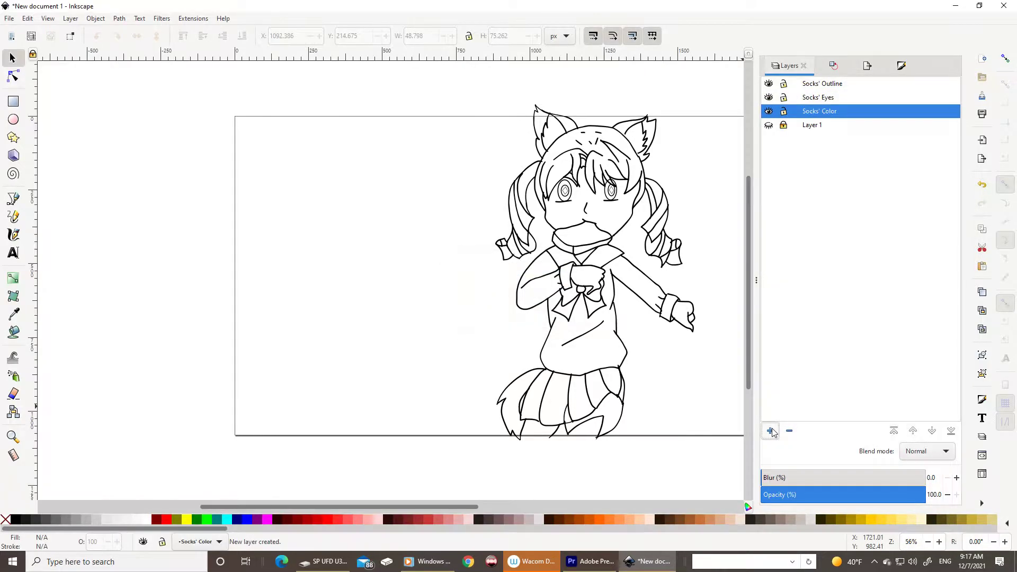
click(769, 125)
Pencil thin lines around both sides of the left eye and the right eye's left side
click(13, 217)
scroll(636, 201, up, 3)
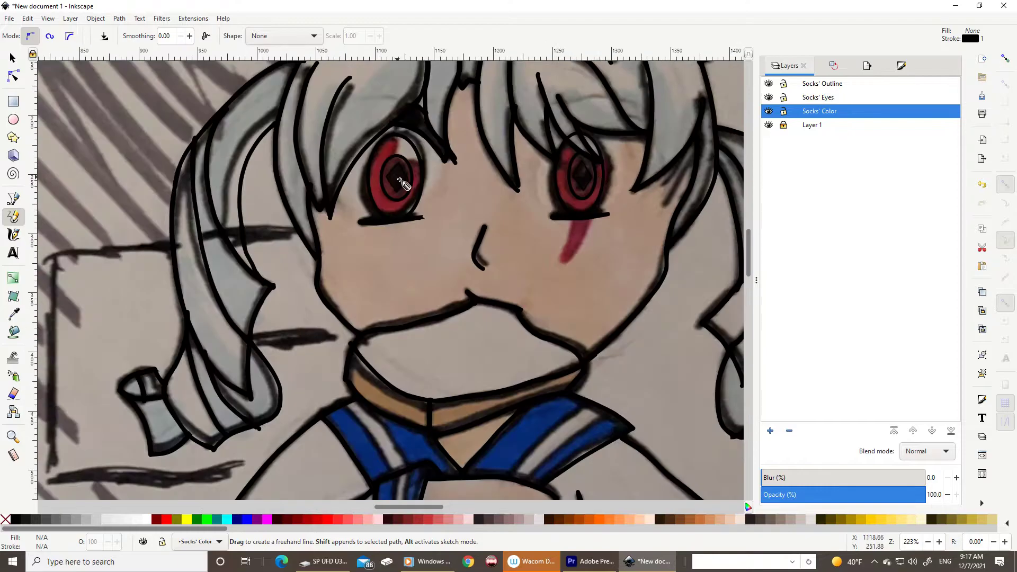
scroll(424, 164, up, 3)
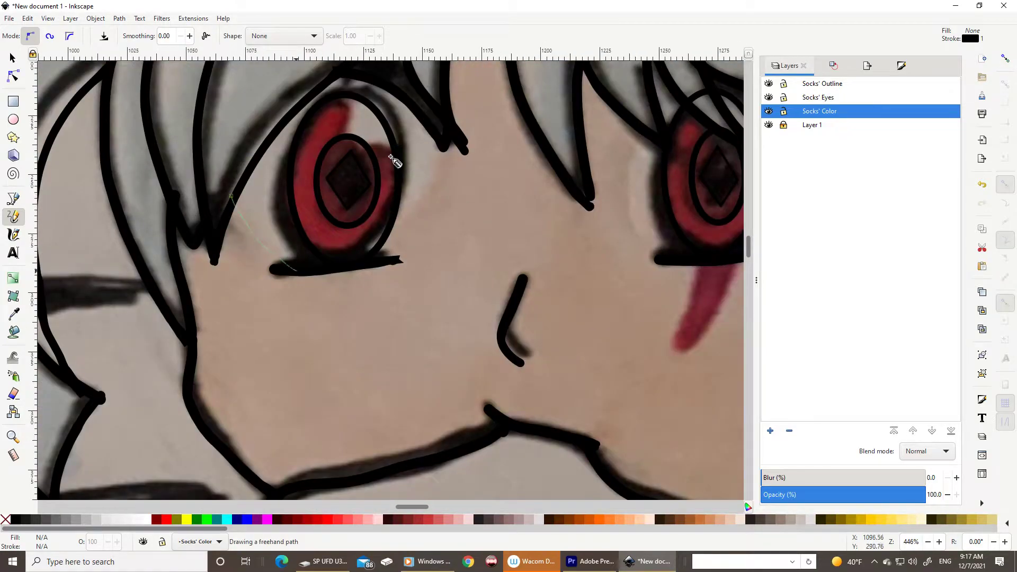
drag(283, 263, 234, 204)
drag(436, 139, 385, 260)
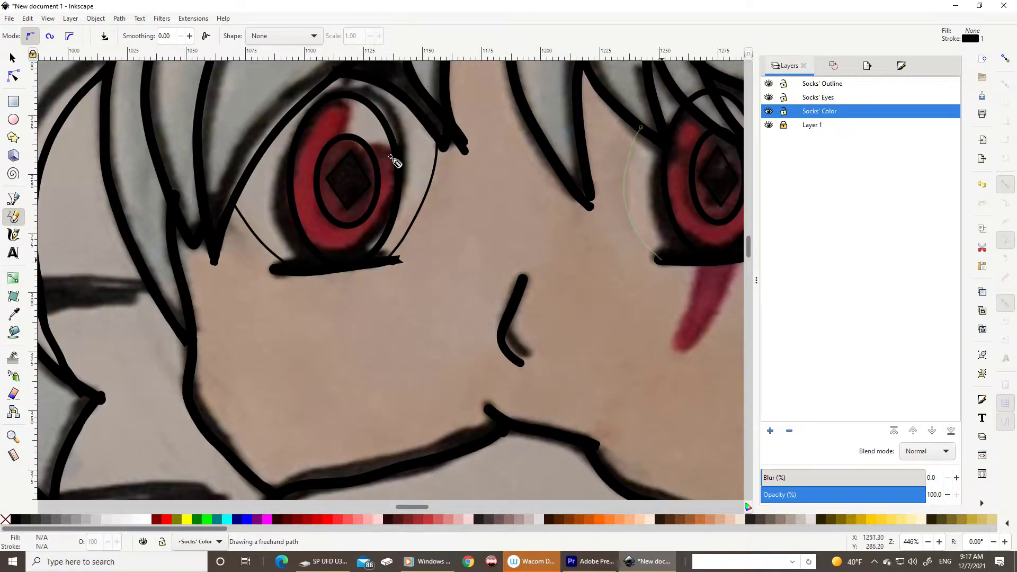
drag(655, 254, 633, 128)
scroll(535, 189, down, 2)
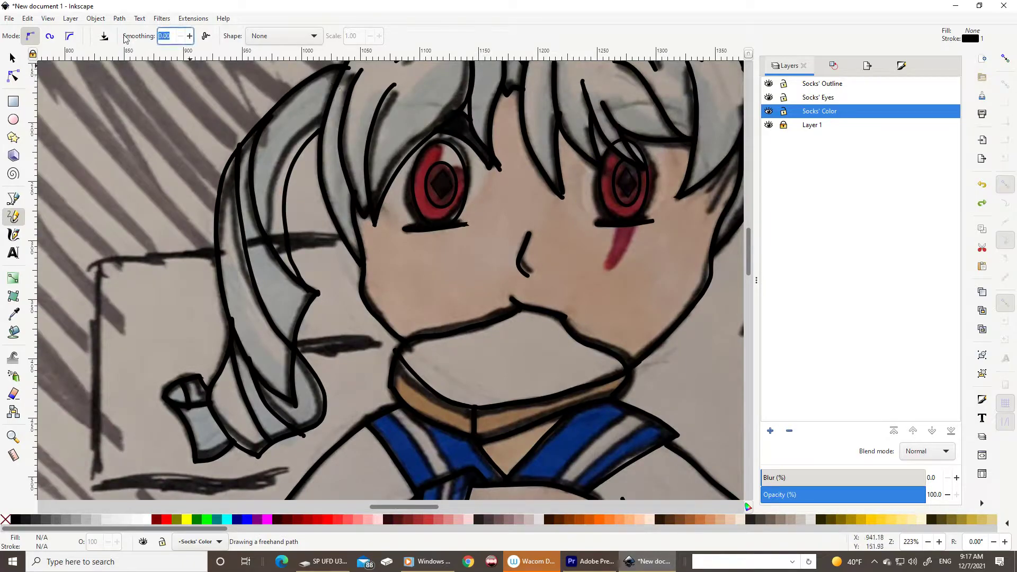
Add more thin pencil outline lines around the left and right eyes
scroll(488, 187, up, 2)
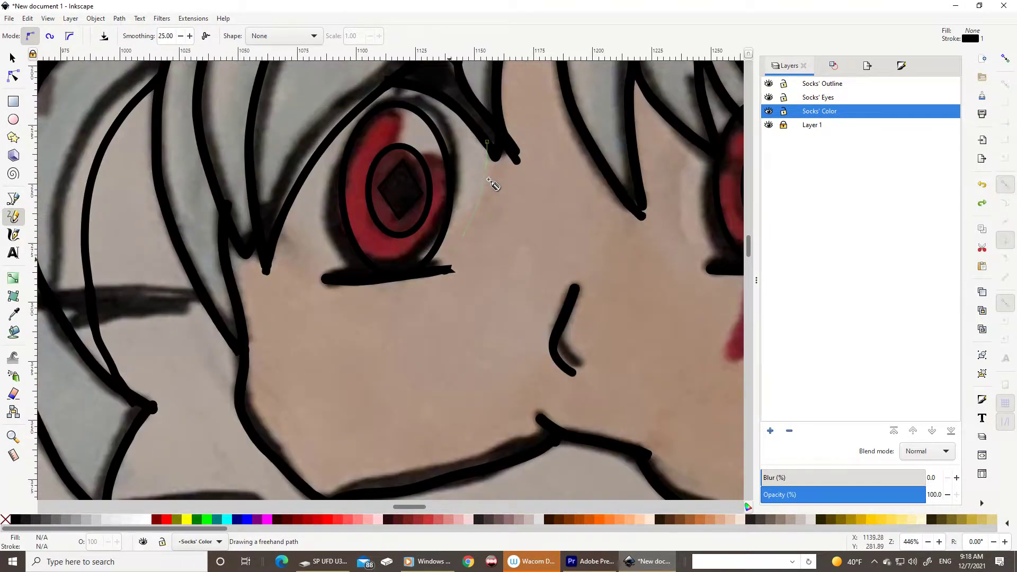
drag(464, 236, 447, 268)
drag(329, 270, 294, 203)
drag(688, 134, 683, 236)
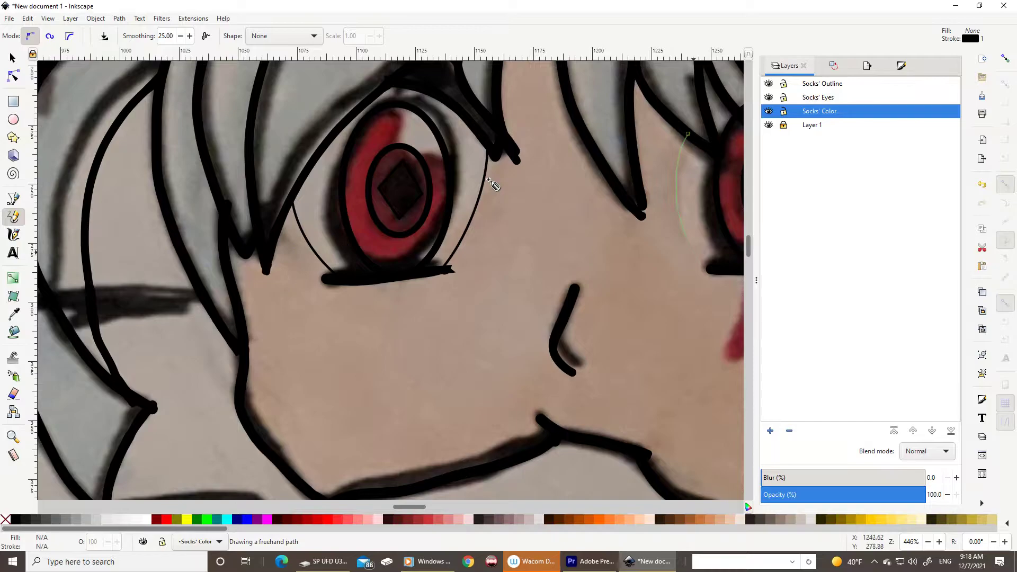
drag(419, 507, 433, 507)
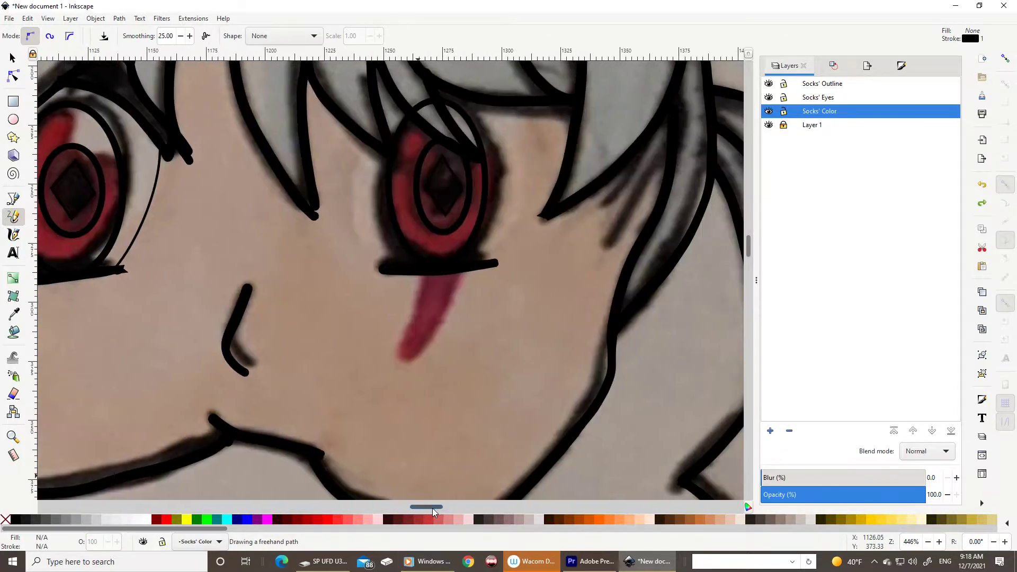
drag(359, 169, 389, 267)
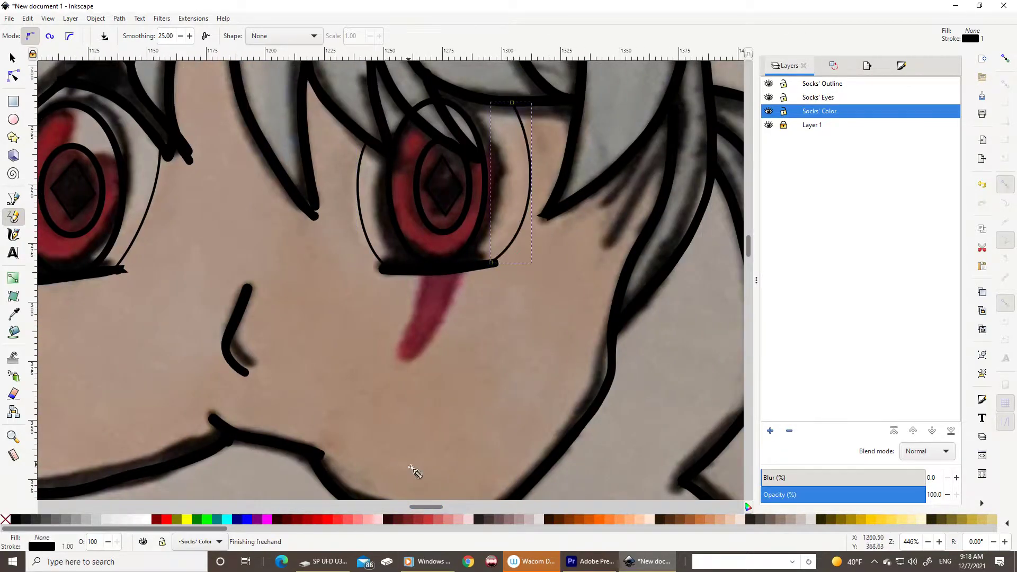
scroll(414, 470, down, 4)
scroll(530, 318, down, 3)
scroll(587, 271, up, 3)
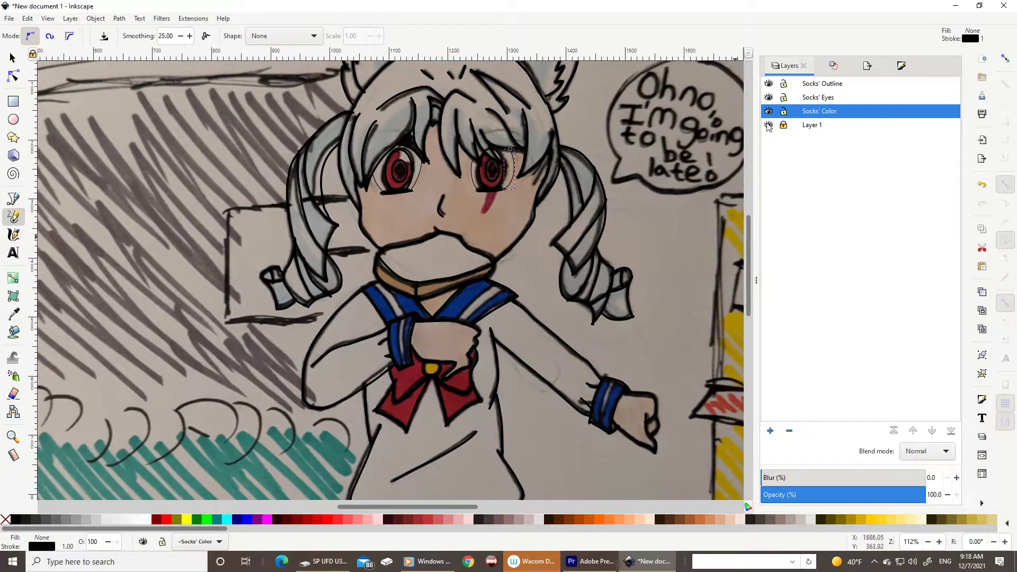
scroll(500, 288, up, 2)
scroll(500, 288, up, 2)
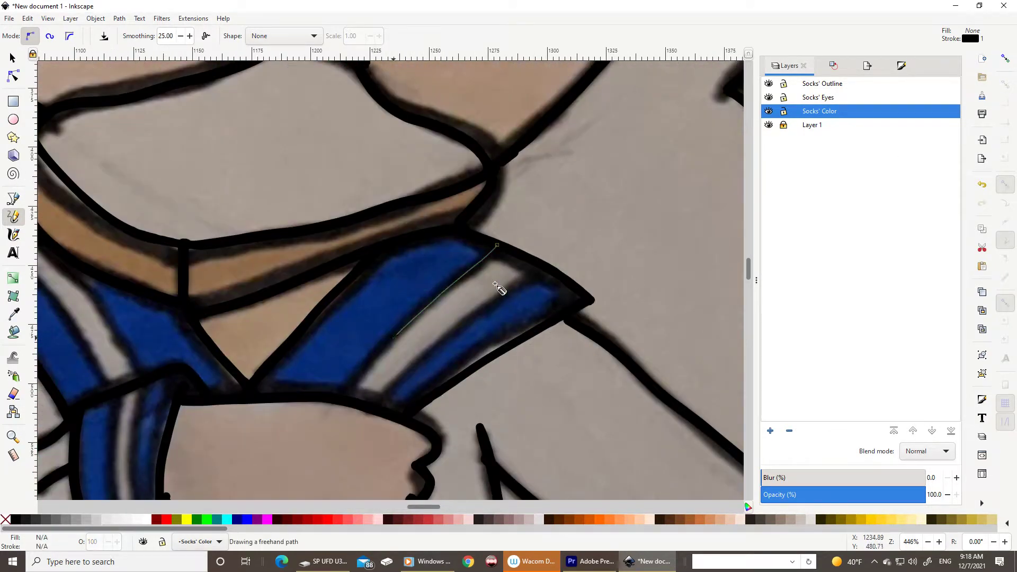
Pencil three thin stripe lines along the sailor collar, hiding the reference photo
drag(498, 245, 499, 286)
scroll(499, 288, down, 4)
scroll(406, 309, up, 2)
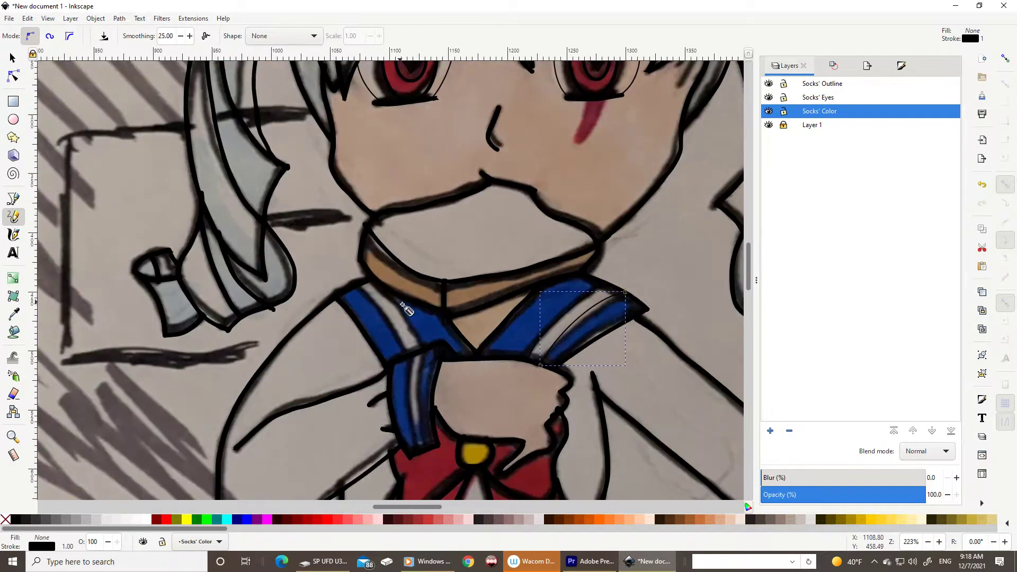
click(770, 125)
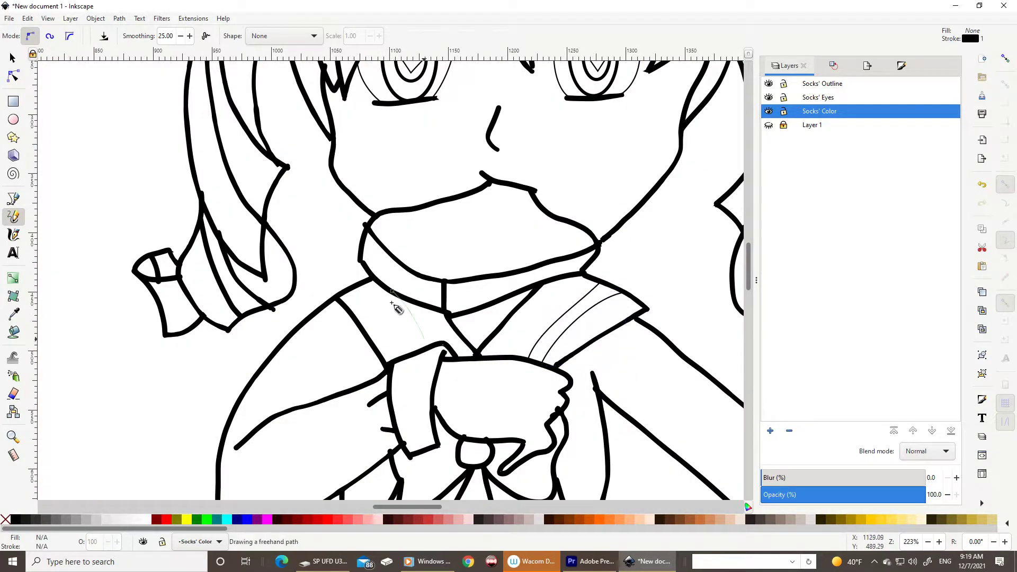
drag(392, 290, 427, 347)
drag(392, 304, 411, 350)
scroll(689, 313, down, 2)
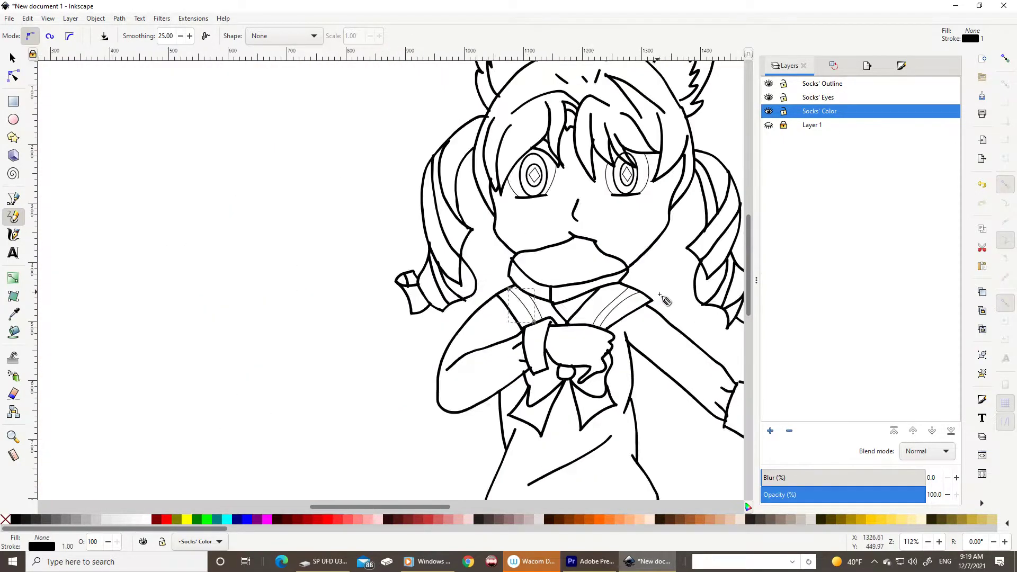
scroll(668, 297, up, 1)
scroll(667, 297, up, 1)
click(822, 85)
Add a short calligraphic outline stroke beside the sleeve cuff
key(c)
scroll(552, 359, up, 2)
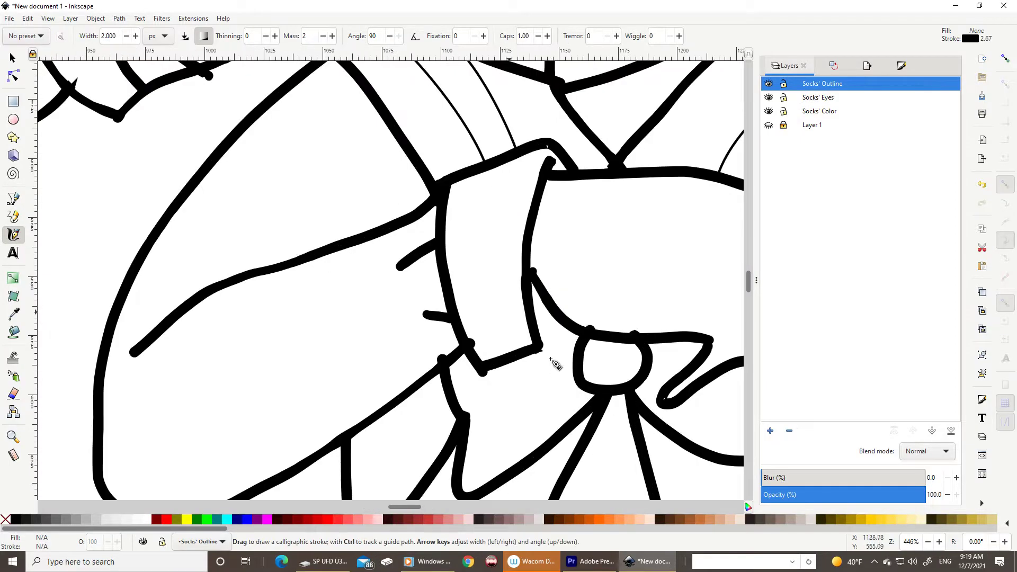
mouse_move(552, 314)
mouse_down()
mouse_move(542, 349)
mouse_move(510, 157)
mouse_move(471, 178)
mouse_move(454, 318)
mouse_move(433, 387)
mouse_up()
Return to the Socks' Color layer and undo the last stroke
click(819, 111)
key(p)
scroll(552, 169, down, 4)
scroll(530, 291, up, 2)
scroll(496, 245, up, 2)
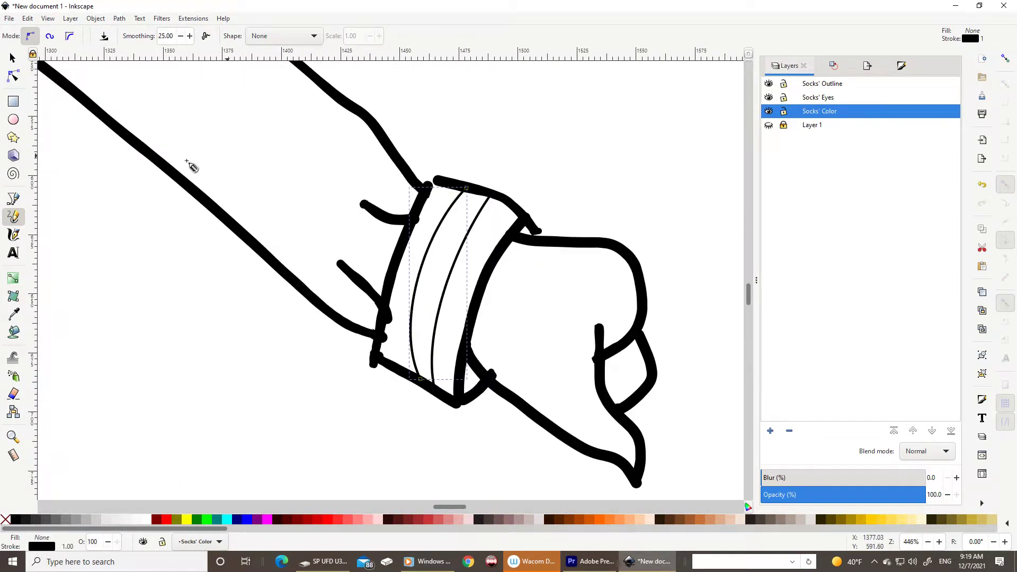
key(c)
key(ctrl+z)
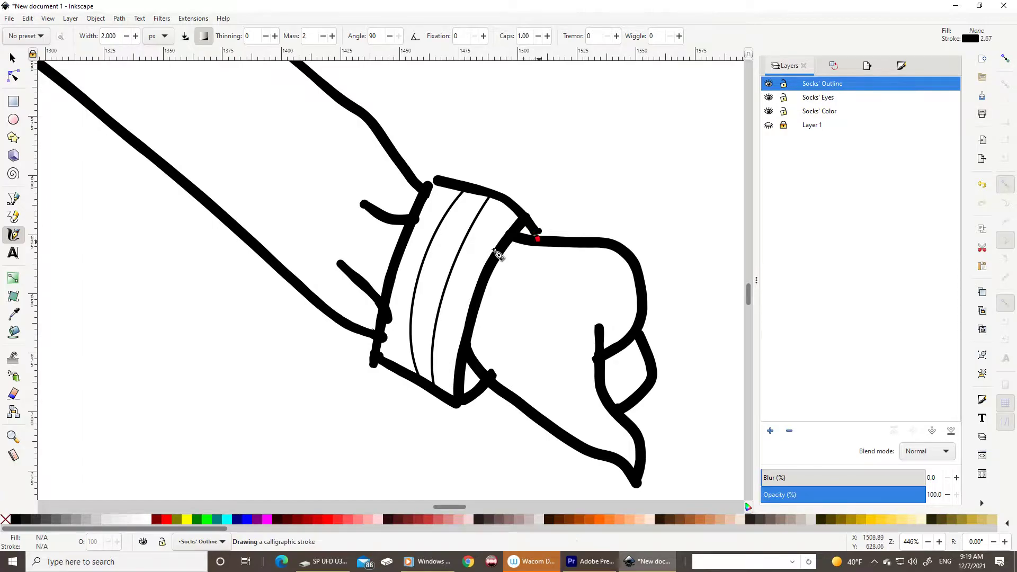
scroll(498, 255, down, 4)
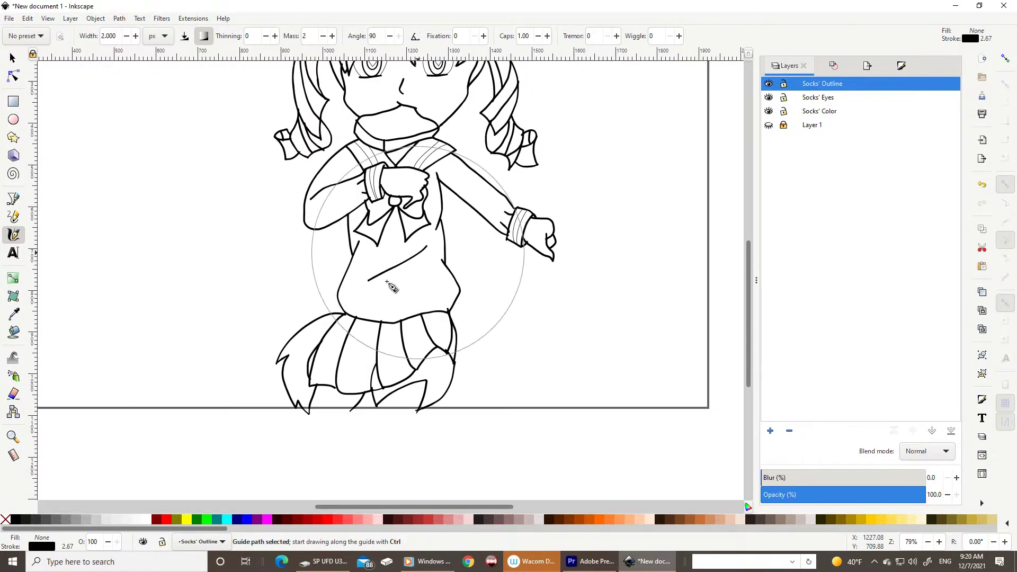
scroll(339, 419, up, 3)
Close the outline gaps at the left foot and under the right foot
drag(329, 379, 164, 390)
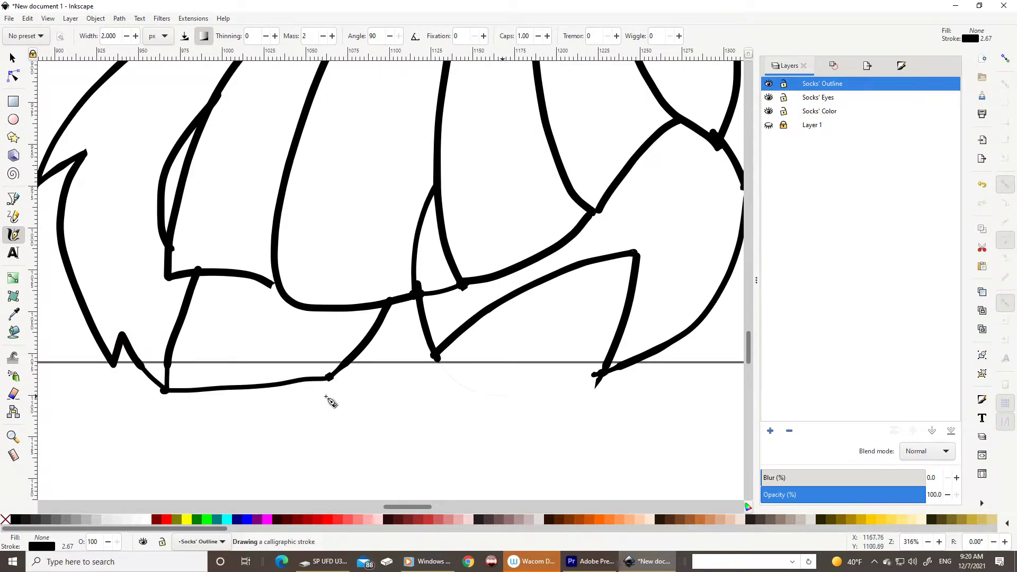
drag(435, 357, 596, 374)
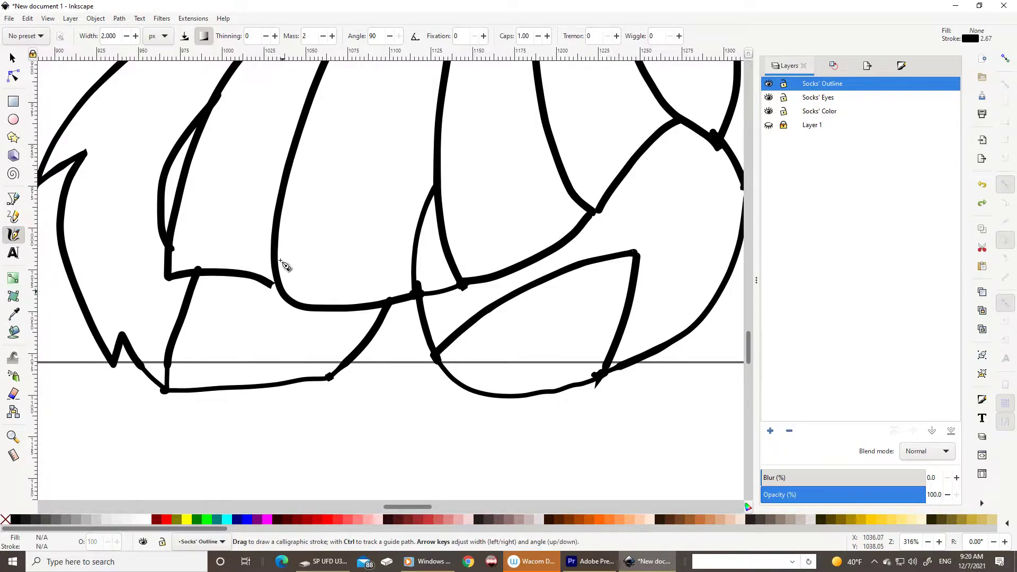
scroll(436, 249, down, 4)
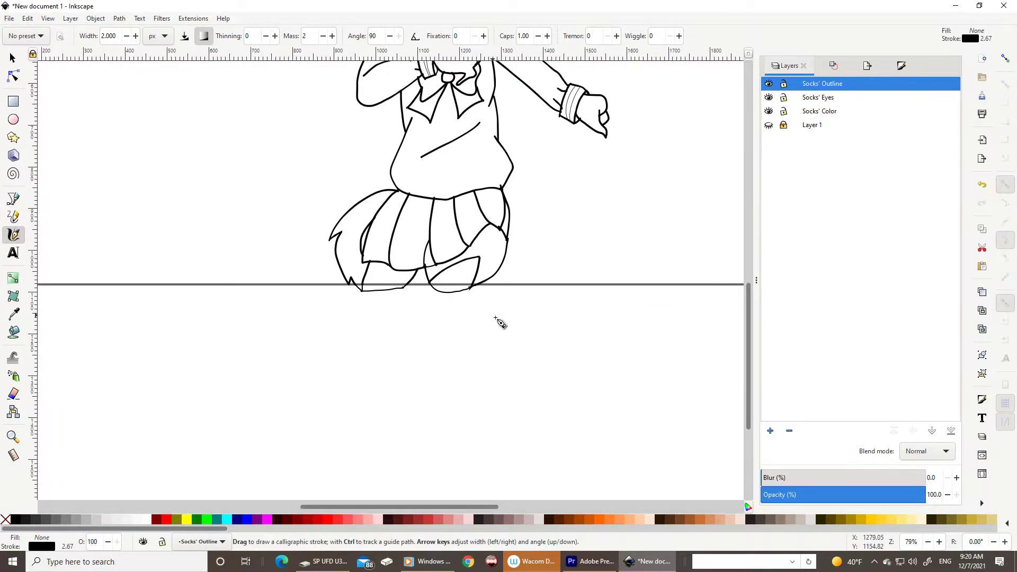
scroll(630, 326, up, 5)
scroll(630, 326, up, 1)
Join the ear line to the head outline, patching the gap, then view the whole figure
key(s)
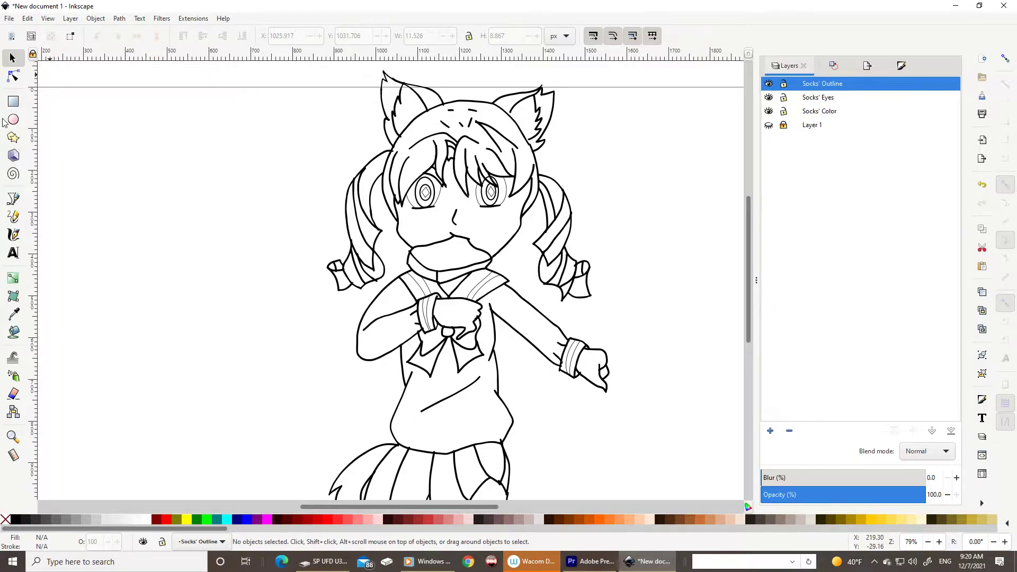
click(13, 235)
scroll(499, 130, up, 4)
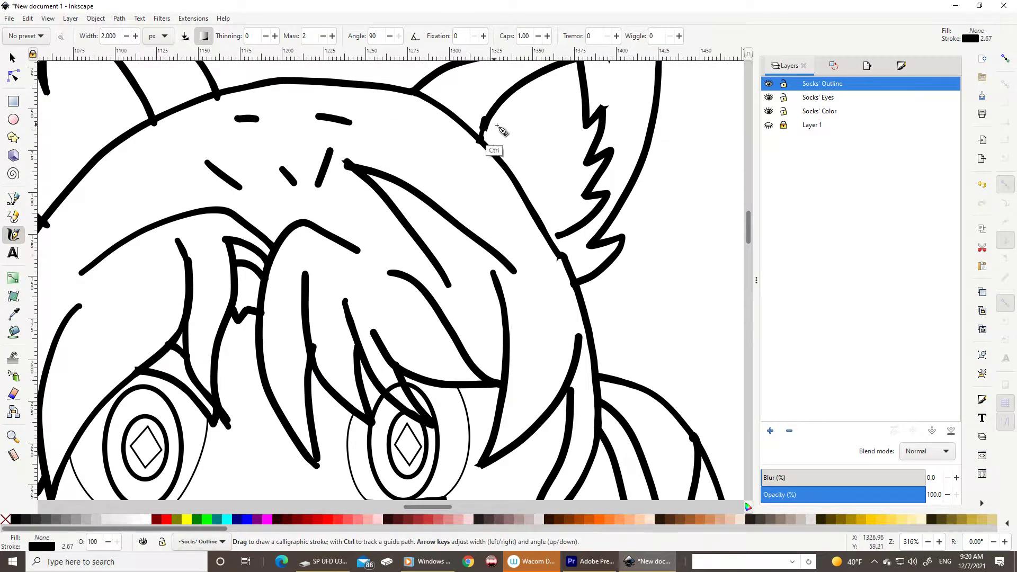
drag(488, 120, 481, 142)
scroll(501, 130, down, 1)
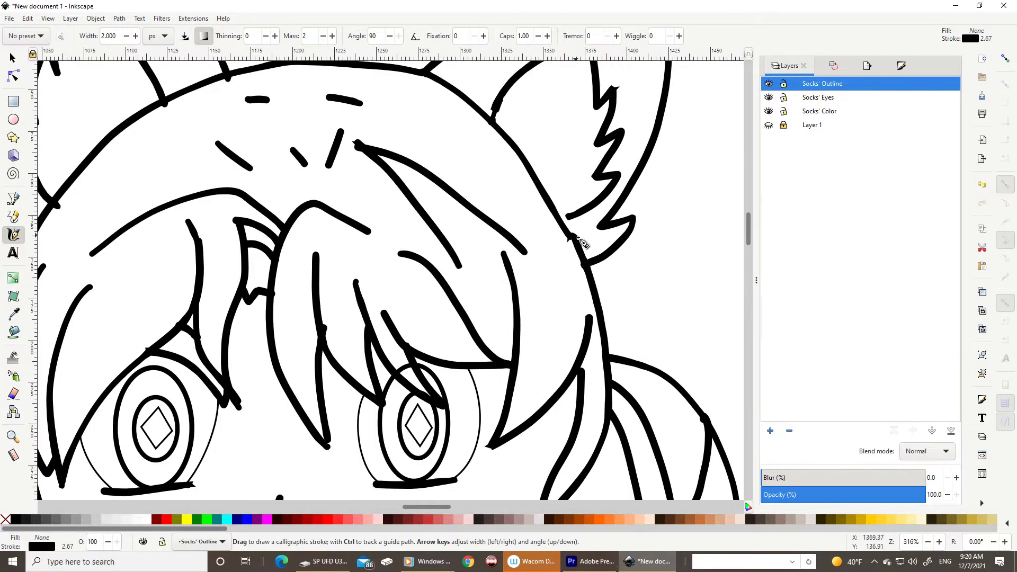
drag(577, 222, 582, 243)
key(minus)
key(minus)
key(minus)
scroll(390, 279, down, 3)
Switch to the Paint Bucket and the layer below, ready to fill the bow knot
key(s)
scroll(413, 451, up, 2)
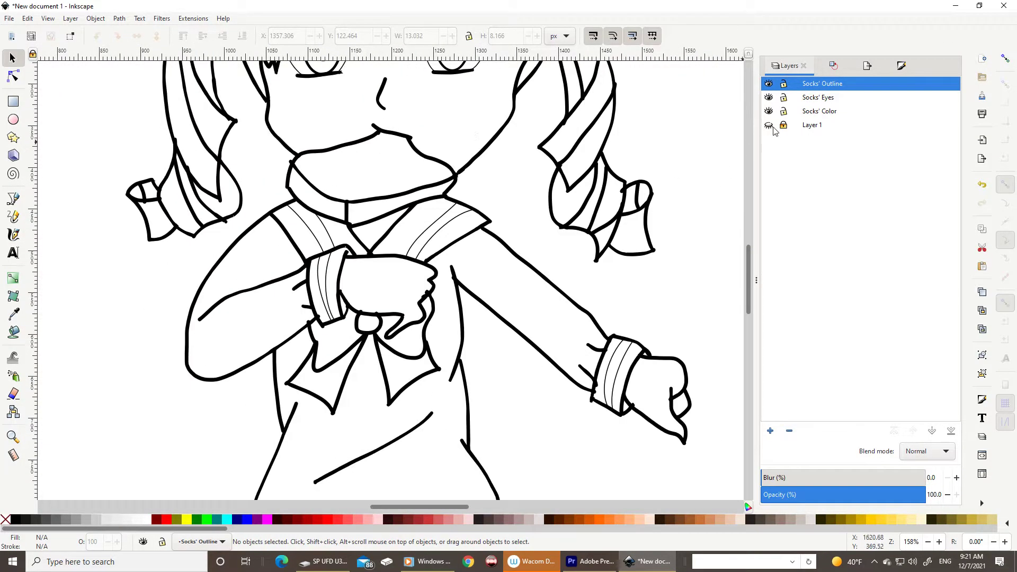
key(u)
key(ctrl+Page_Down)
Fill the bow's knot yellow and its three lobes red
click(369, 323)
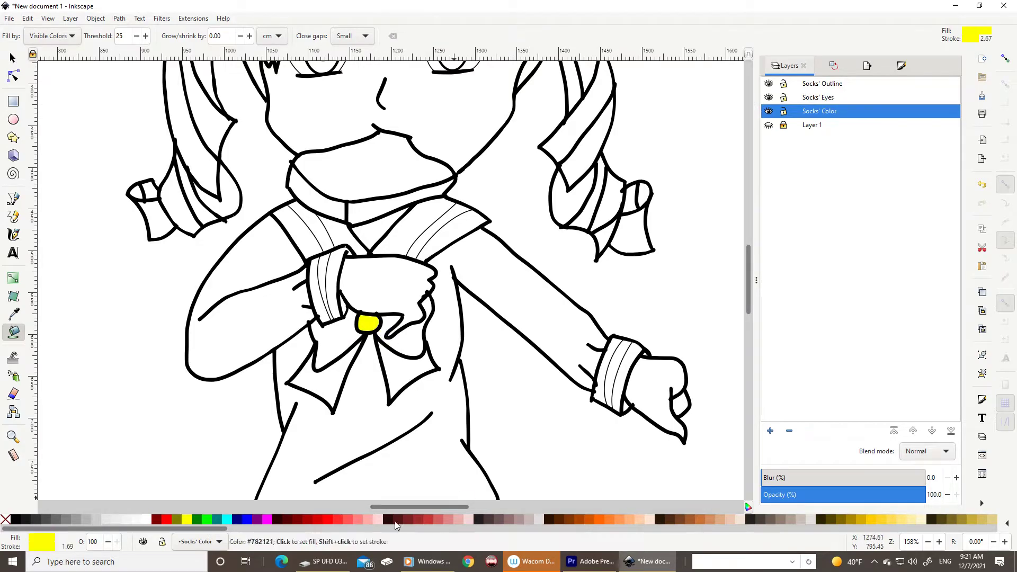
key(s)
key(u)
click(408, 371)
click(333, 382)
click(334, 339)
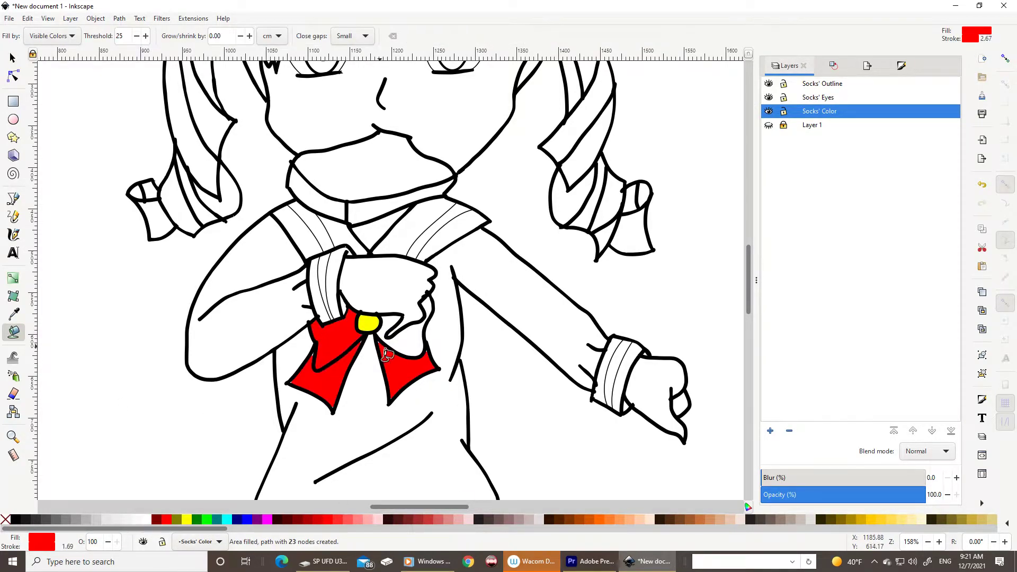
click(409, 334)
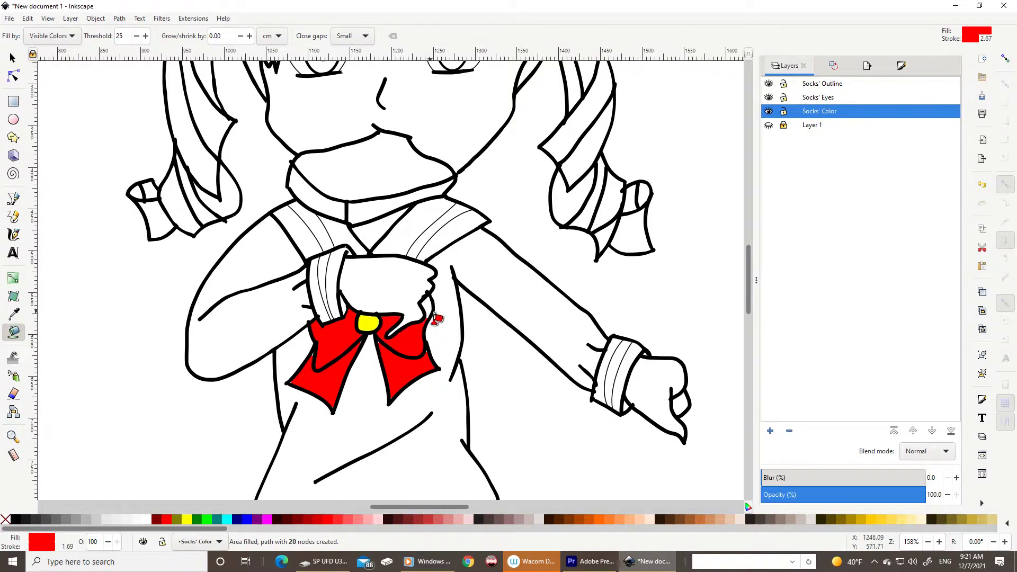
Fill the cuff bands and strips solid blue
click(237, 519)
click(336, 265)
scroll(341, 257, up, 4)
scroll(341, 257, down, 2)
click(205, 249)
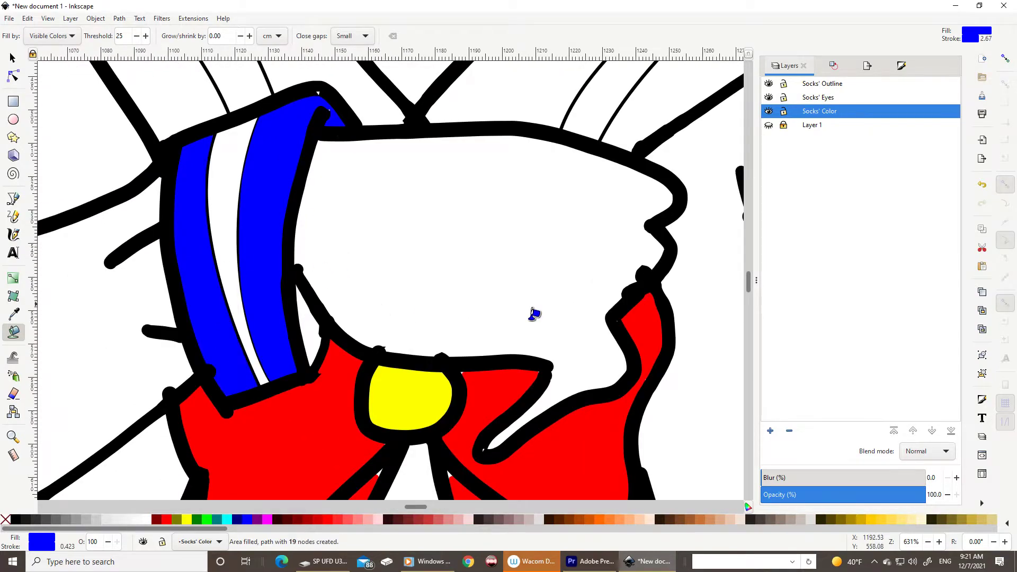
scroll(533, 311, down, 4)
scroll(507, 400, up, 8)
scroll(507, 400, down, 2)
click(429, 316)
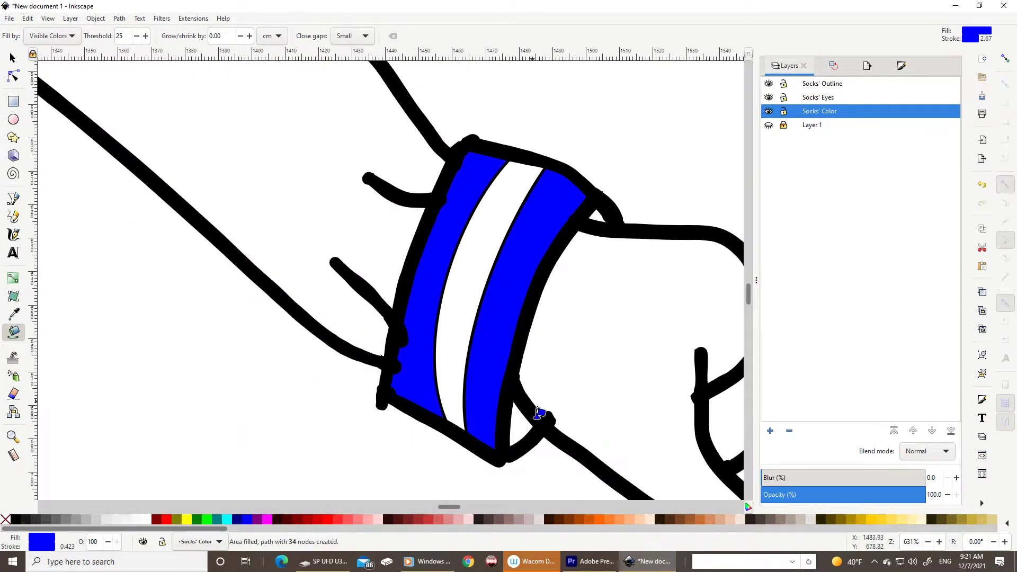
scroll(535, 392, down, 1)
click(462, 297)
scroll(291, 268, down, 3)
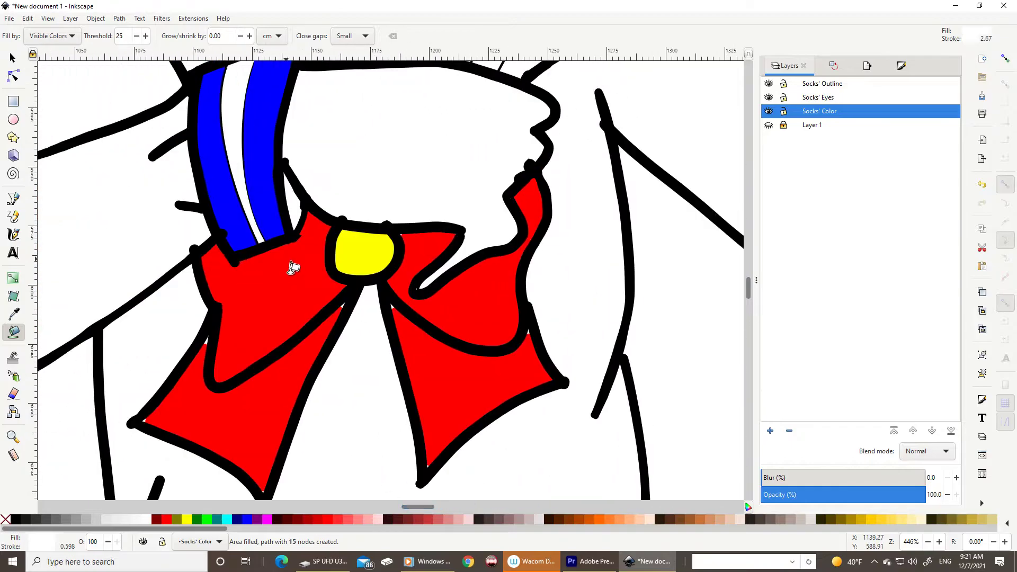
scroll(297, 232, down, 3)
Fill the sailor collar stripes blue
click(472, 199)
scroll(477, 216, up, 2)
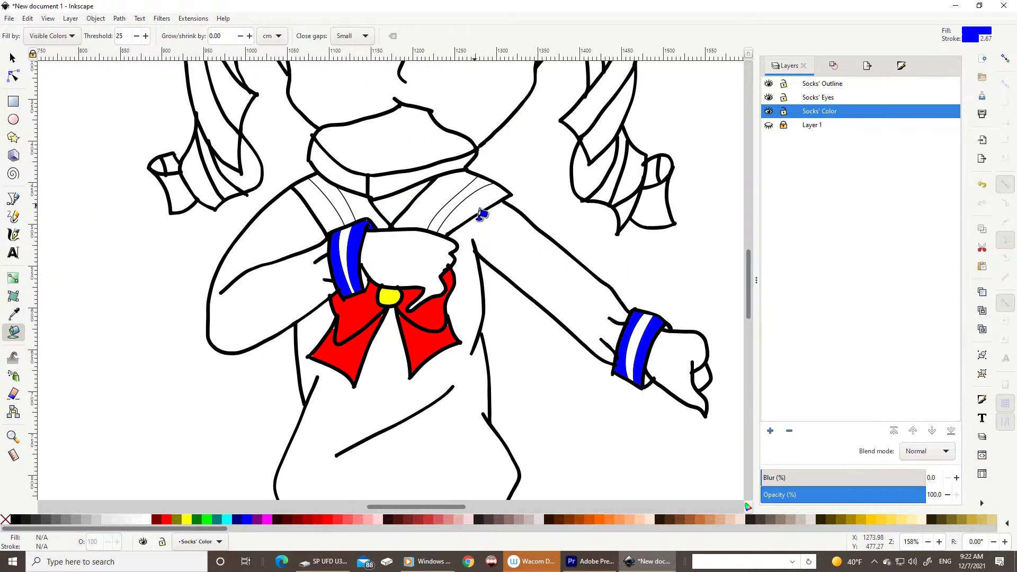
scroll(477, 216, up, 3)
click(330, 175)
scroll(565, 273, down, 4)
scroll(400, 272, up, 4)
click(399, 273)
click(504, 225)
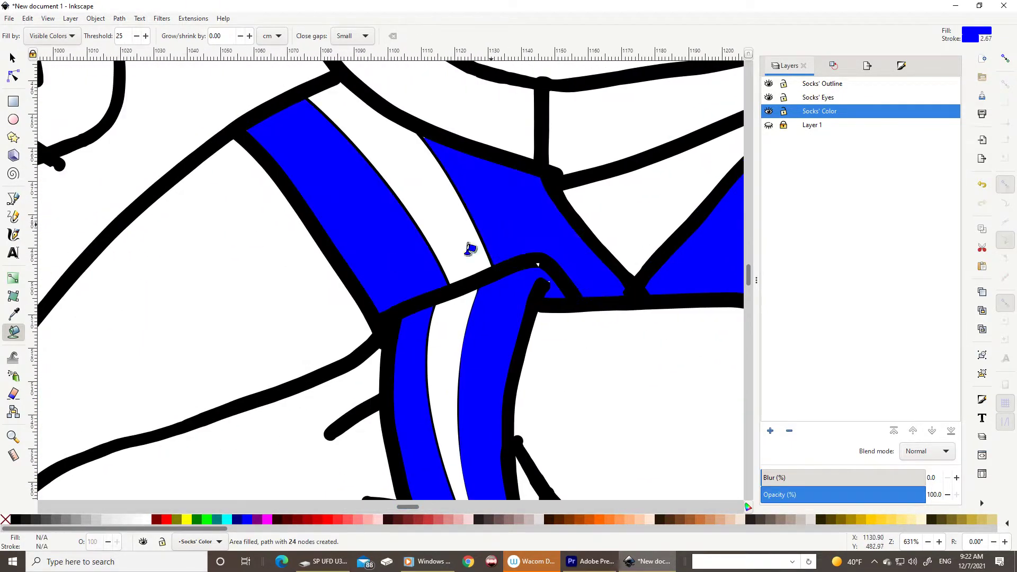
Fill the stripe between the collar's blue bands white, then fill the wrist cuff
click(143, 519)
click(424, 182)
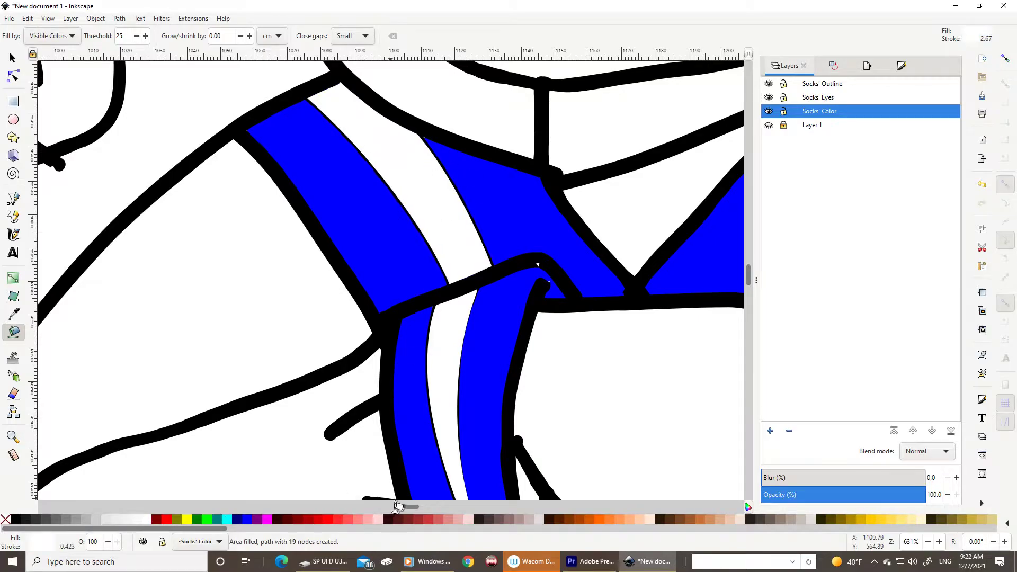
scroll(577, 206, down, 2)
scroll(578, 207, down, 1)
scroll(709, 200, down, 1)
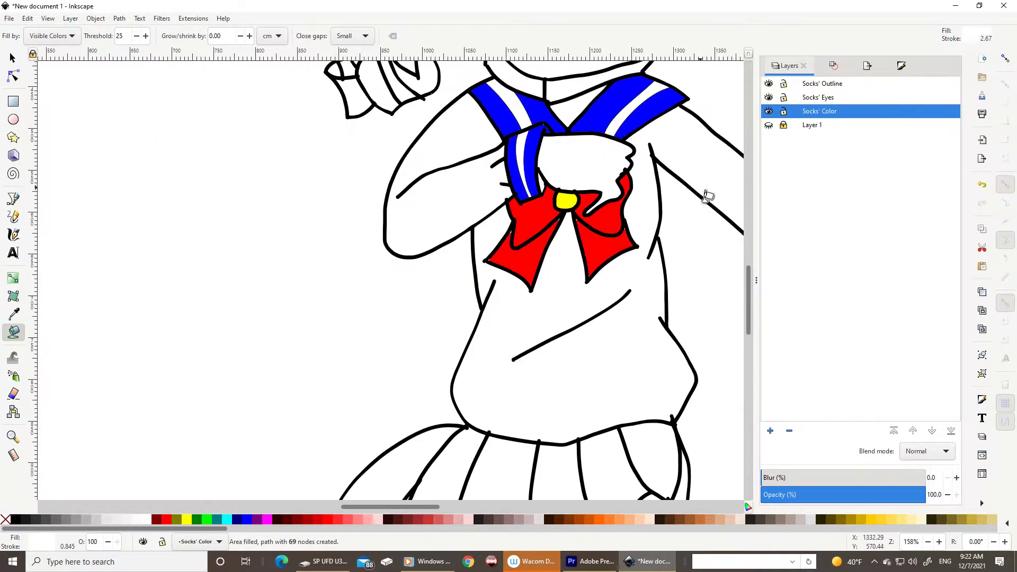
scroll(708, 199, right, 3)
click(676, 249)
scroll(465, 345, right, 1)
Check against the reference photo layer and undo the stray blue fill on the torso
click(769, 125)
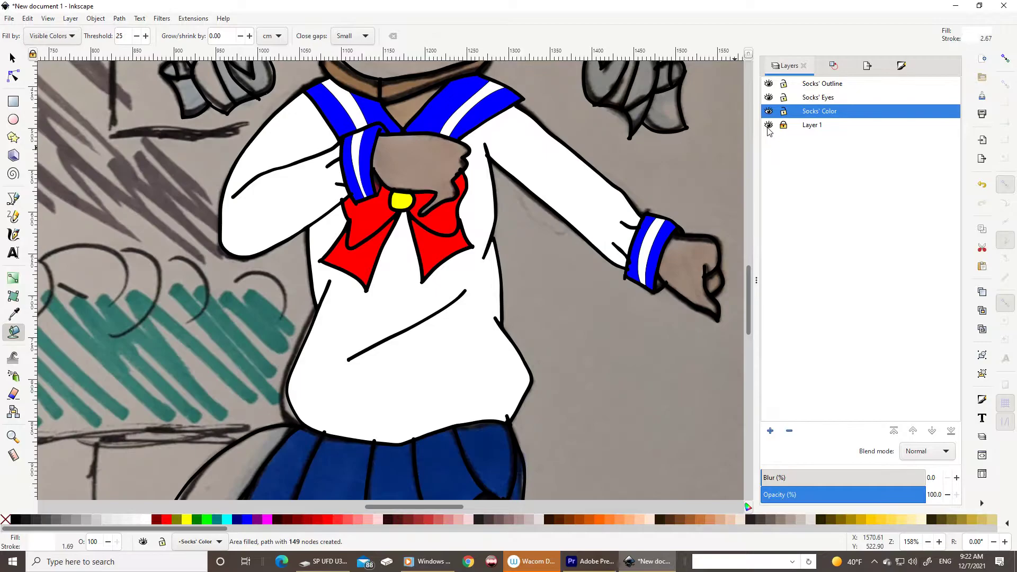
scroll(529, 177, down, 3)
click(769, 125)
key(ctrl+z)
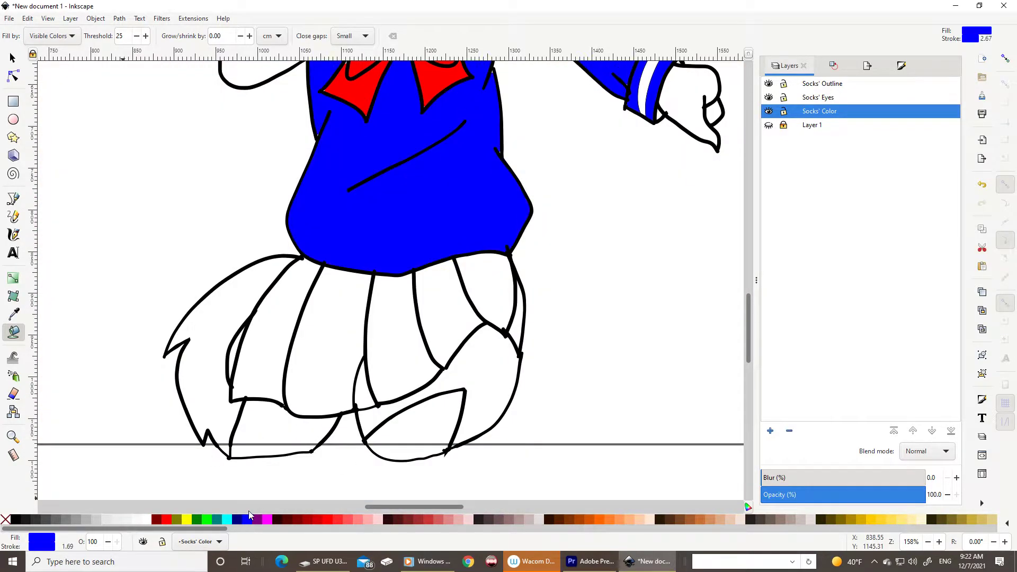
key(ctrl+z)
Fill every pleated skirt panel and the thin sliver beside it blue, returning to the Selector
click(276, 347)
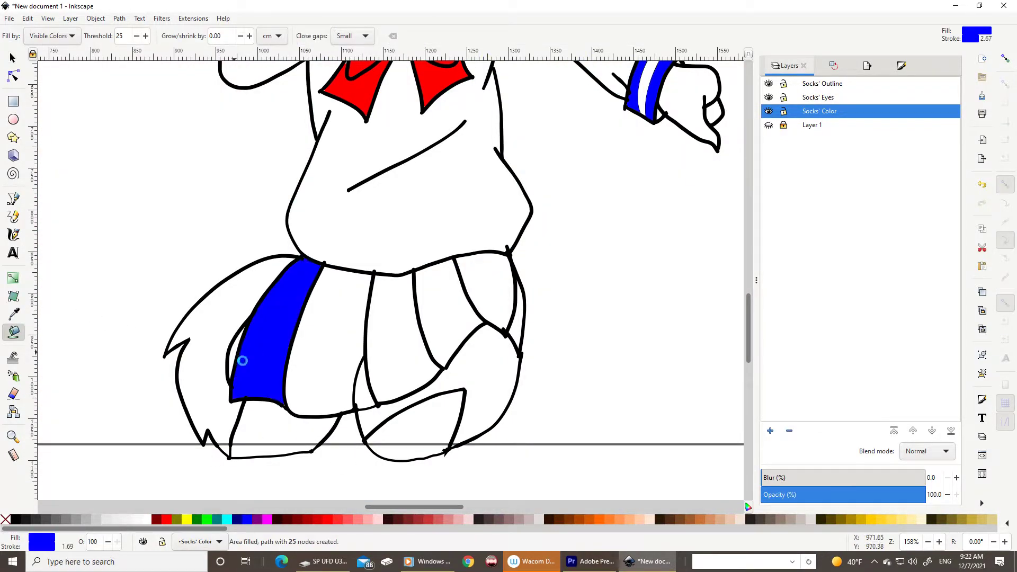
click(239, 357)
scroll(238, 358, up, 4)
scroll(498, 393, down, 4)
click(570, 429)
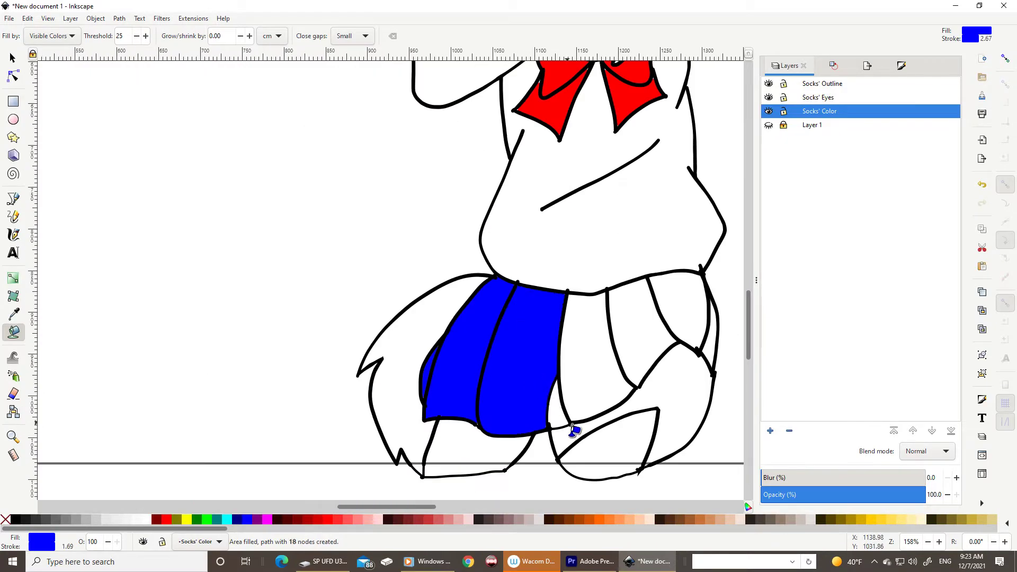
click(626, 292)
scroll(477, 281, right, 5)
click(390, 277)
click(544, 276)
scroll(546, 279, down, 3)
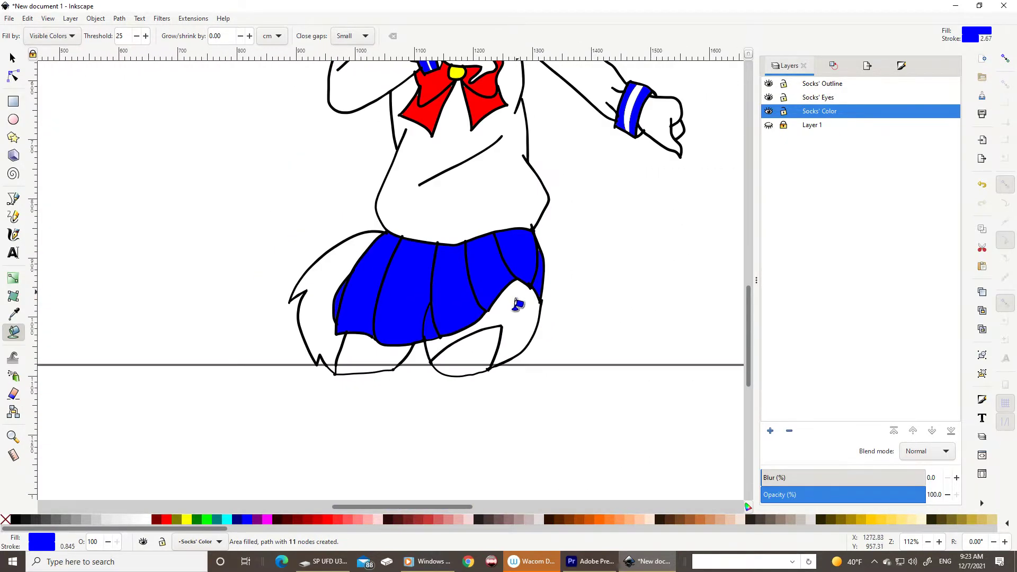
key(s)
scroll(594, 336, up, 3)
scroll(594, 338, up, 5)
Fill the chin light peach and both neck pieces a darker peach
scroll(594, 336, up, 2)
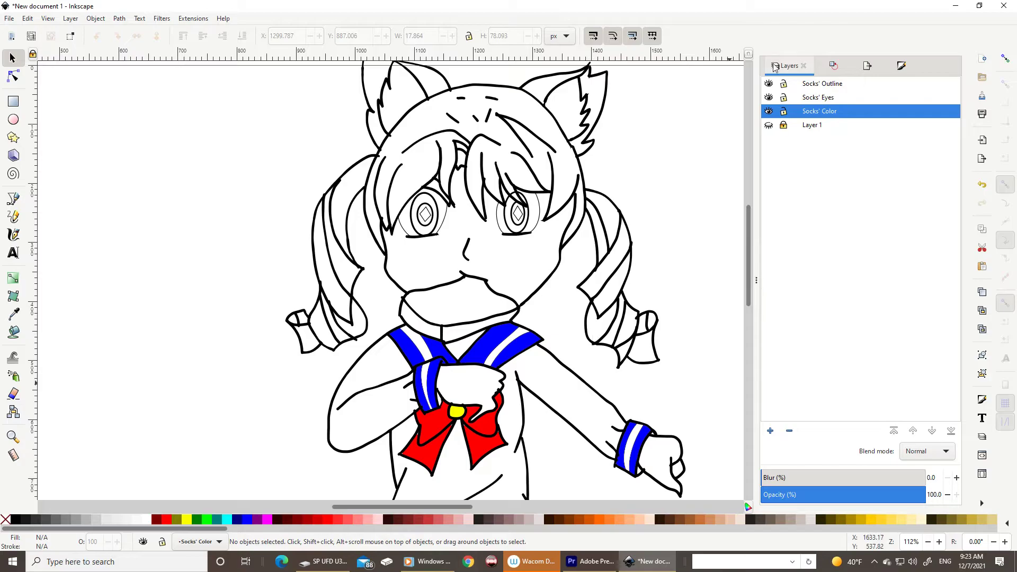
key(u)
click(443, 326)
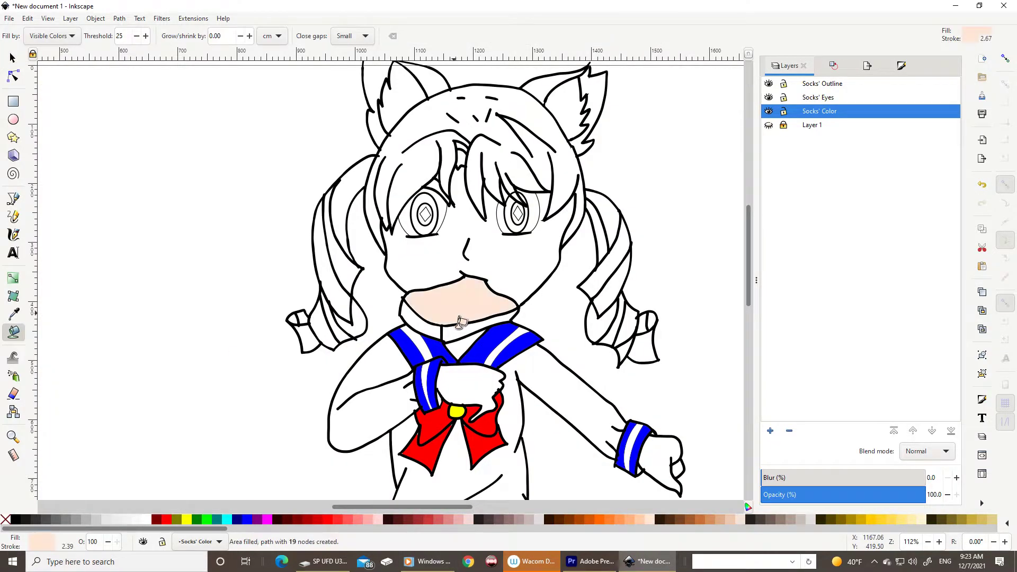
click(424, 323)
key(ctrl+z)
key(ctrl+z)
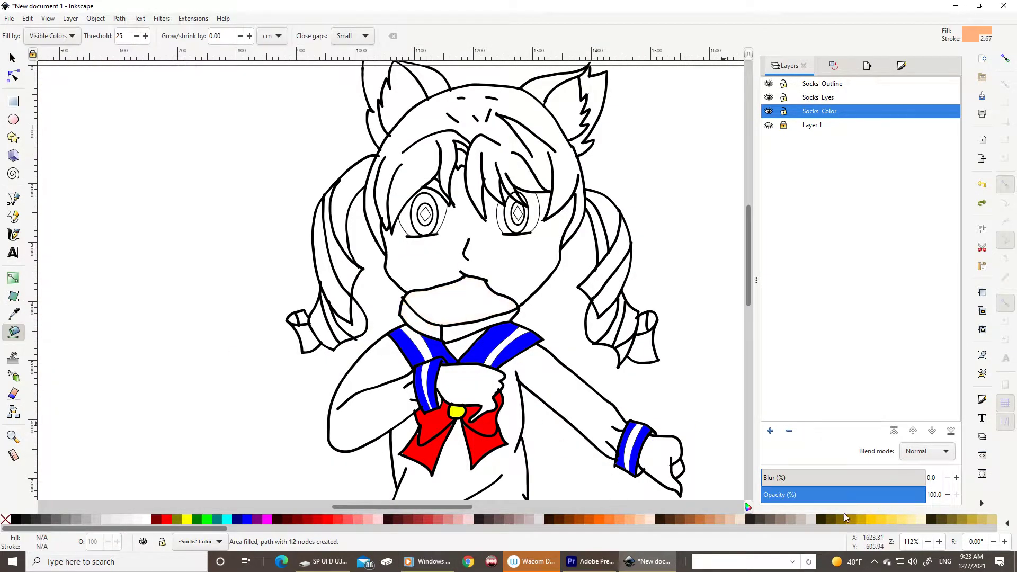
click(464, 312)
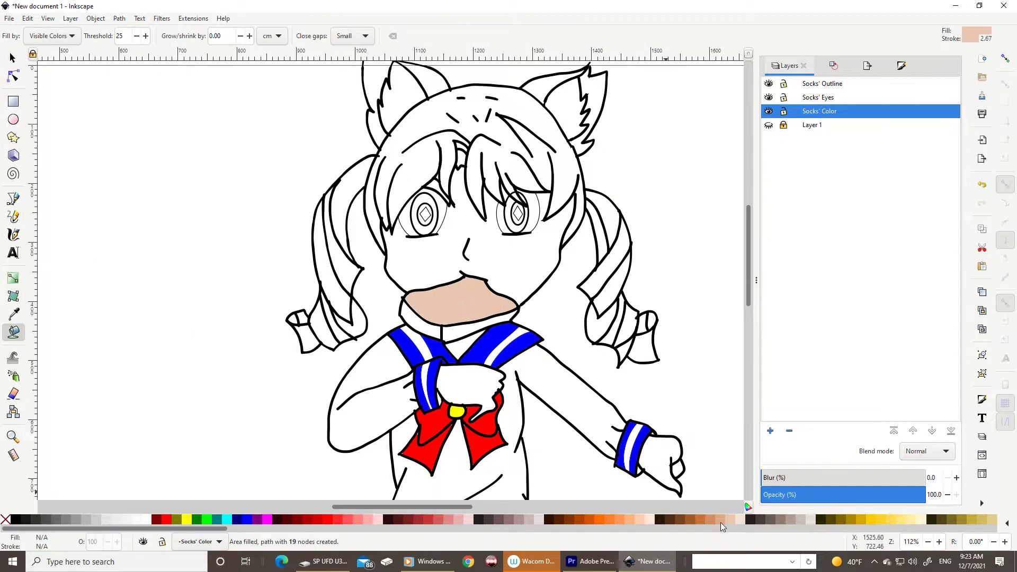
click(720, 519)
click(482, 326)
click(421, 318)
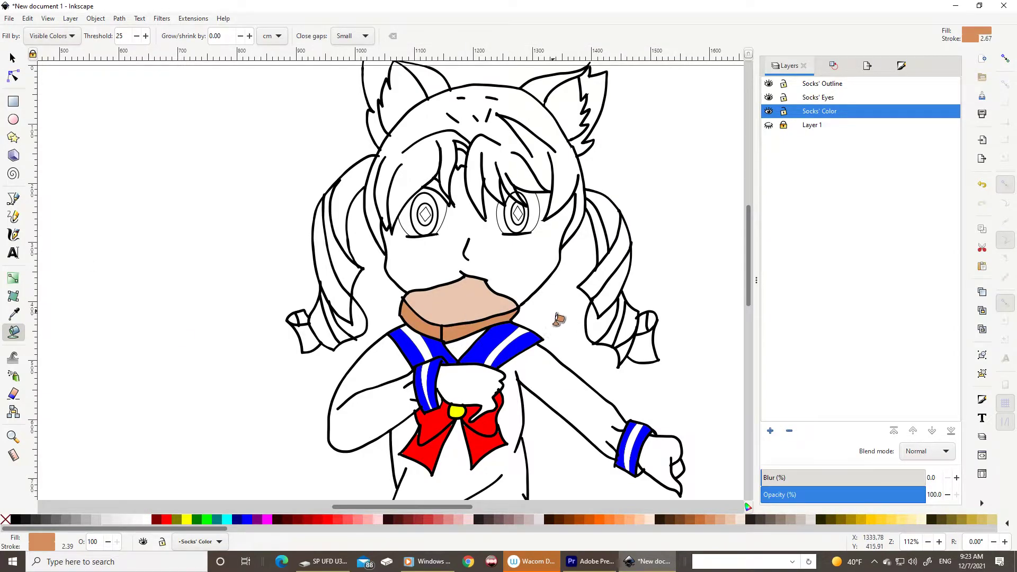
Fill the area above the left eye black and another area white, checking the reference layer
click(14, 519)
scroll(443, 188, up, 3)
click(443, 188)
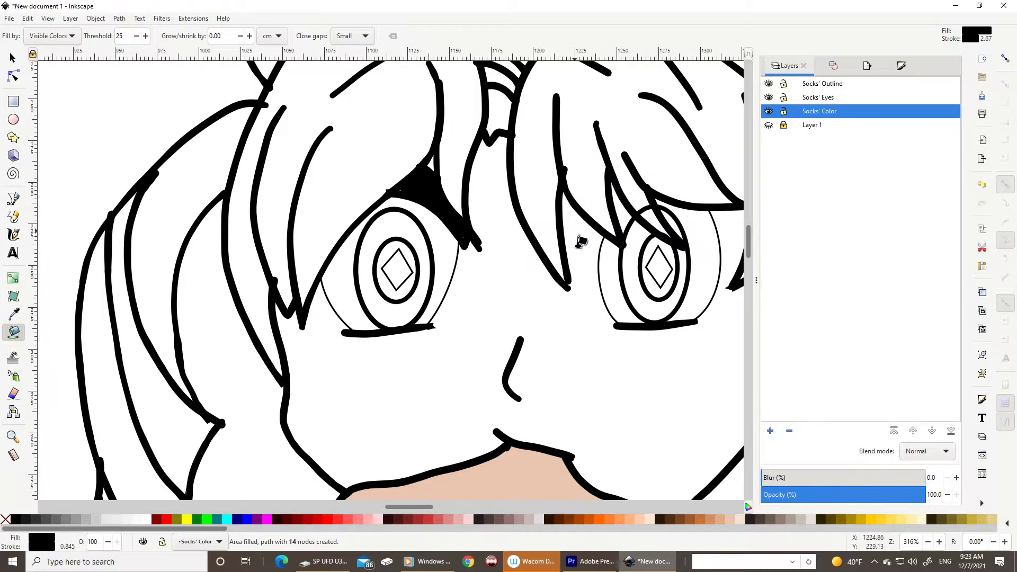
click(349, 291)
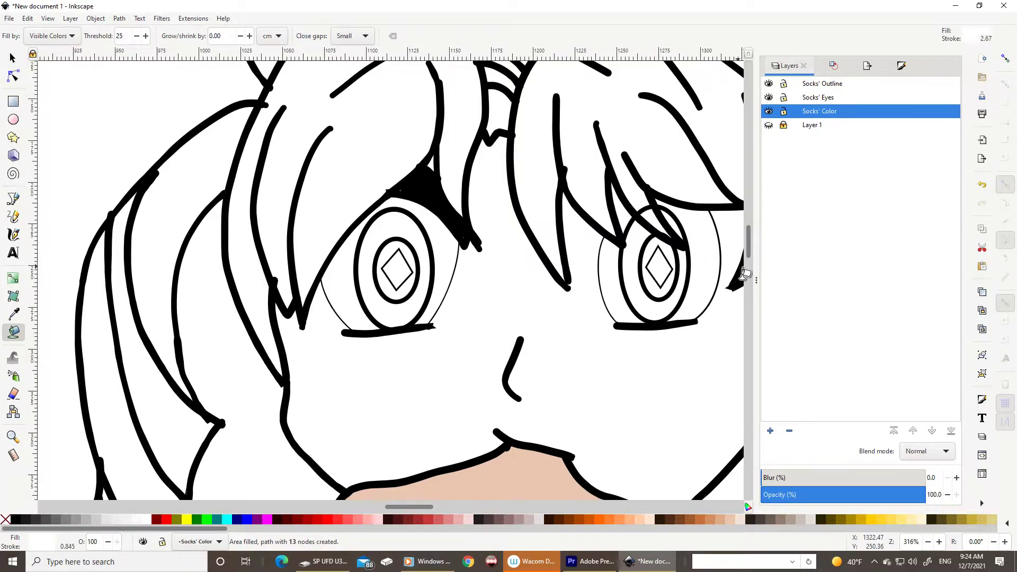
key(s)
click(769, 125)
click(769, 125)
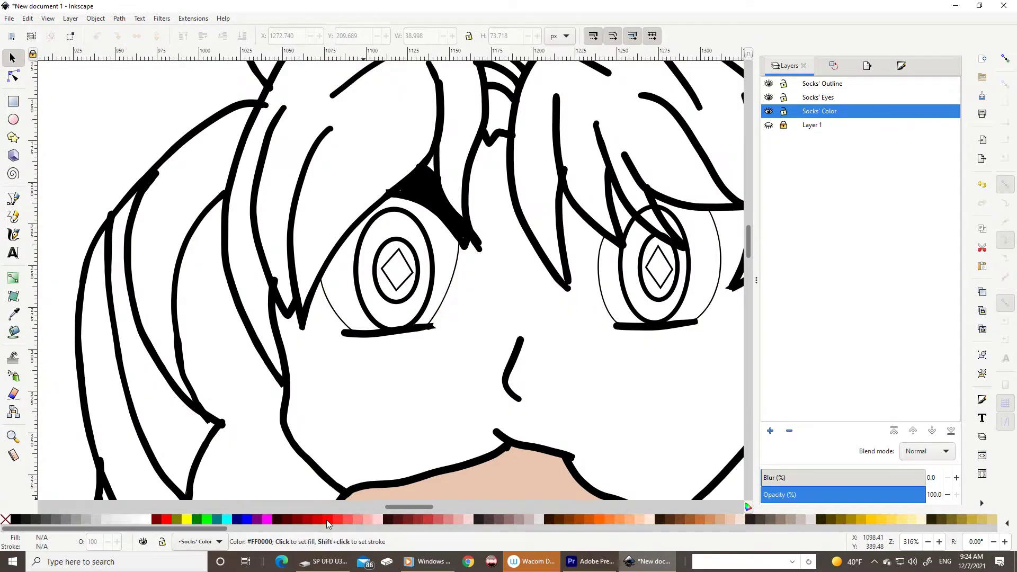
key(u)
Fill both irises red, their inner rings dark red, and the diamond pupil black
click(385, 244)
click(640, 247)
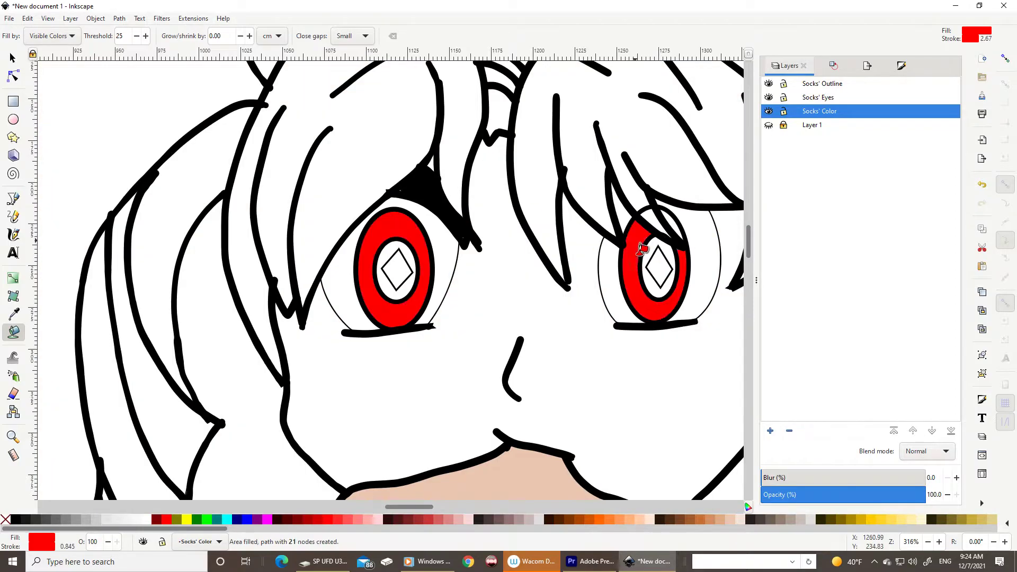
click(392, 519)
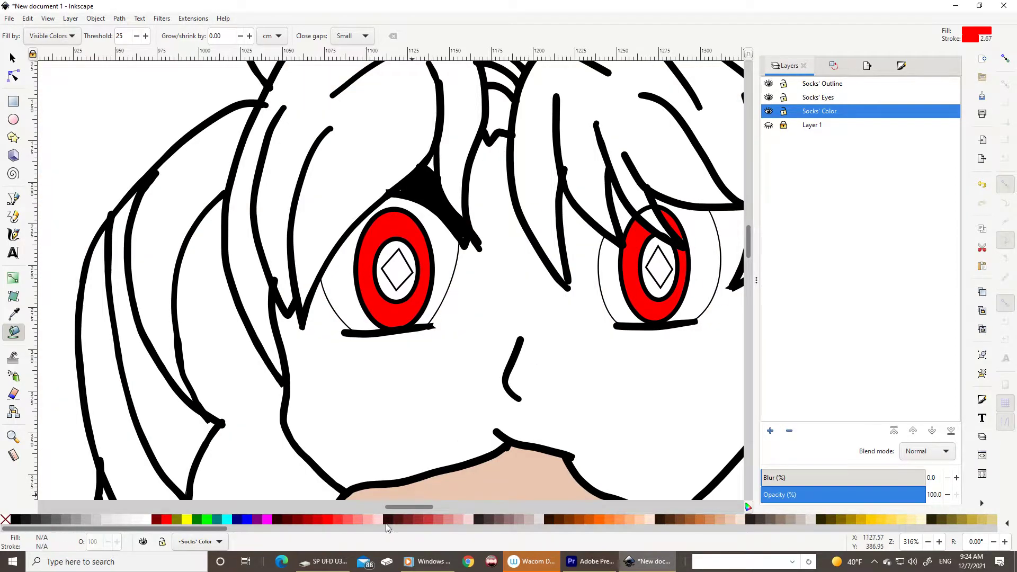
click(392, 293)
click(657, 294)
click(16, 519)
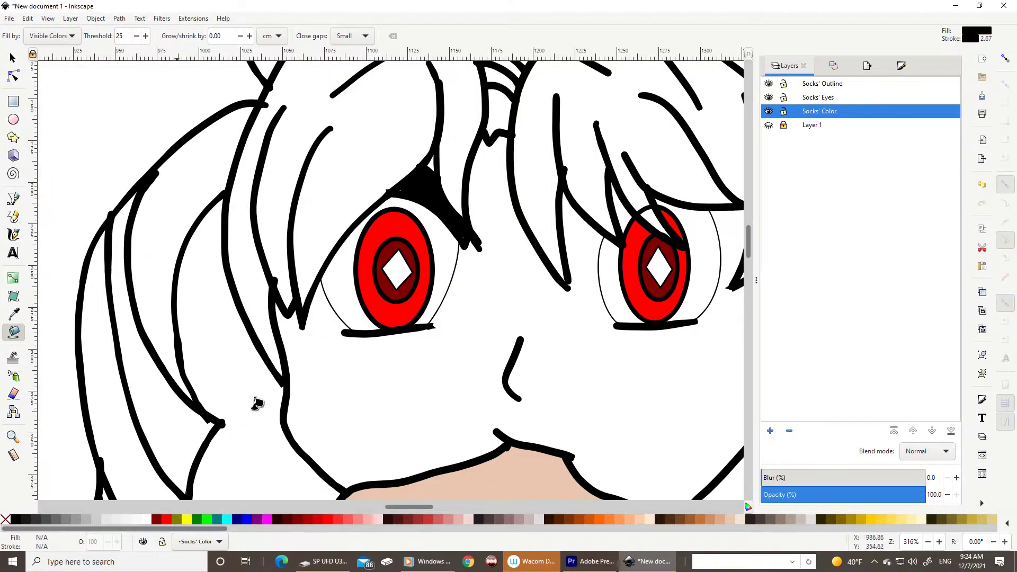
click(398, 270)
click(769, 125)
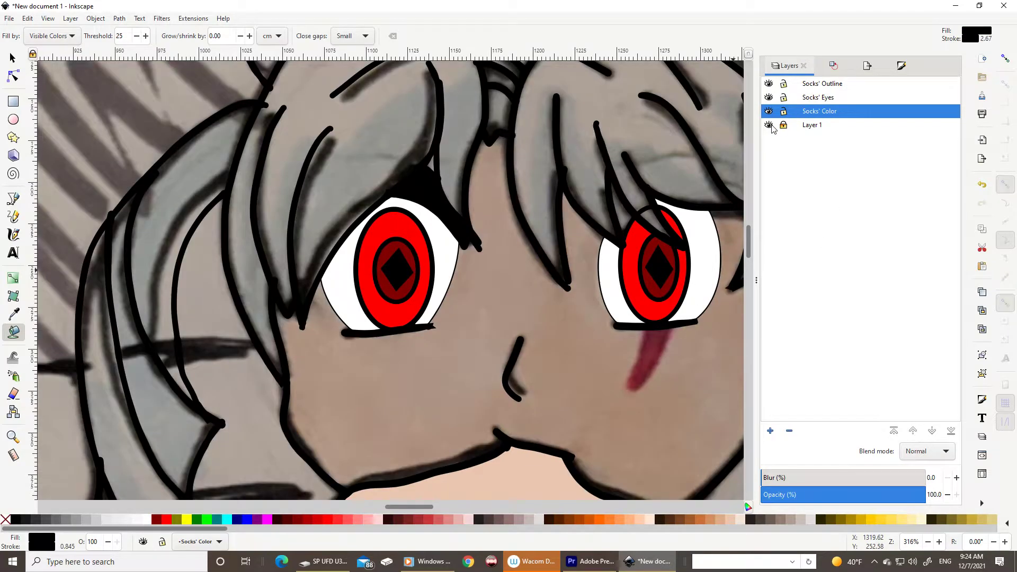
click(769, 126)
Draw a closed pink teardrop streak below the right eye with the Pencil
key(p)
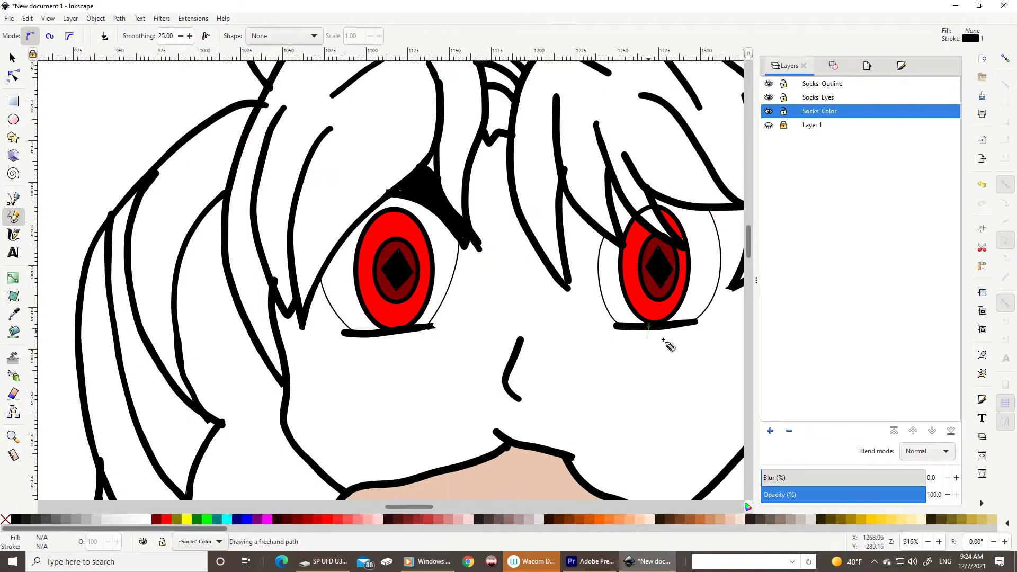
drag(653, 329, 634, 378)
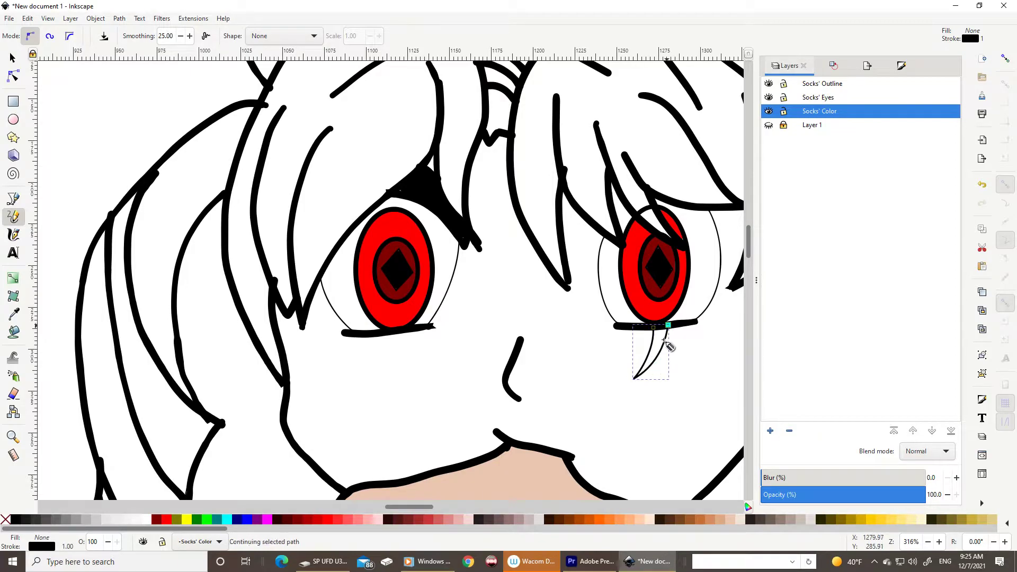
drag(664, 340, 665, 343)
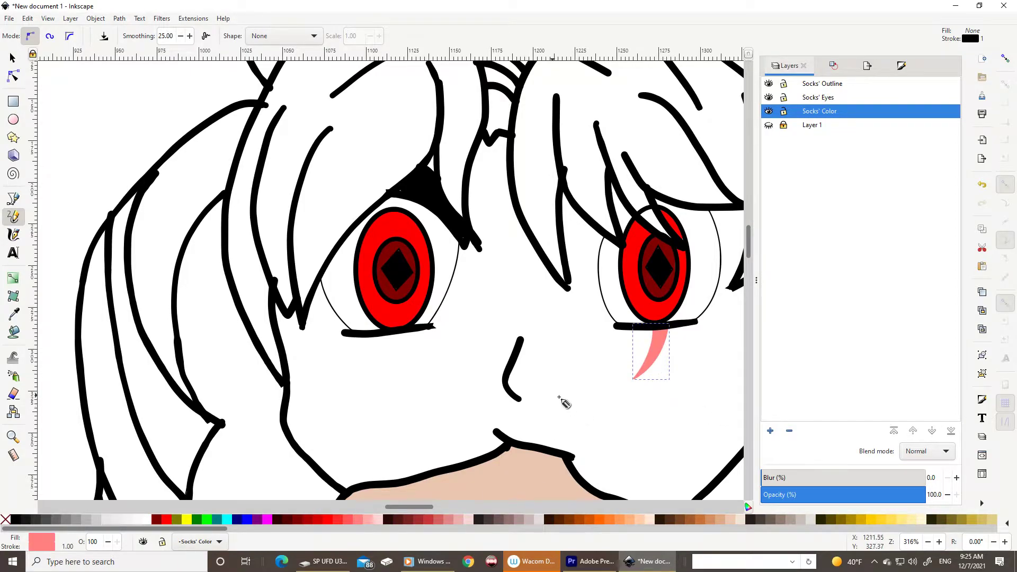
scroll(607, 381, down, 2)
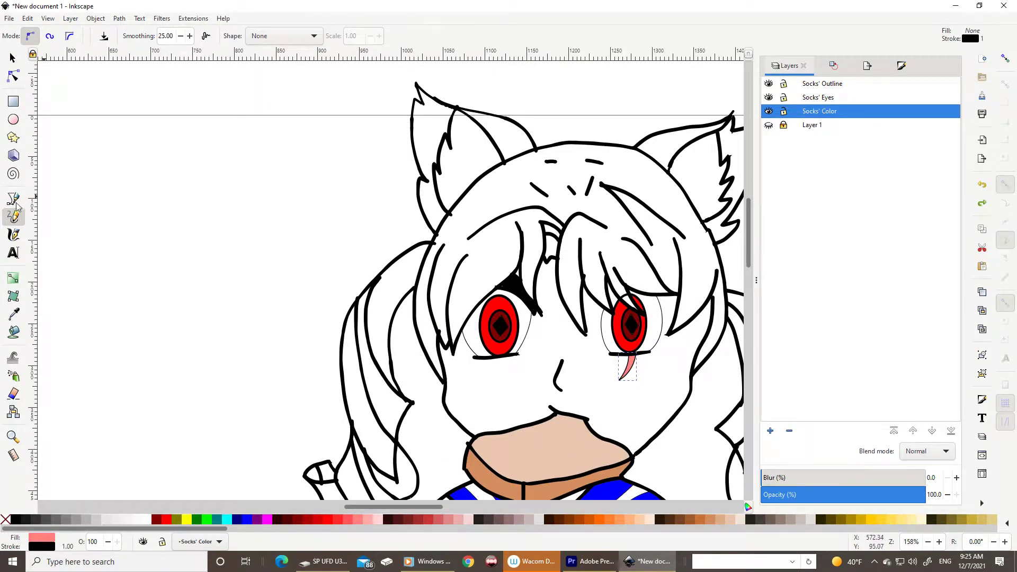
Add a short black calligraphic stroke beside the right eye on Socks' Outline, then return to Socks' Color
click(13, 235)
click(822, 83)
scroll(595, 302, up, 3)
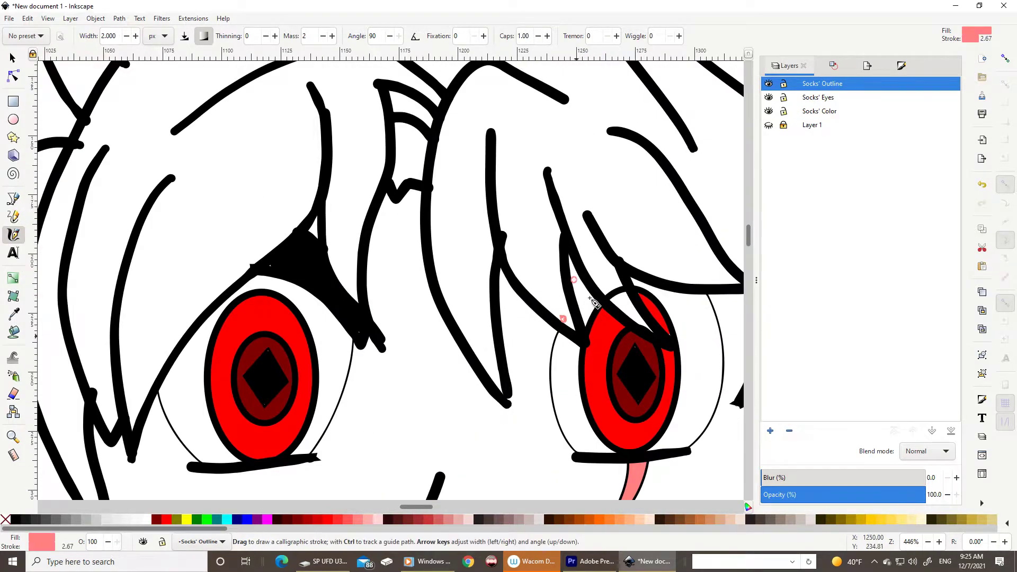
click(18, 521)
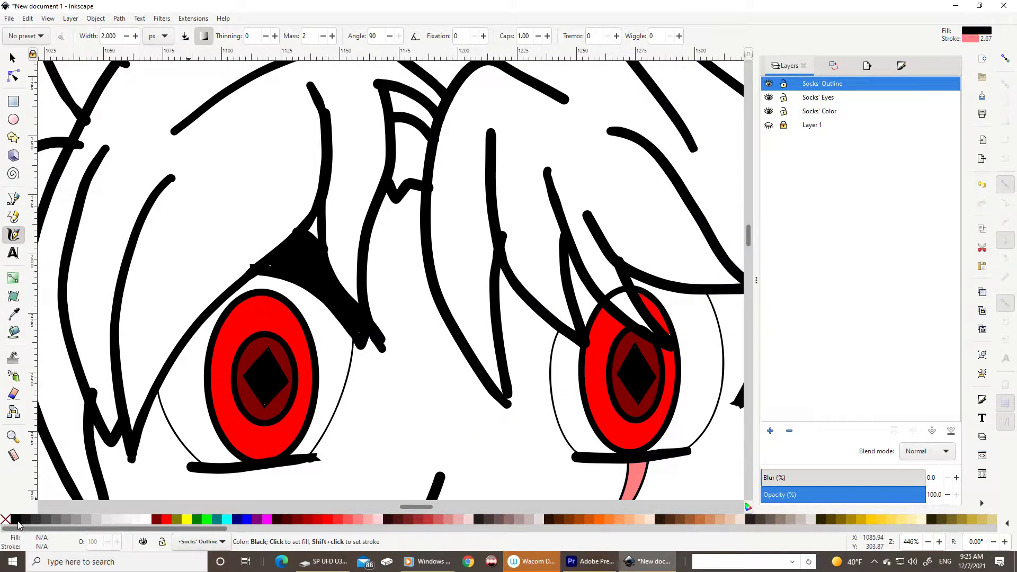
drag(576, 302, 593, 288)
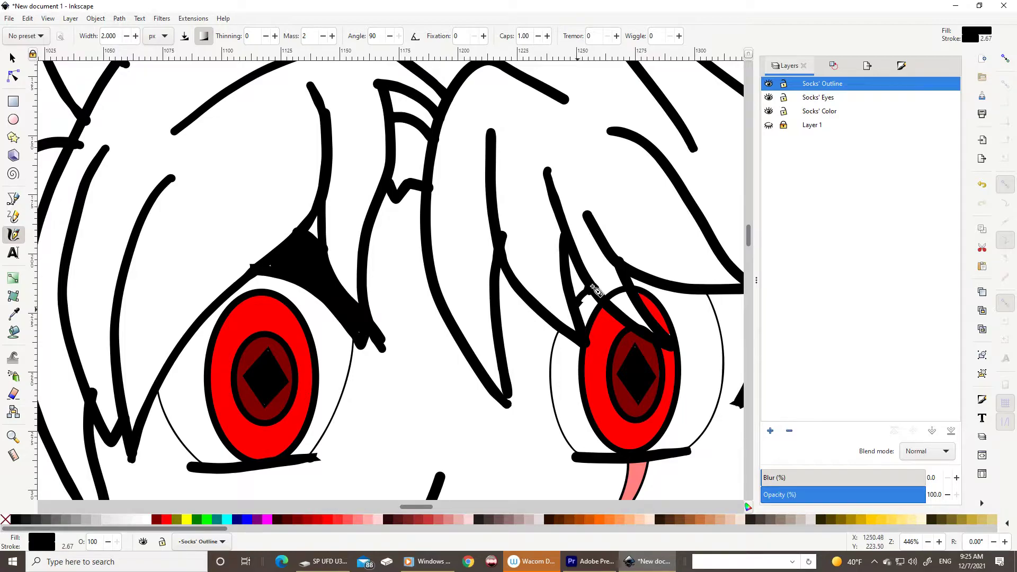
click(833, 116)
key(u)
ctrl+scroll(635, 307, down, 2)
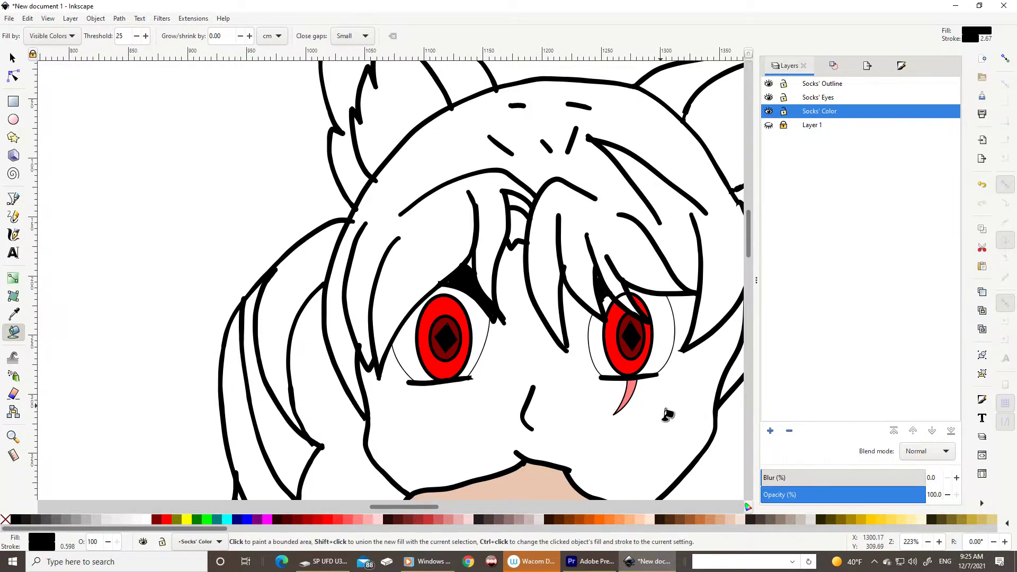
Fill a strand of the left pigtail white and compare against the reference layer
ctrl+scroll(667, 415, down, 2)
scroll(193, 387, down, 2)
click(193, 386)
ctrl+scroll(474, 345, up, 3)
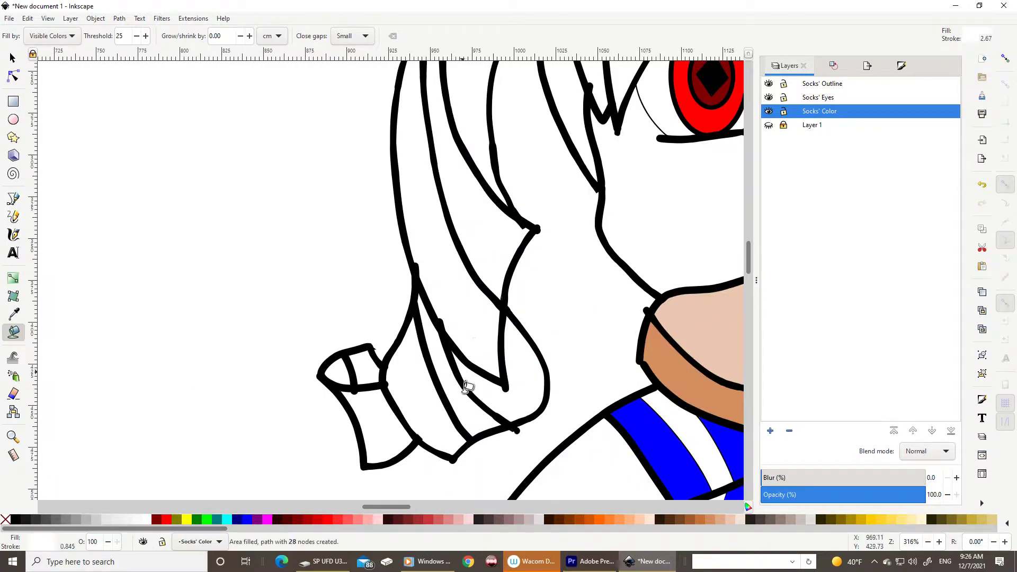
scroll(570, 285, up, 5)
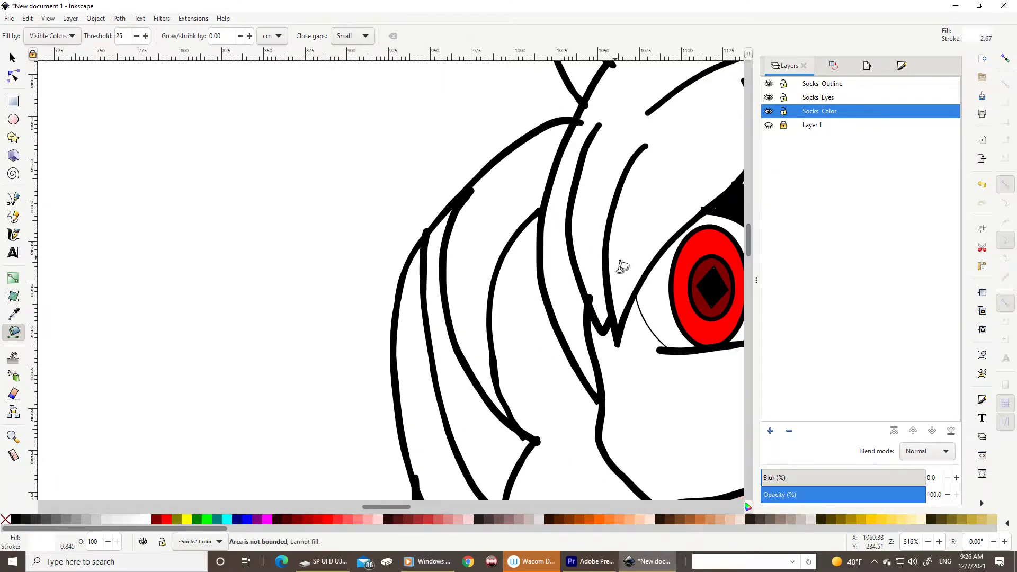
key(5)
click(769, 125)
click(769, 125)
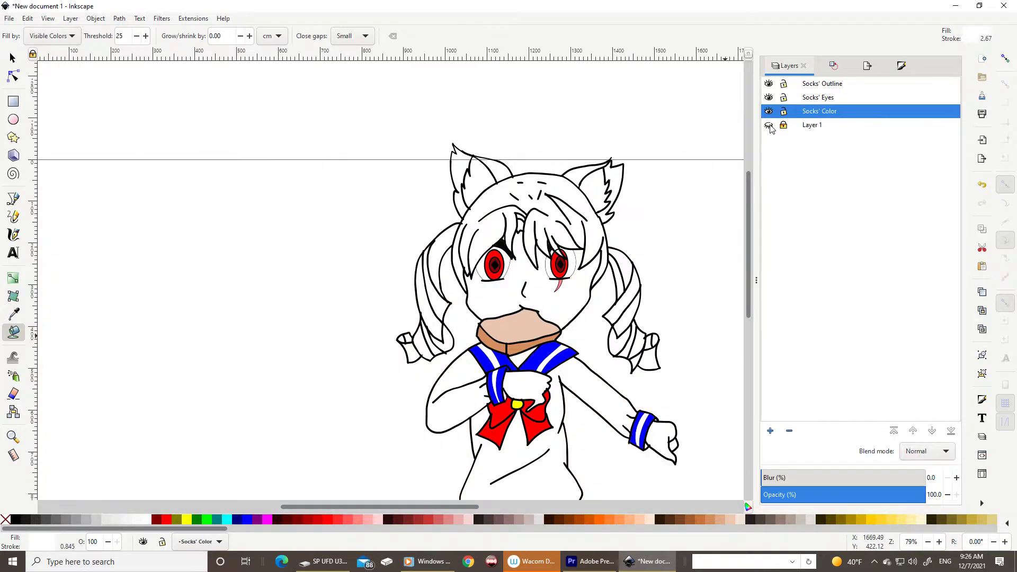
Fill the remaining hair white, verify coverage over the reference, and undo the stray pink face fill
ctrl+scroll(600, 236, up, 2)
scroll(600, 236, right, 1)
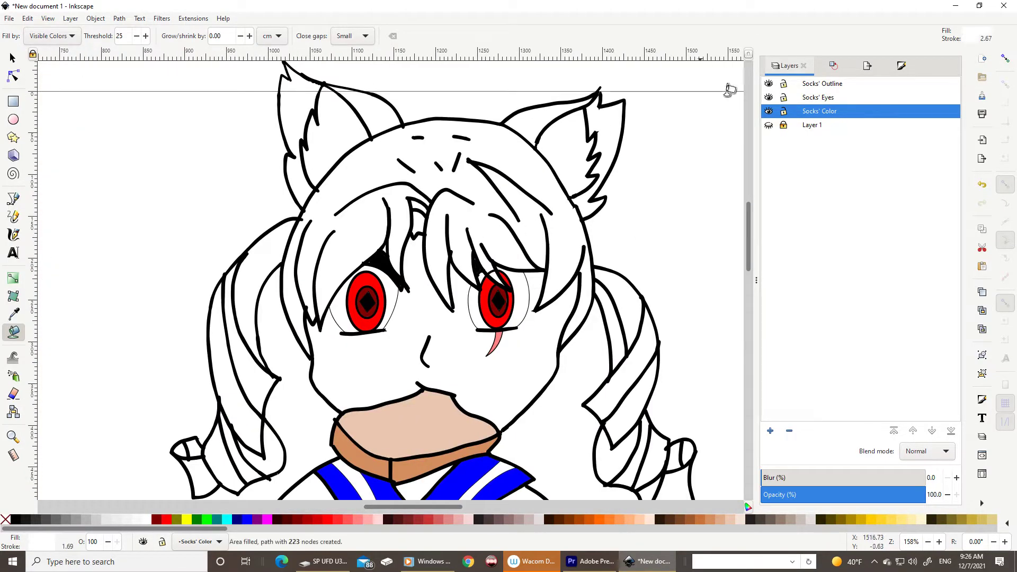
click(769, 125)
scroll(642, 410, down, 4)
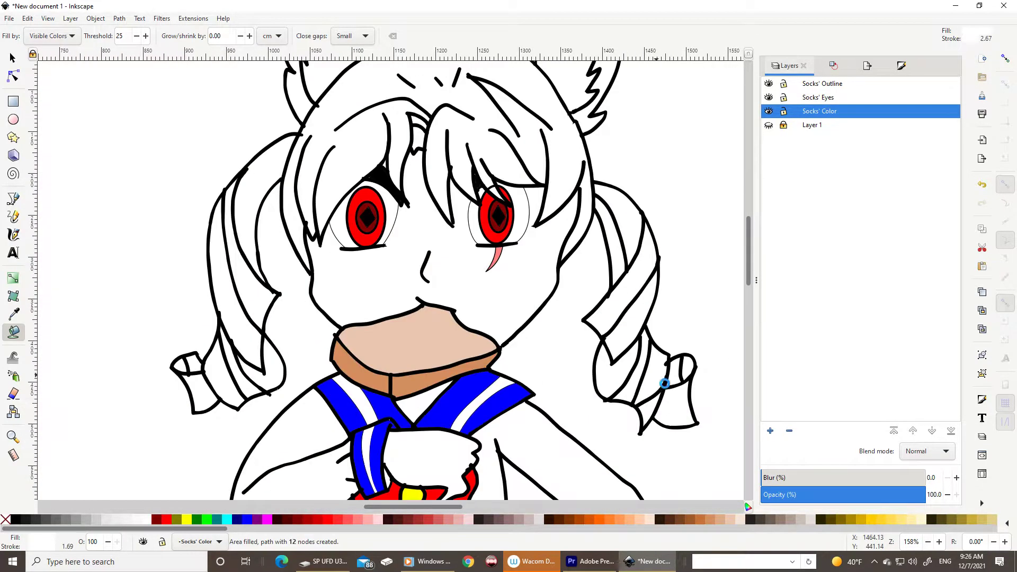
scroll(599, 204, up, 4)
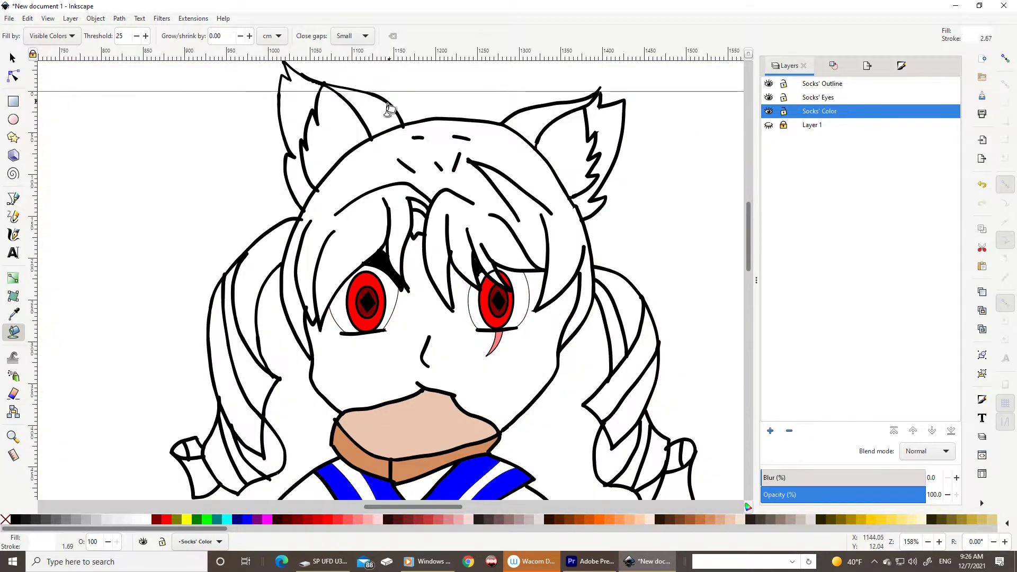
click(769, 125)
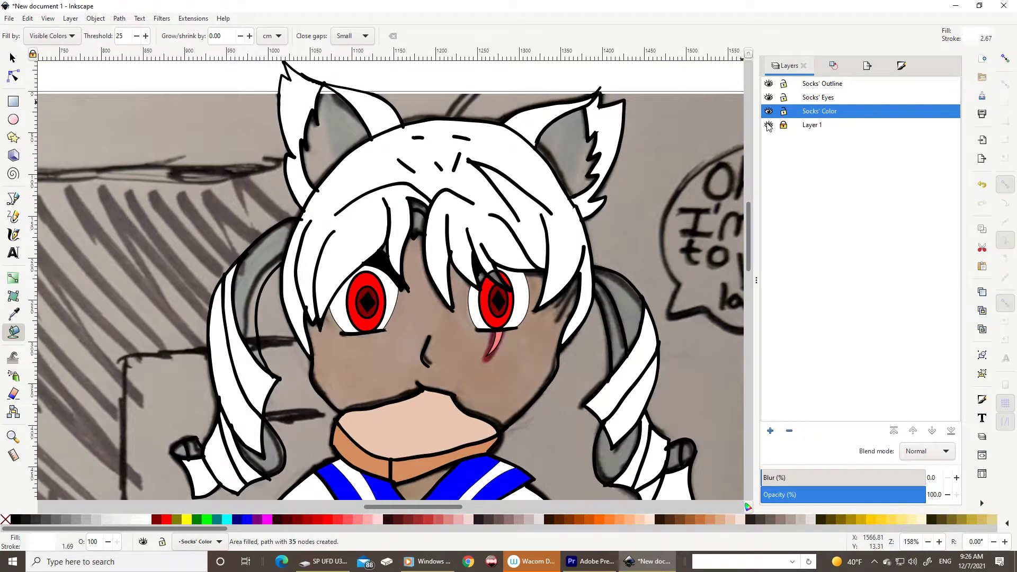
click(769, 125)
scroll(640, 164, down, 6)
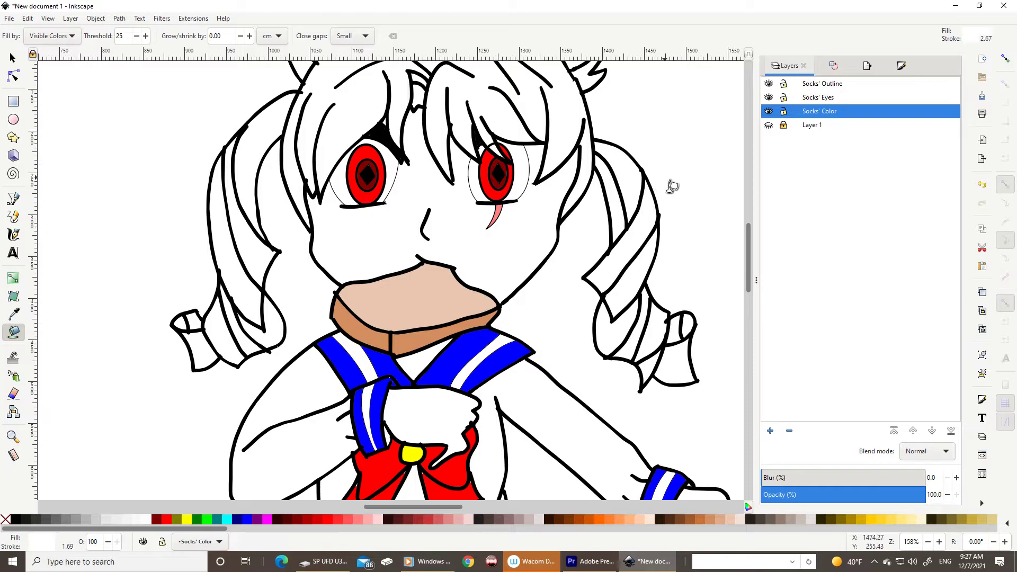
click(506, 270)
key(ctrl+z)
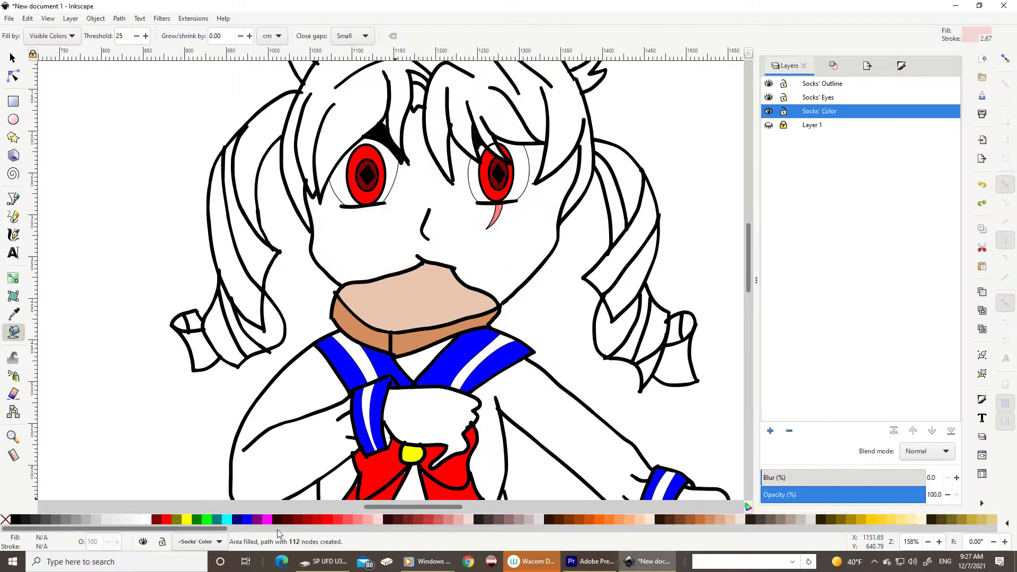
click(9, 18)
Open Socks & Sandals Outro Card.svg, sample its skin tone #ffe6d5, and return to New document 1
click(27, 57)
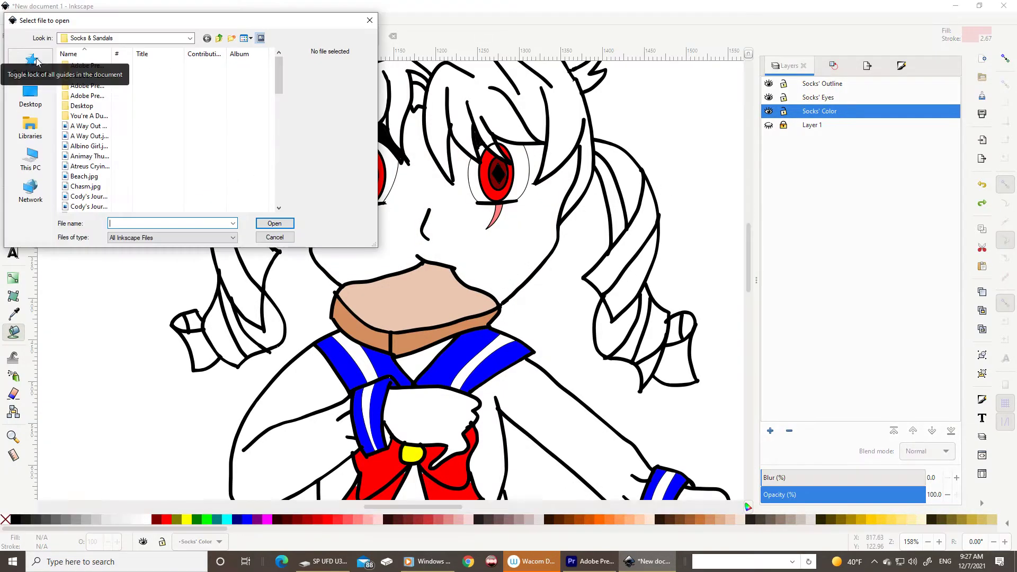
scroll(127, 157, down, 2)
scroll(127, 158, down, 3)
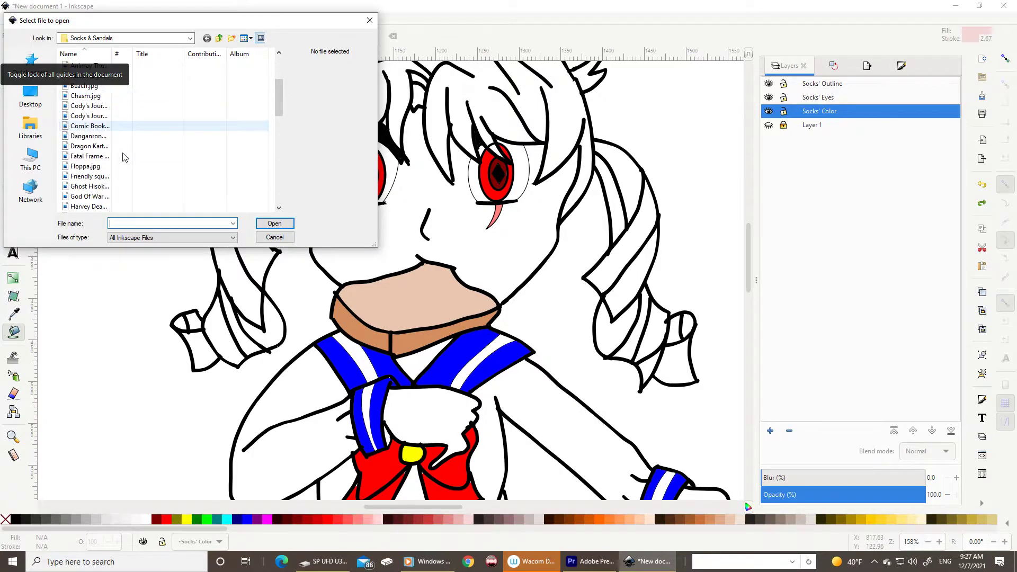
scroll(127, 157, down, 3)
scroll(127, 157, down, 2)
click(114, 166)
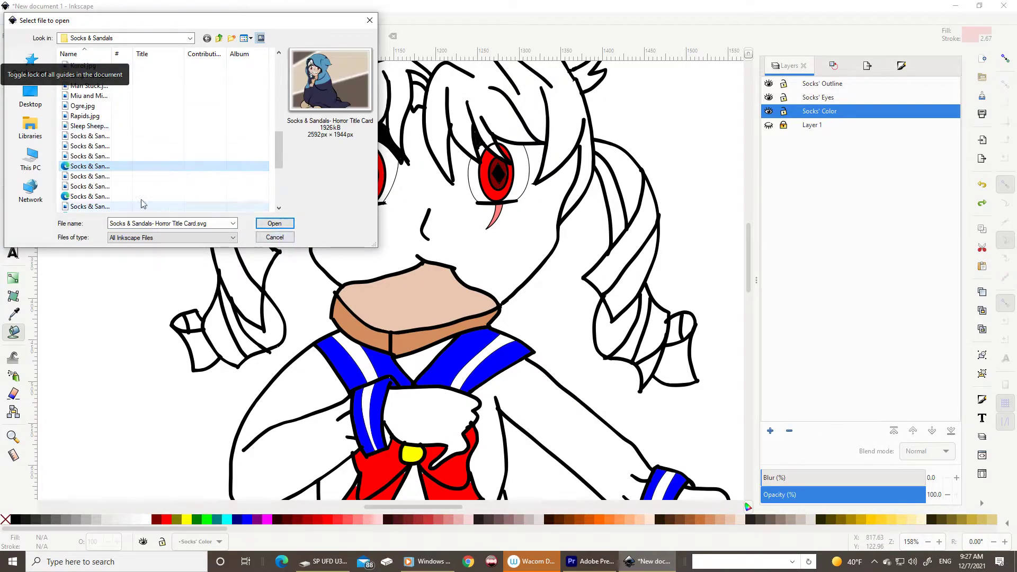
scroll(106, 180, down, 1)
click(104, 197)
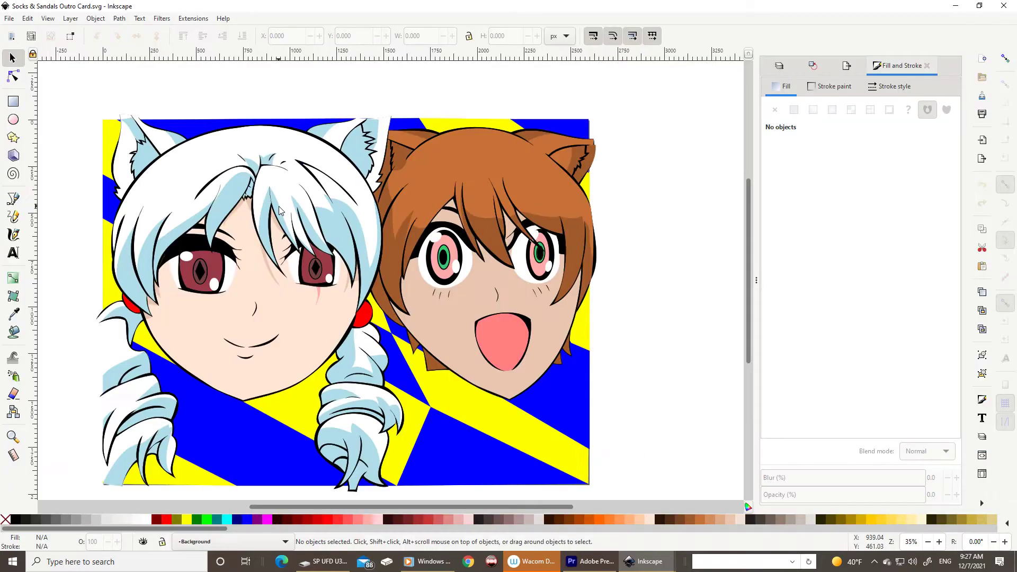
key(d)
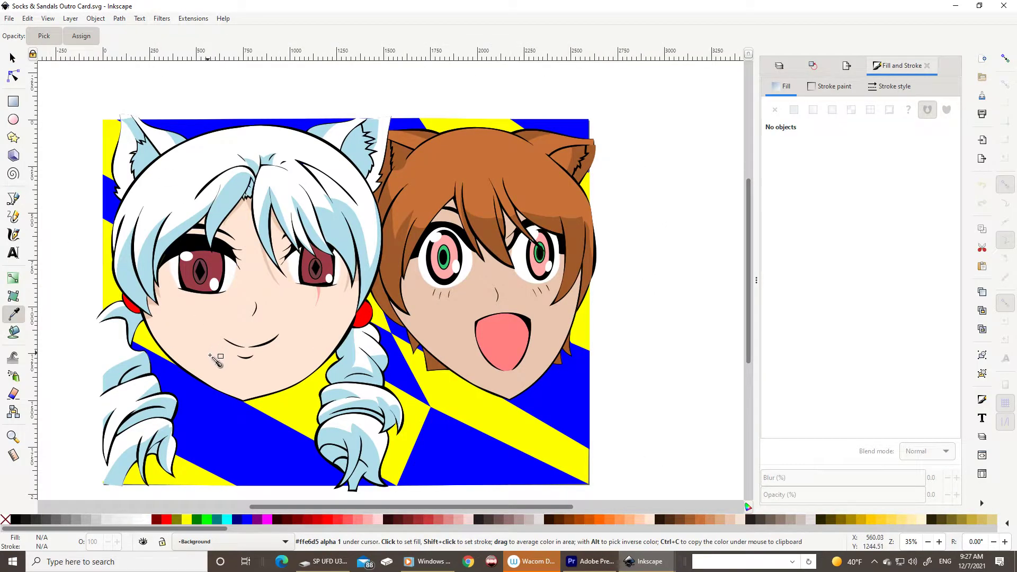
key(ctrl+Tab)
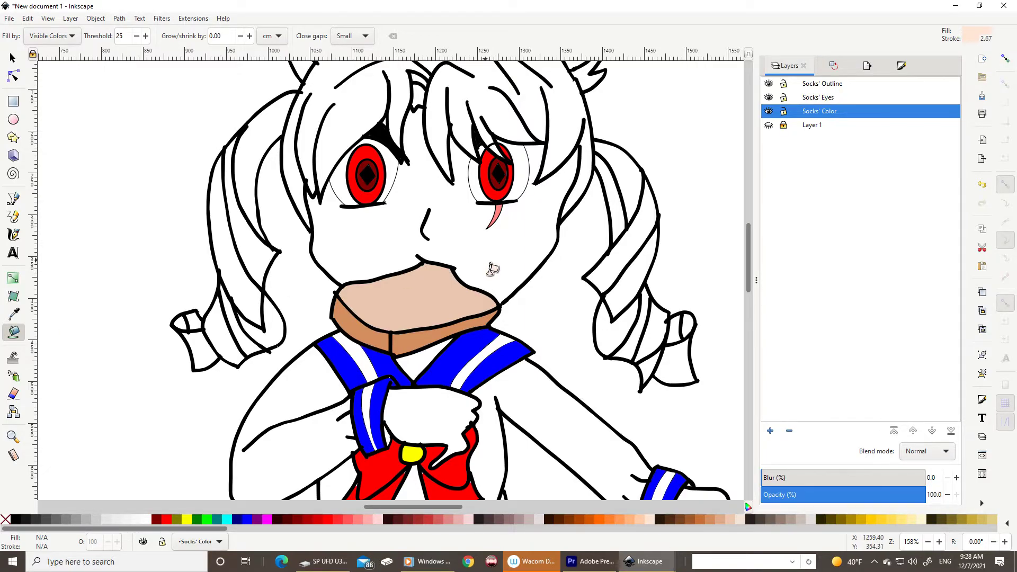
Select the outline around the right-hand eye with the Node tool
scroll(492, 265, up, 3)
key(n)
scroll(393, 129, up, 5)
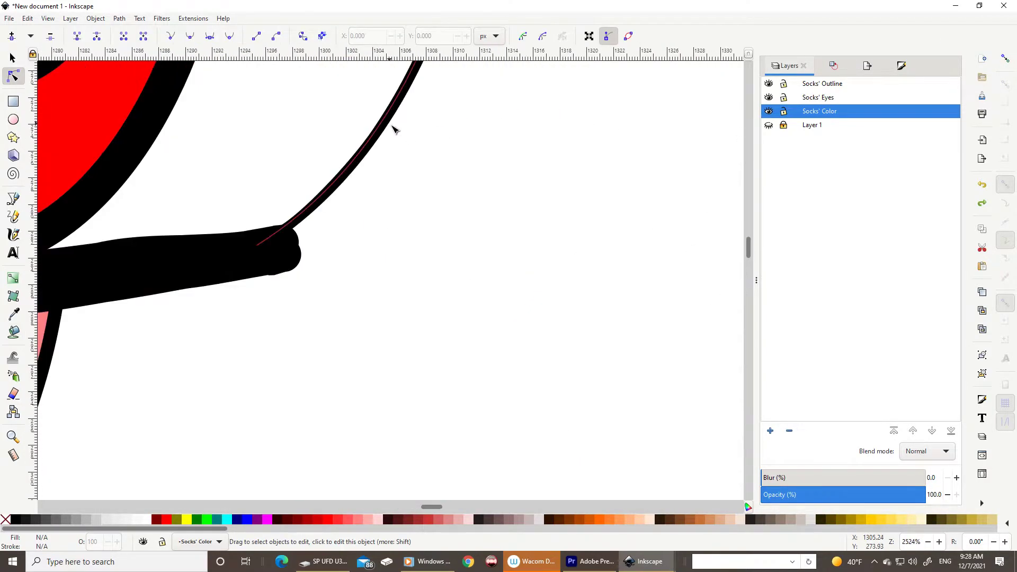
click(393, 129)
scroll(413, 129, down, 4)
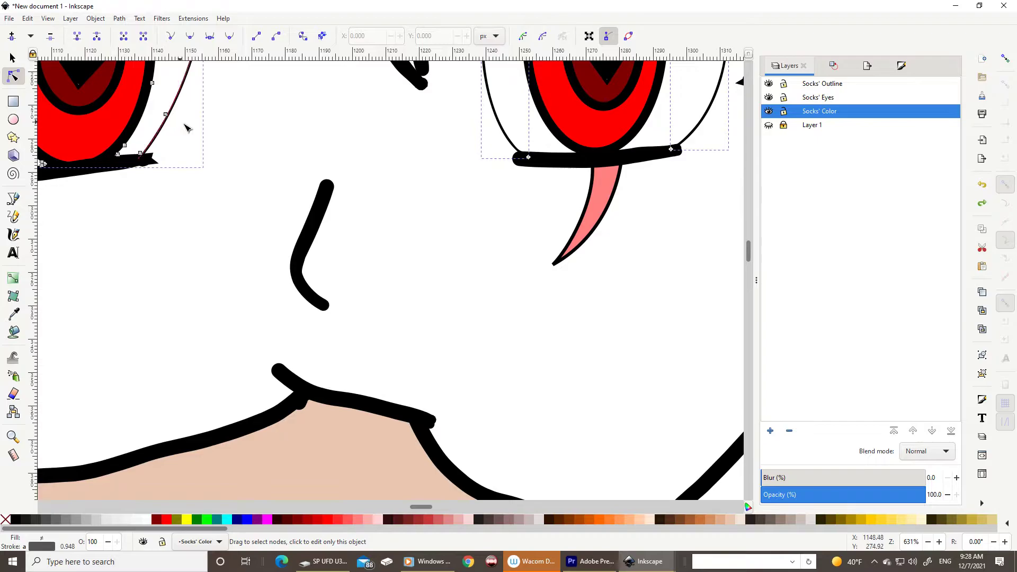
click(572, 216)
scroll(572, 216, down, 1)
scroll(604, 152, up, 1)
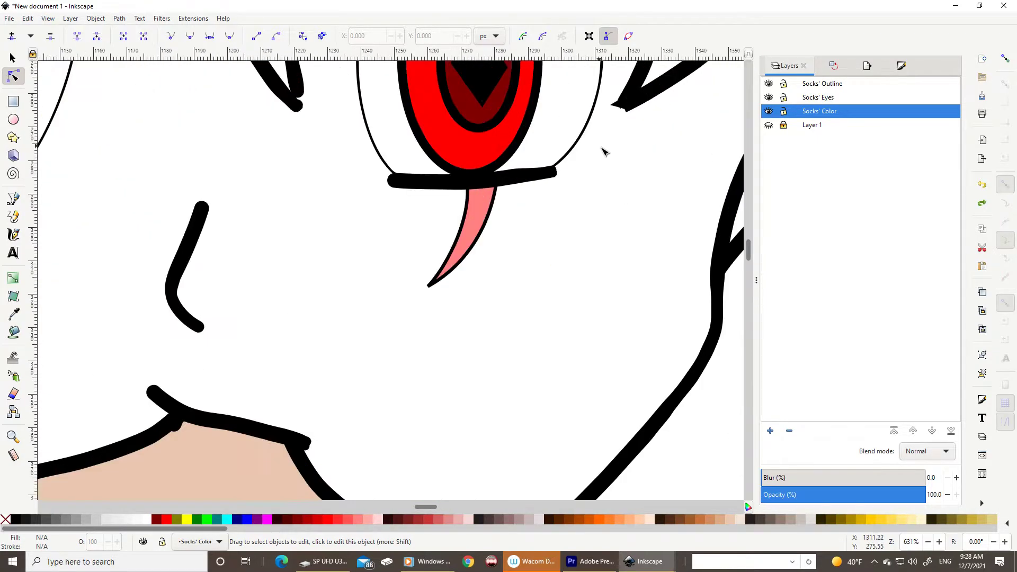
click(561, 146)
scroll(561, 146, down, 2)
Add the left-hand eye outline and give both outlines a 2 px stroke width
scroll(261, 160, left, 3)
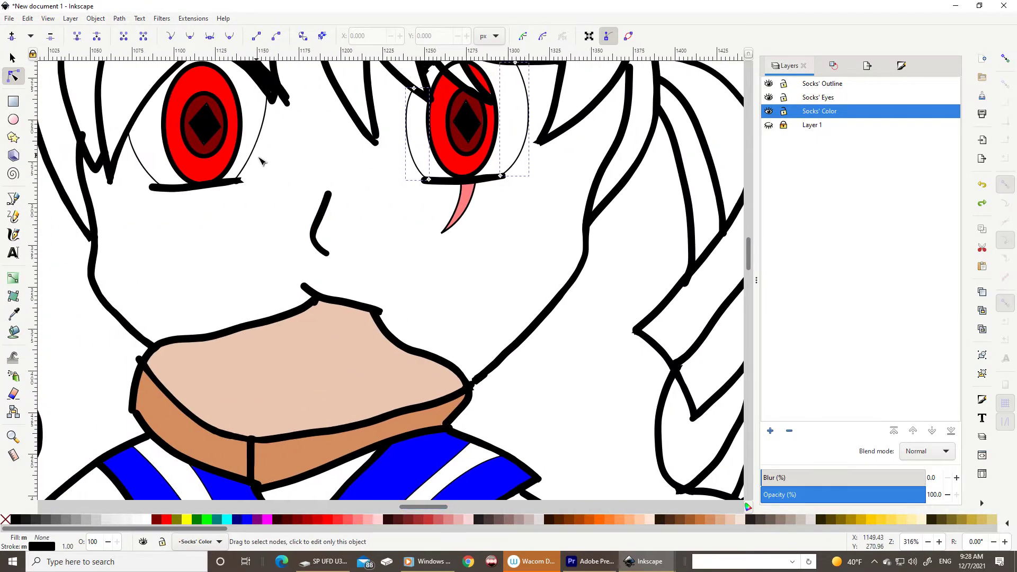
scroll(254, 158, up, 4)
scroll(243, 154, down, 4)
scroll(192, 180, up, 2)
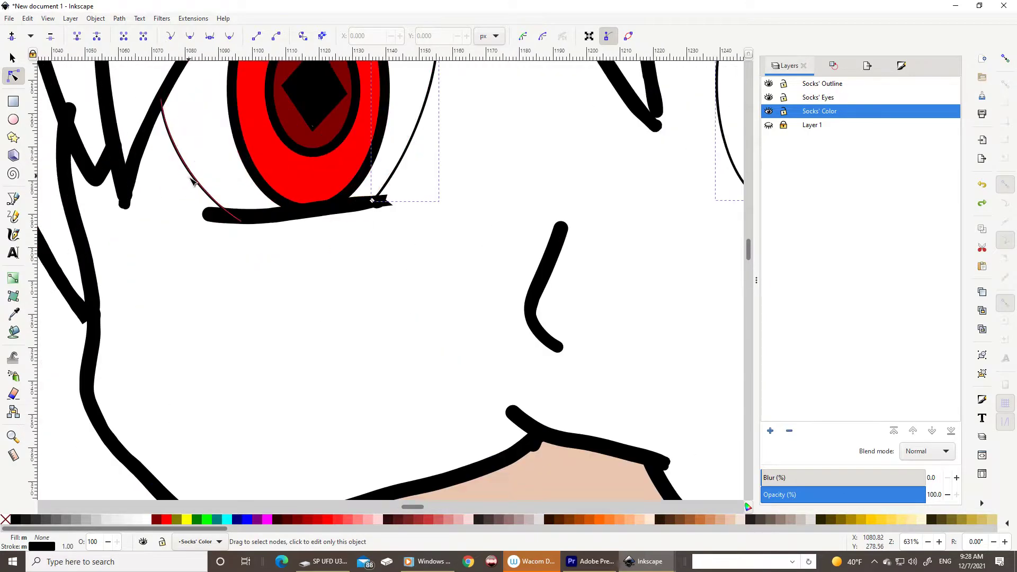
shift+click(191, 180)
scroll(192, 180, down, 2)
key(ctrl+shift+f)
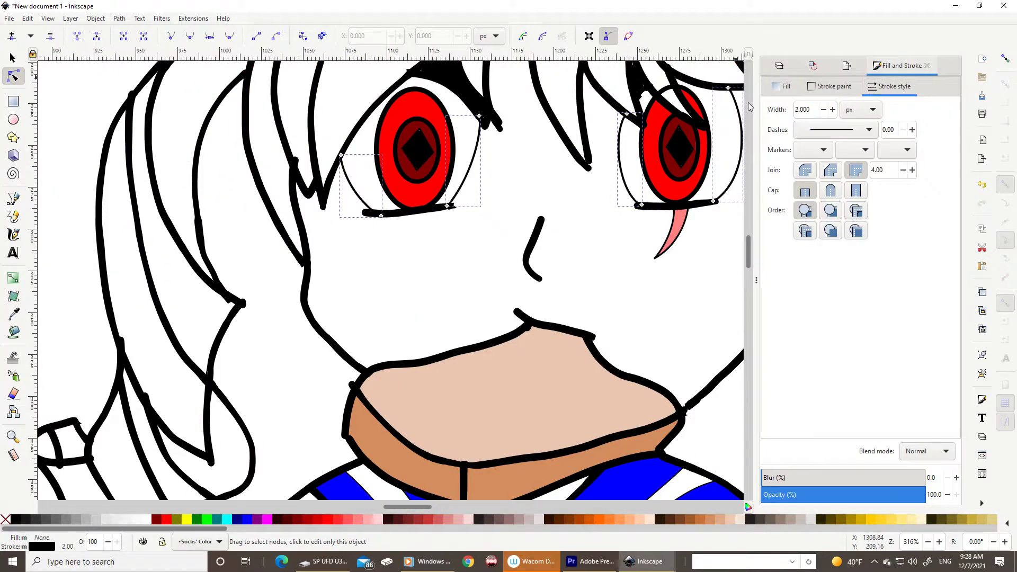
key(u)
key(ctrl+shift+l)
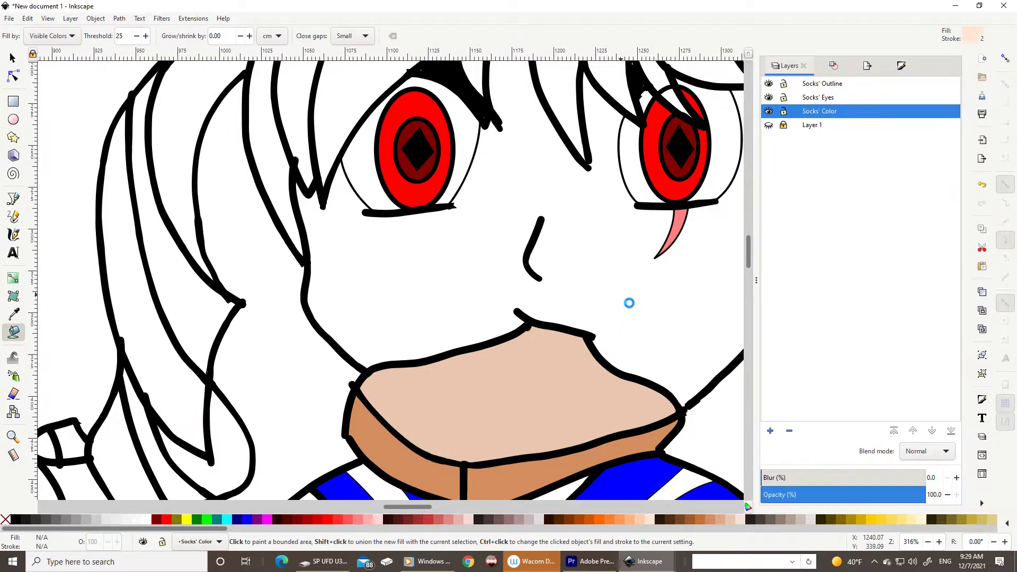
Fill the face with the skin colour and briefly inspect the outline's nodes
click(630, 303)
scroll(629, 303, down, 3)
scroll(296, 237, up, 1)
scroll(297, 237, up, 2)
scroll(297, 237, up, 2)
key(n)
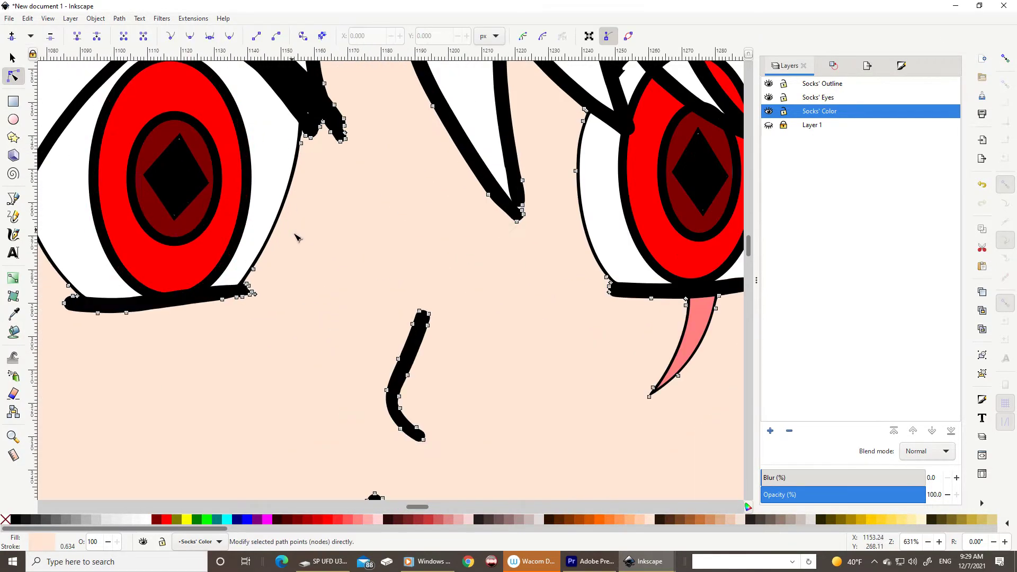
scroll(268, 256, up, 3)
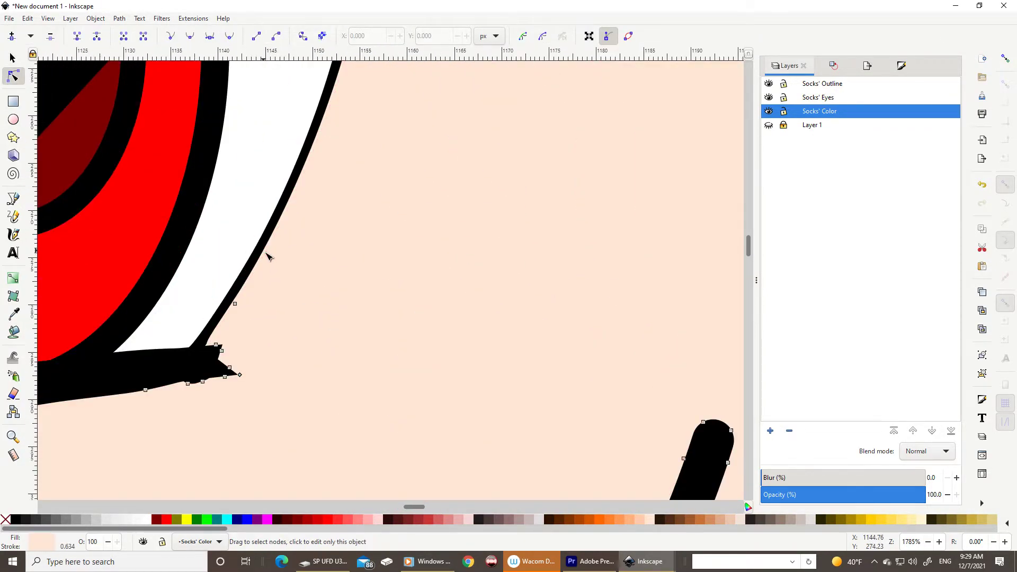
key(Escape)
key(s)
scroll(256, 273, down, 4)
scroll(305, 267, up, 6)
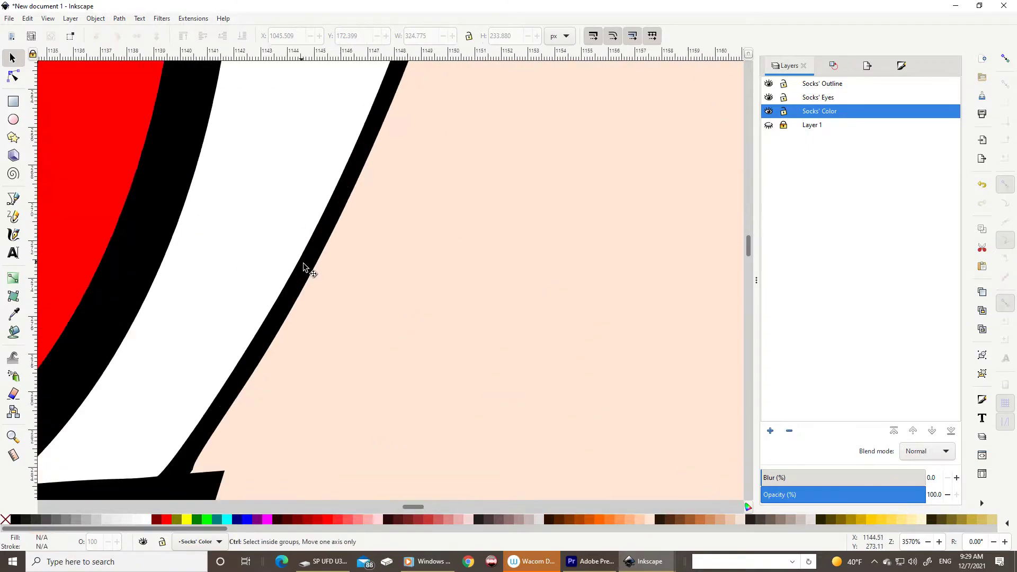
Select and inspect the black line under the left-hand eye, then deselect it
click(305, 267)
scroll(336, 272, down, 2)
scroll(336, 272, down, 2)
scroll(302, 311, up, 4)
scroll(705, 270, down, 2)
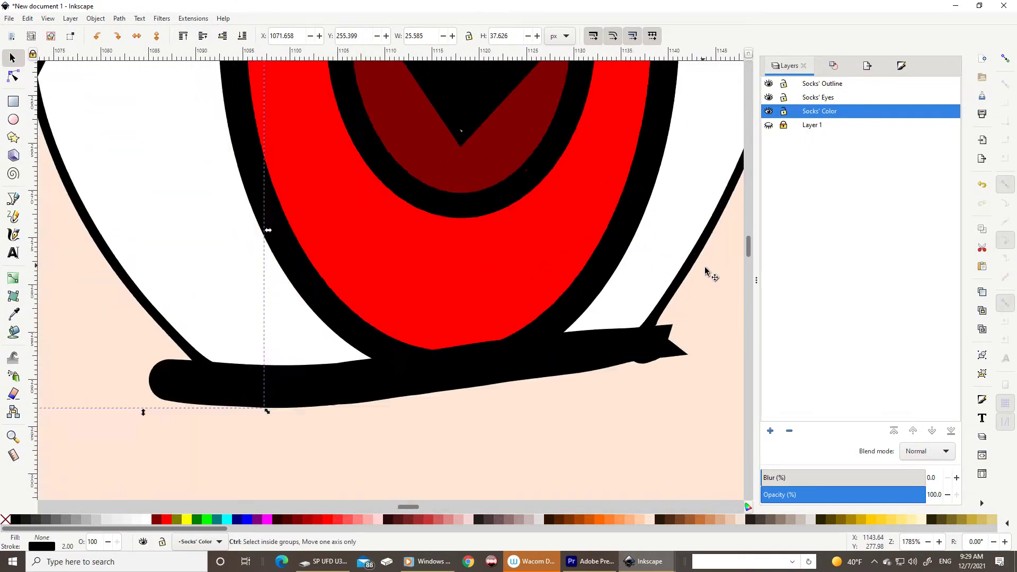
scroll(710, 268, down, 1)
scroll(710, 268, down, 1)
scroll(448, 221, up, 2)
scroll(490, 227, down, 2)
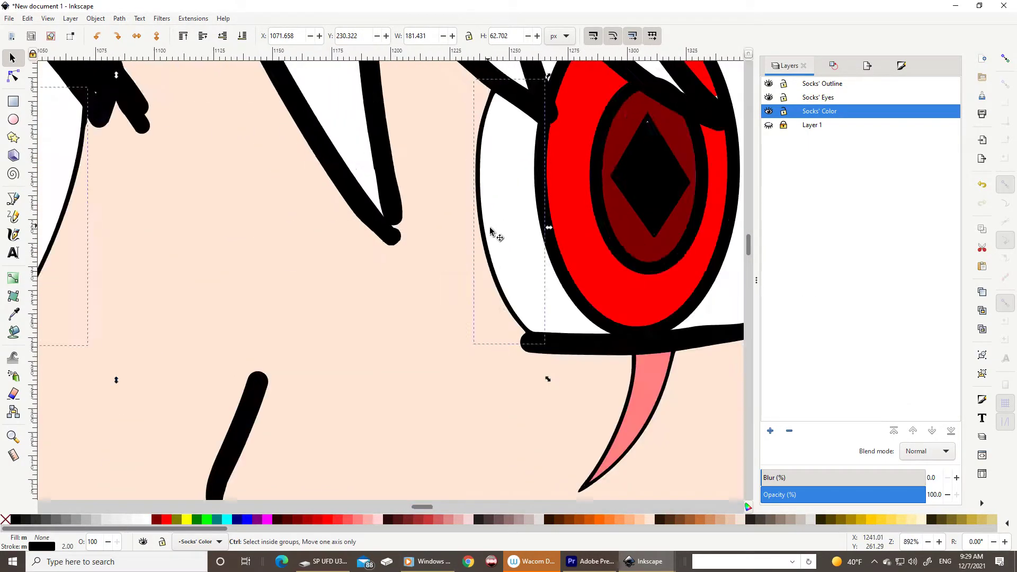
scroll(490, 229, up, 3)
scroll(653, 235, down, 5)
scroll(498, 317, down, 2)
key(Escape)
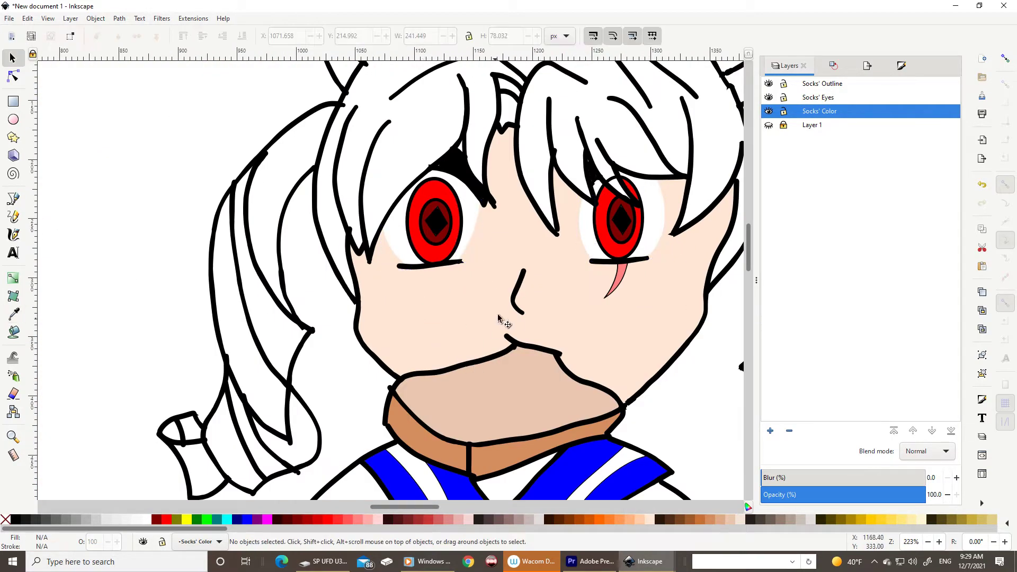
Fill the neck opening, both hands and the leg area below the skirt with skin colour
key(u)
scroll(630, 405, down, 5)
click(513, 372)
click(525, 430)
scroll(636, 374, down, 5)
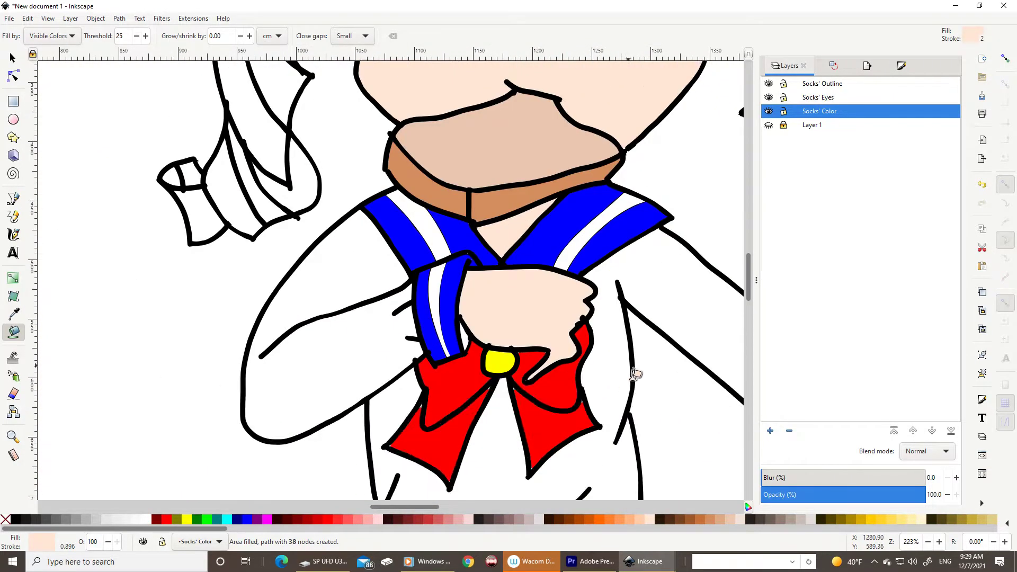
scroll(636, 374, down, 4)
scroll(549, 380, up, 5)
click(549, 347)
scroll(416, 374, down, 3)
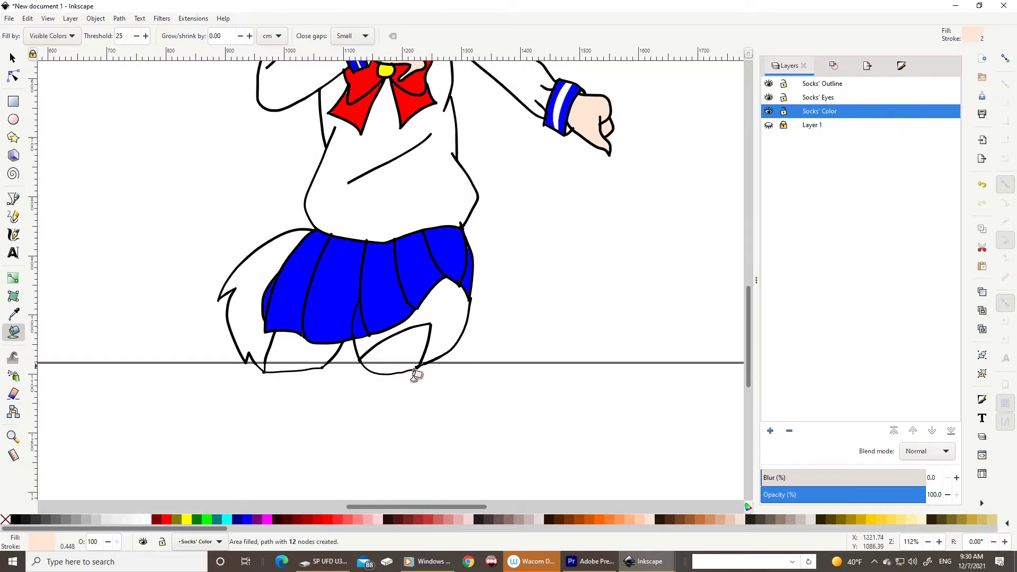
scroll(416, 374, up, 4)
click(411, 356)
scroll(470, 359, down, 2)
Fill the two gaps under the skirt with black
key(s)
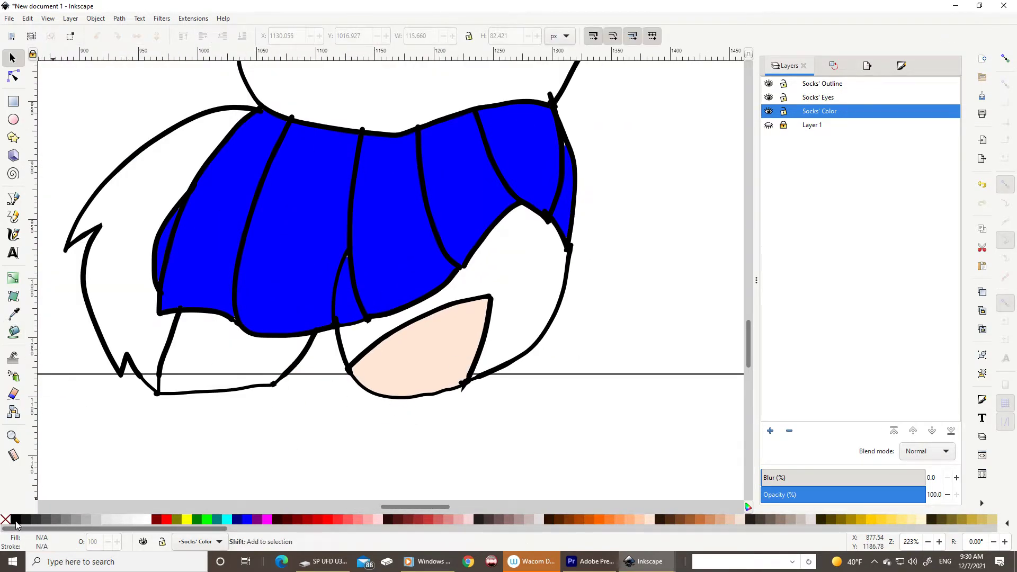
click(16, 520)
key(u)
click(193, 370)
click(518, 291)
scroll(517, 290, down, 6)
Reveal the reference photo and make Socks' Outline the active layer for an ellipse
scroll(687, 233, up, 6)
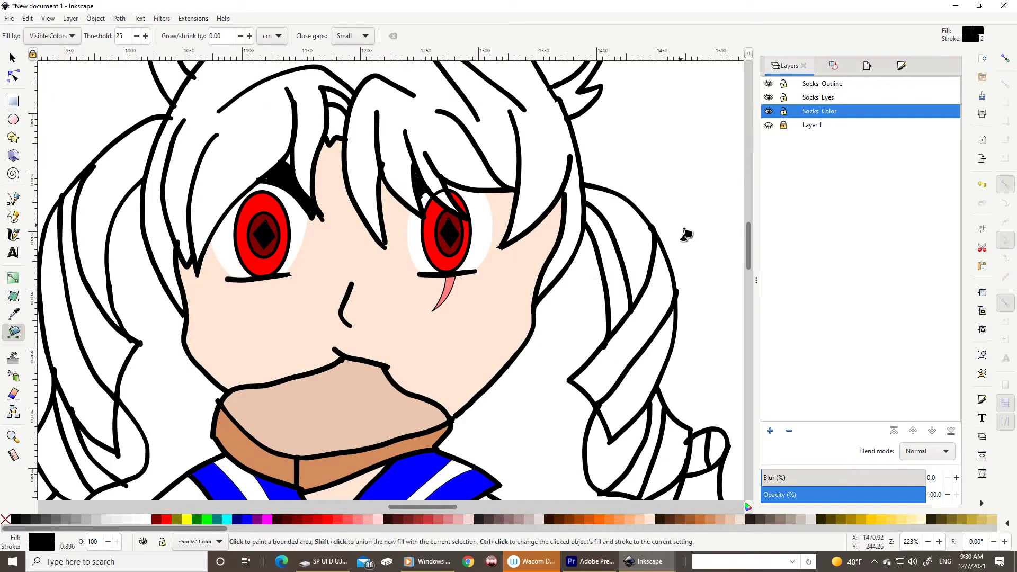
double_click(769, 126)
click(769, 125)
click(13, 120)
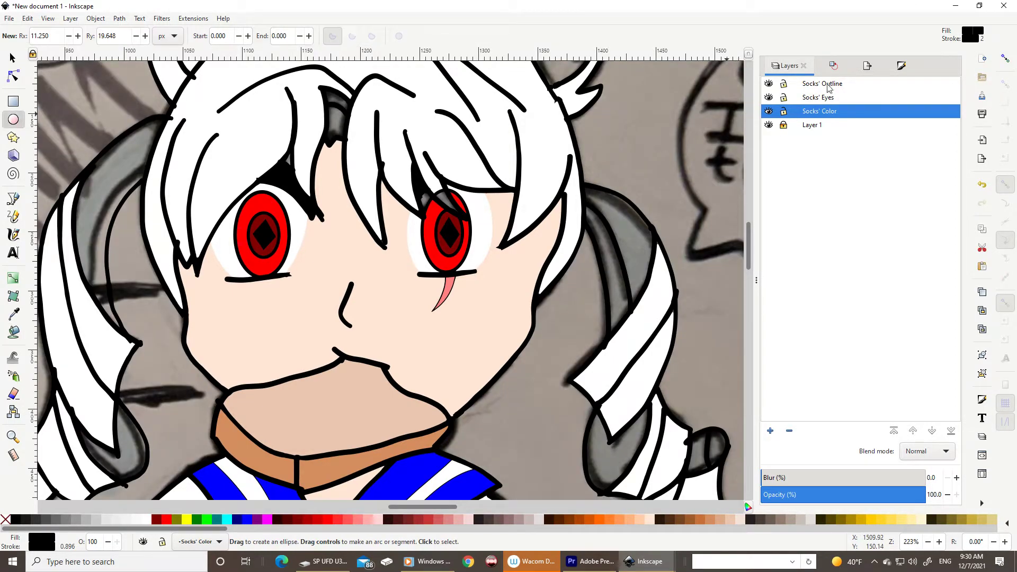
click(826, 83)
Draw a small ellipse over the hair gap above the right eye, hide the photo, and fill the gap
scroll(442, 201, up, 4)
scroll(428, 215, up, 2)
drag(419, 170, 484, 237)
click(769, 126)
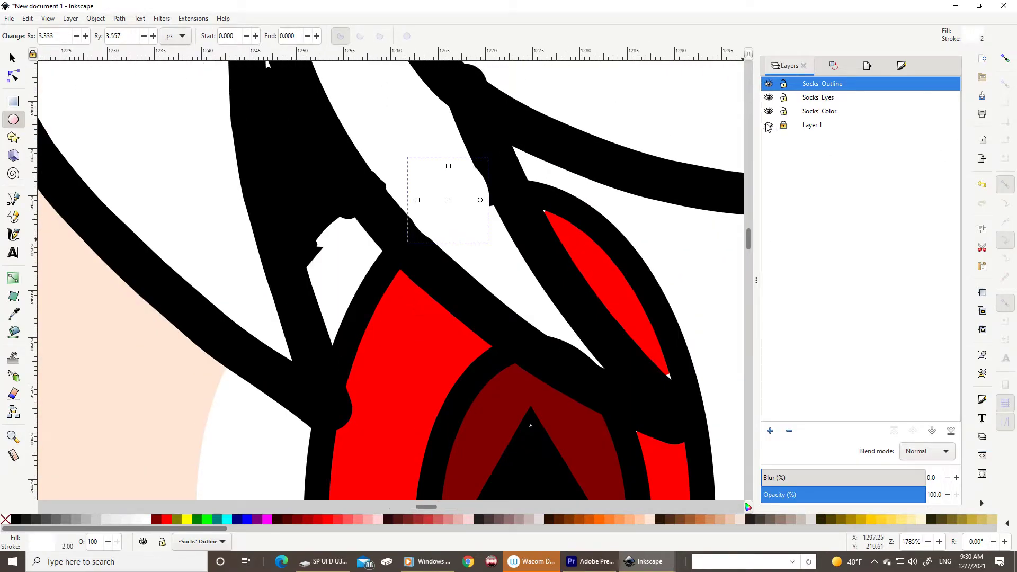
click(14, 333)
click(510, 266)
scroll(551, 248, down, 8)
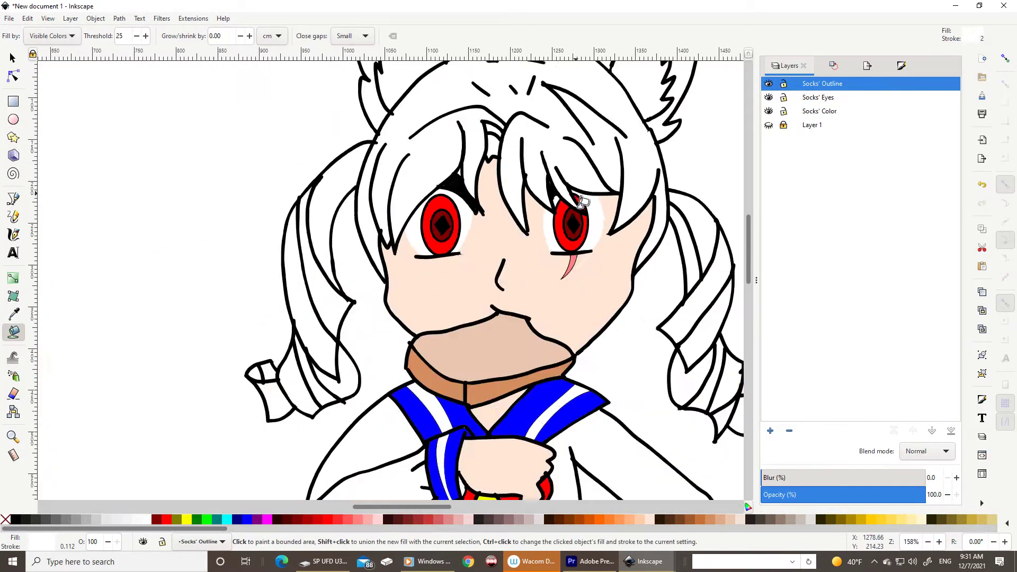
scroll(668, 202, up, 3)
Add a new layer named 'Shading' above Socks' Color
click(824, 112)
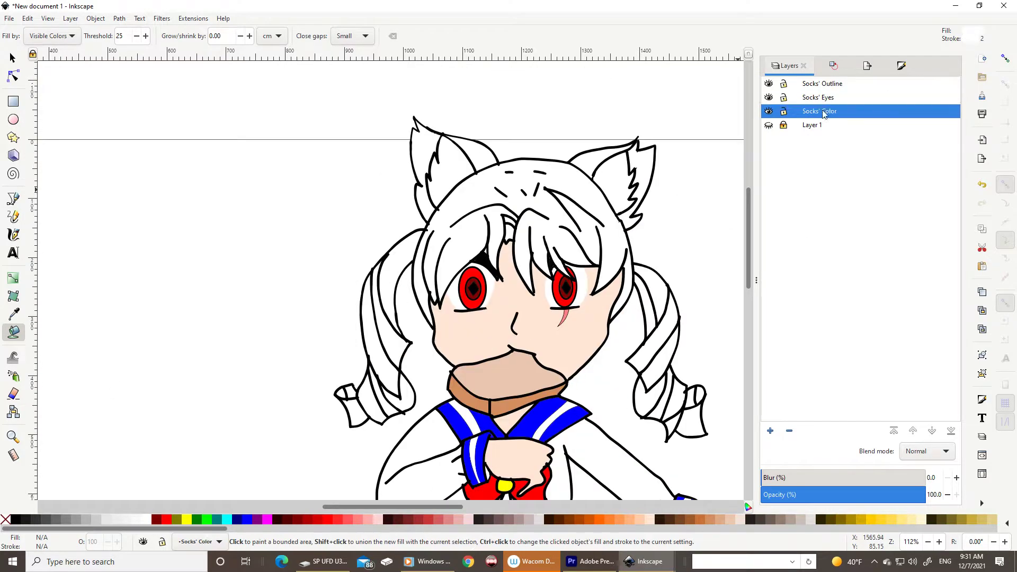
click(771, 431)
text(Shading)
key(Return)
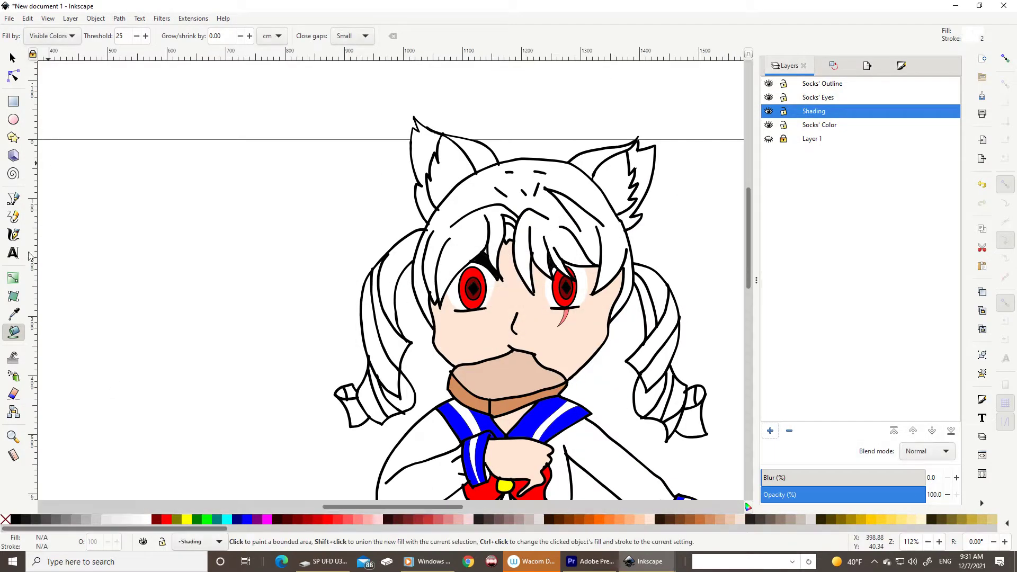
Pencil a thin shading line inside the cat ear, checking it against the reference photo
click(15, 216)
scroll(449, 142, up, 2)
scroll(449, 142, up, 1)
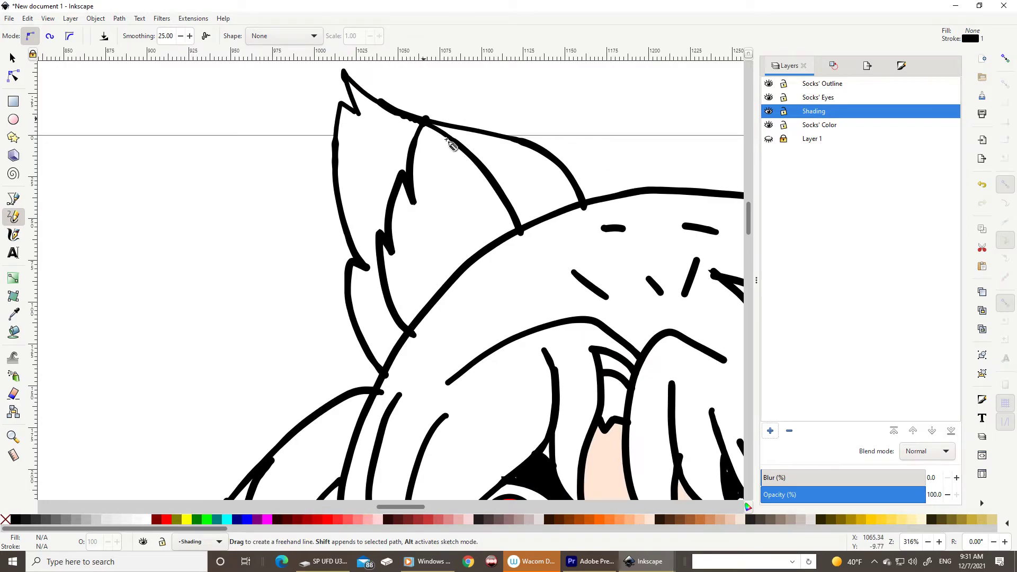
mouse_move(424, 122)
mouse_down()
mouse_move(411, 176)
mouse_move(470, 261)
mouse_up()
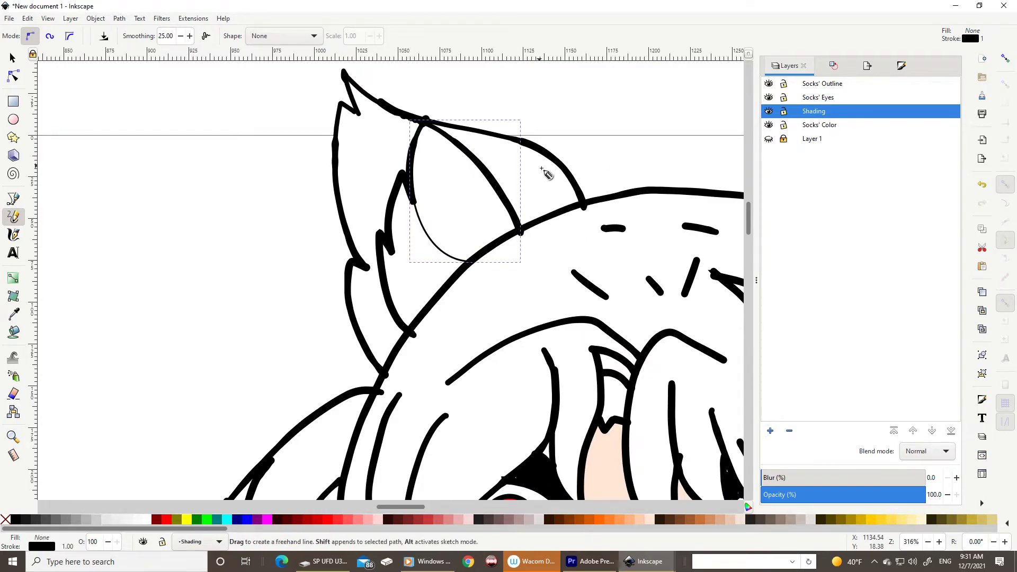
scroll(449, 135, down, 1)
scroll(429, 136, up, 2)
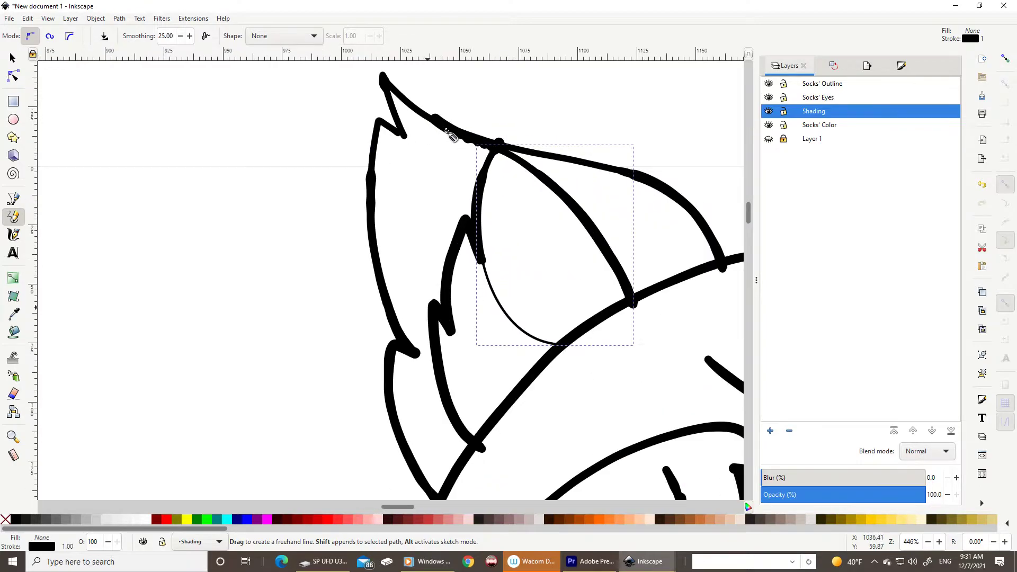
click(769, 139)
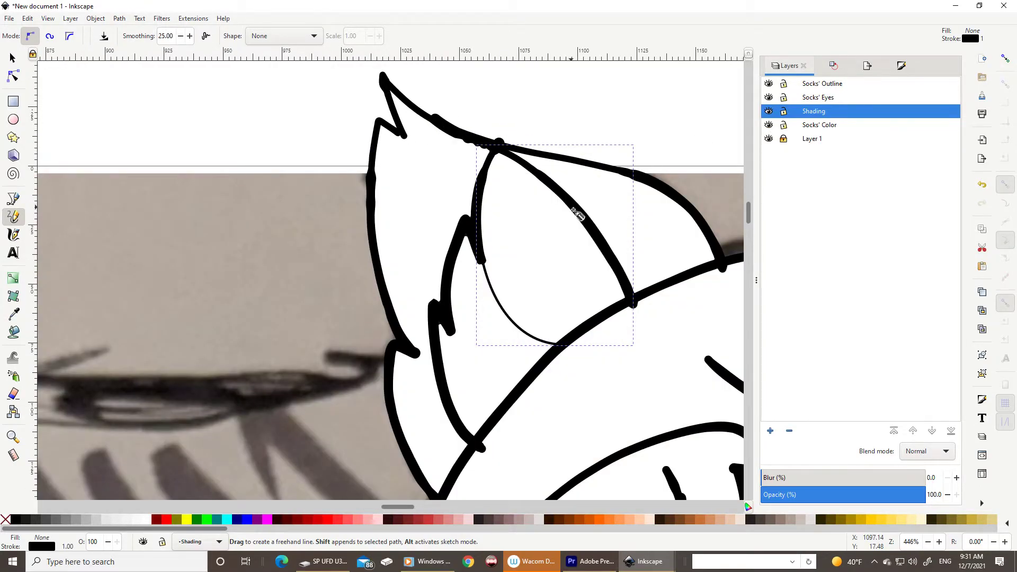
scroll(580, 217, down, 4)
click(769, 139)
scroll(565, 229, up, 2)
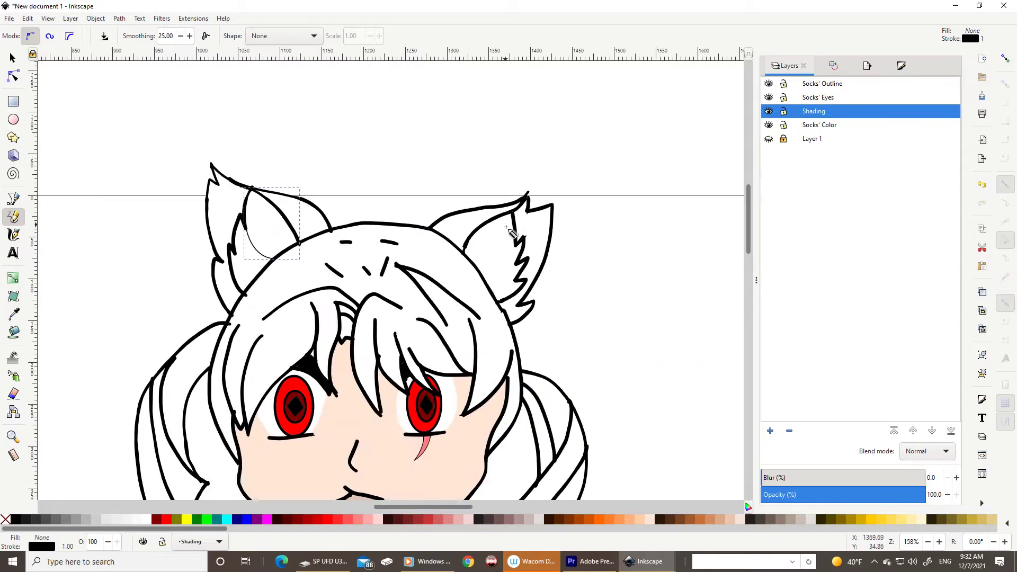
scroll(564, 229, up, 3)
Draw the right ear's shading curve up to its tip and outline a patch on the left hair strand
drag(433, 370, 344, 257)
drag(543, 127, 538, 87)
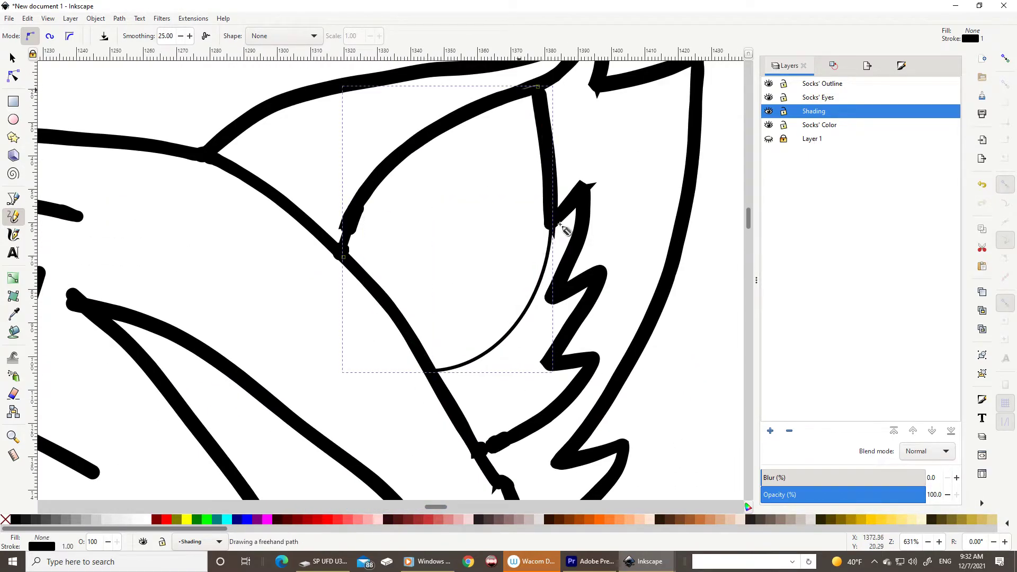
scroll(678, 194, down, 3)
click(769, 139)
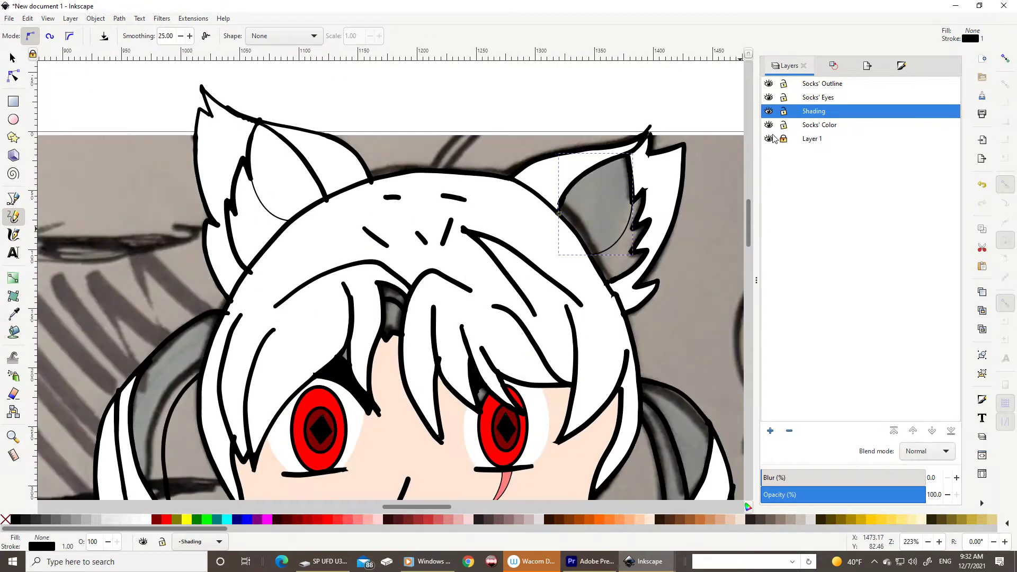
scroll(369, 188, down, 5)
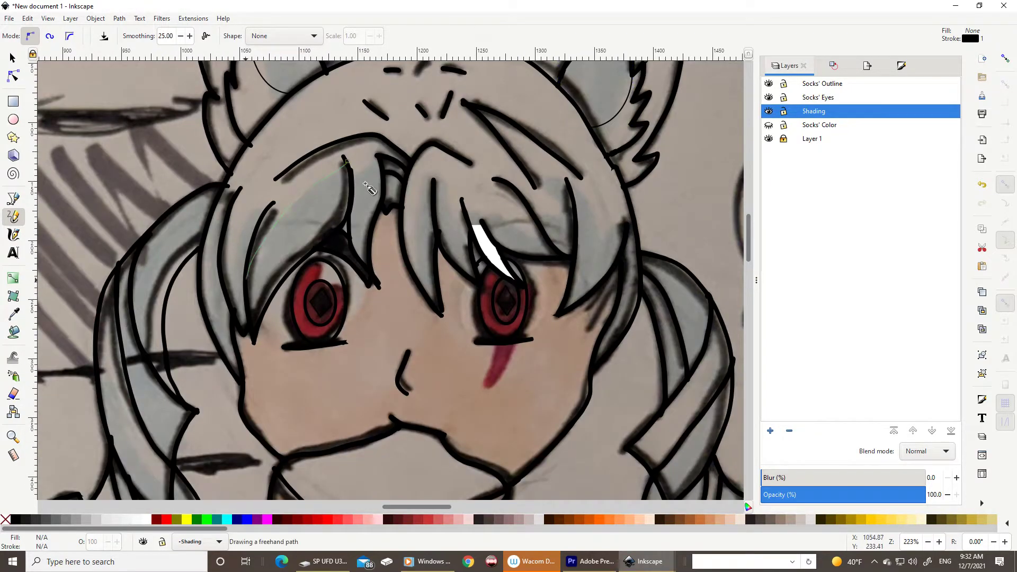
mouse_move(347, 162)
mouse_down()
mouse_move(365, 184)
mouse_move(348, 164)
mouse_up()
click(228, 520)
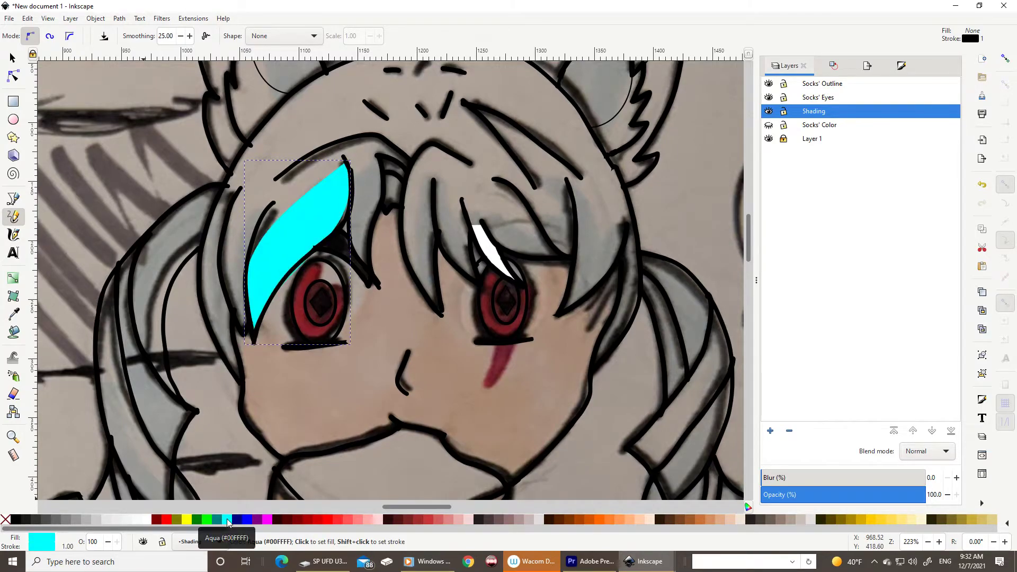
key(ctrl+z)
key(ctrl+z)
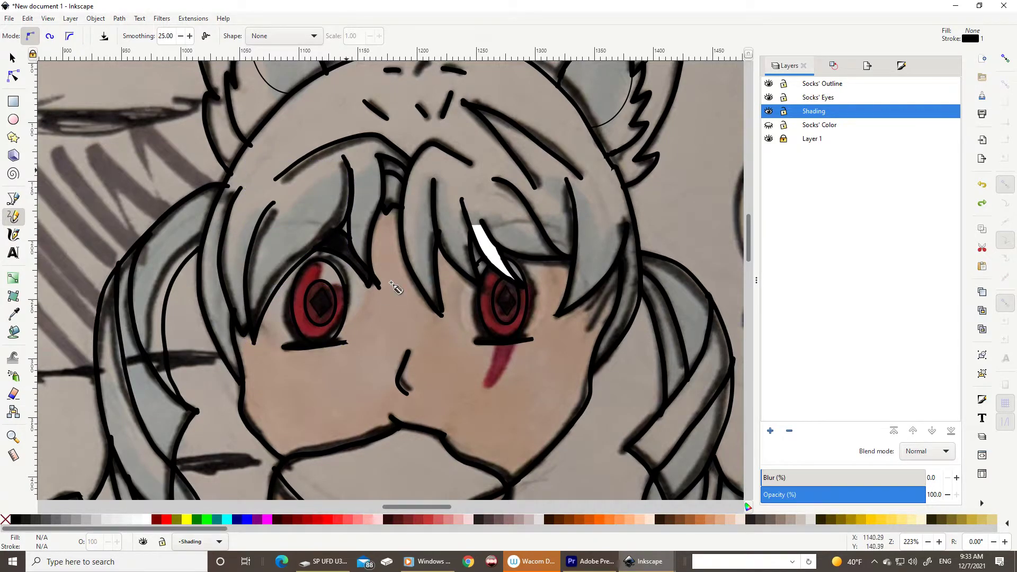
Draw shading curves over the left eye's hair, the right hair strand and along the tail, then hide the photo
drag(277, 229, 247, 303)
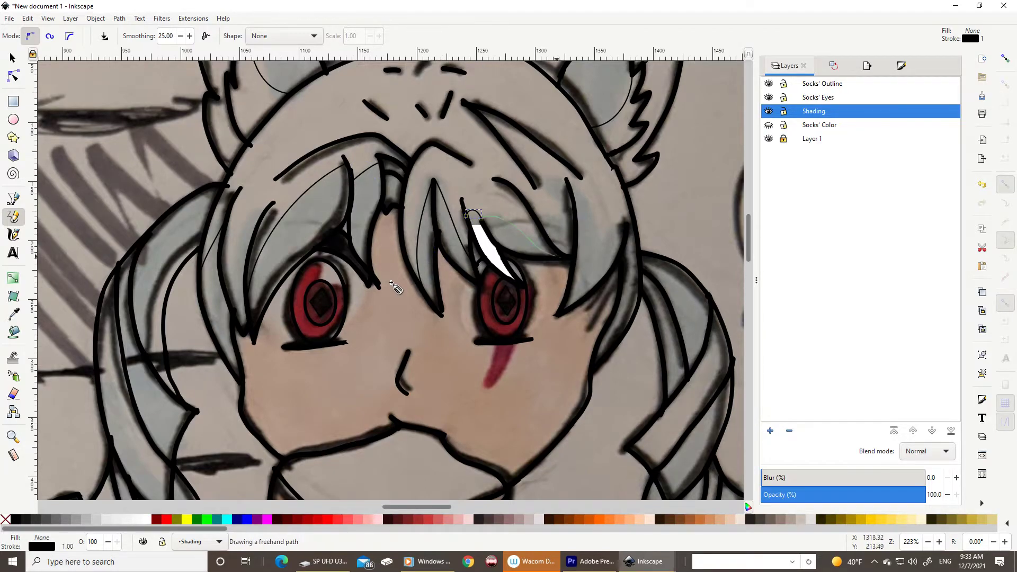
drag(566, 179, 598, 248)
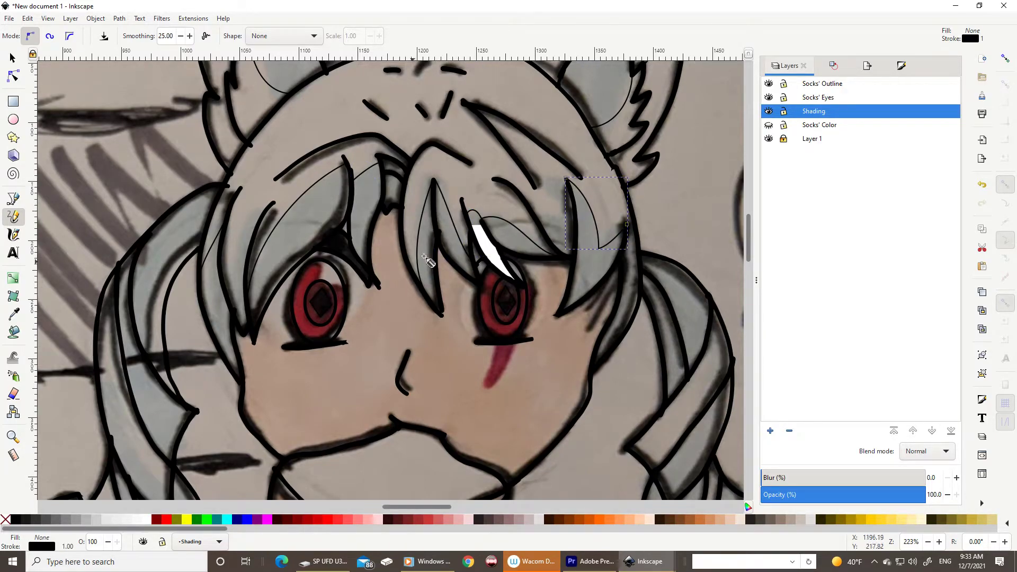
ctrl+scroll(428, 260, down, 3)
ctrl+scroll(575, 351, down, 1)
ctrl+scroll(461, 214, up, 4)
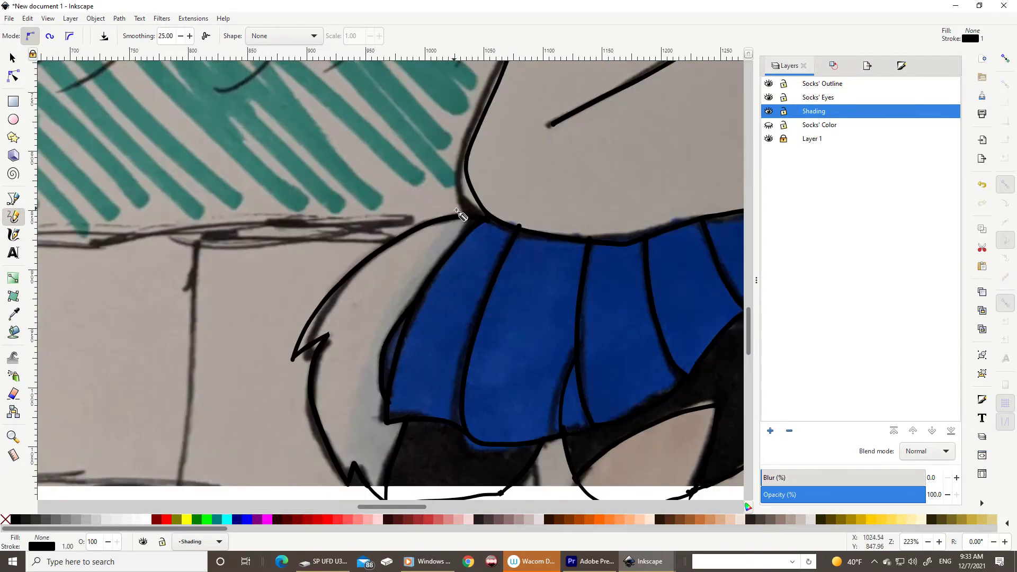
drag(458, 211, 456, 212)
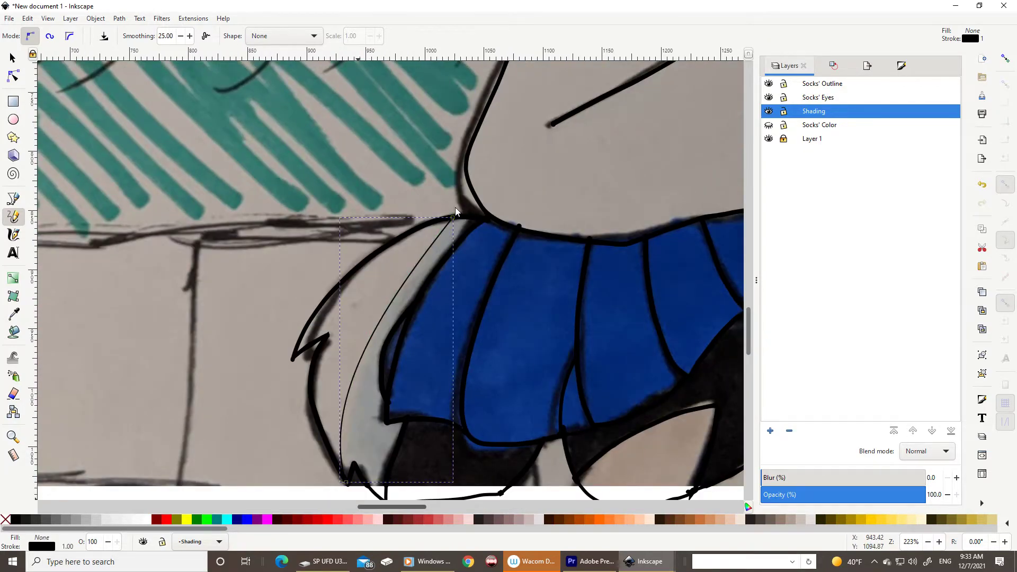
ctrl+scroll(455, 212, down, 4)
click(769, 139)
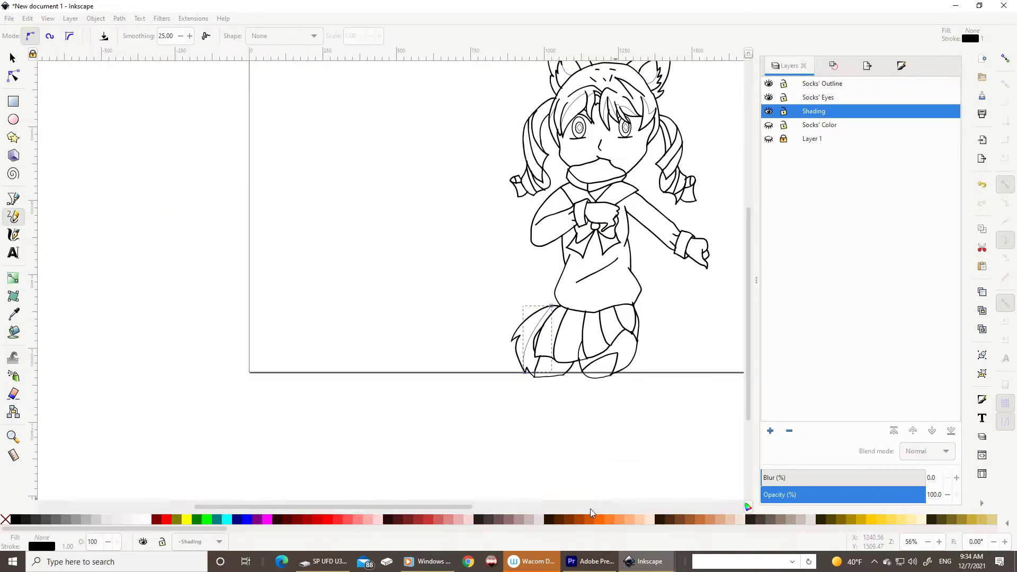
Fill the tail stripe with light blue
drag(212, 529, 654, 529)
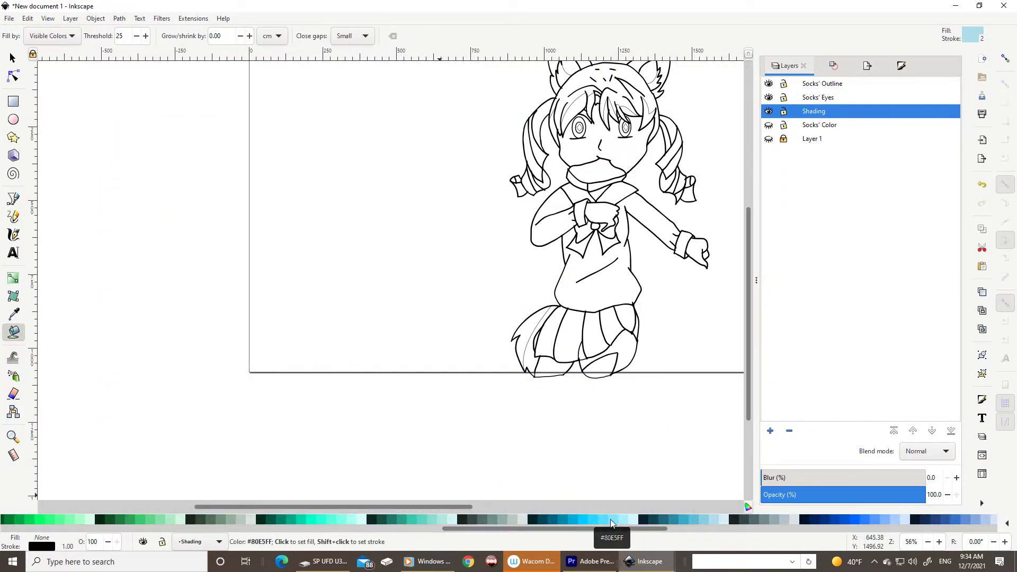
key(ctrl+z)
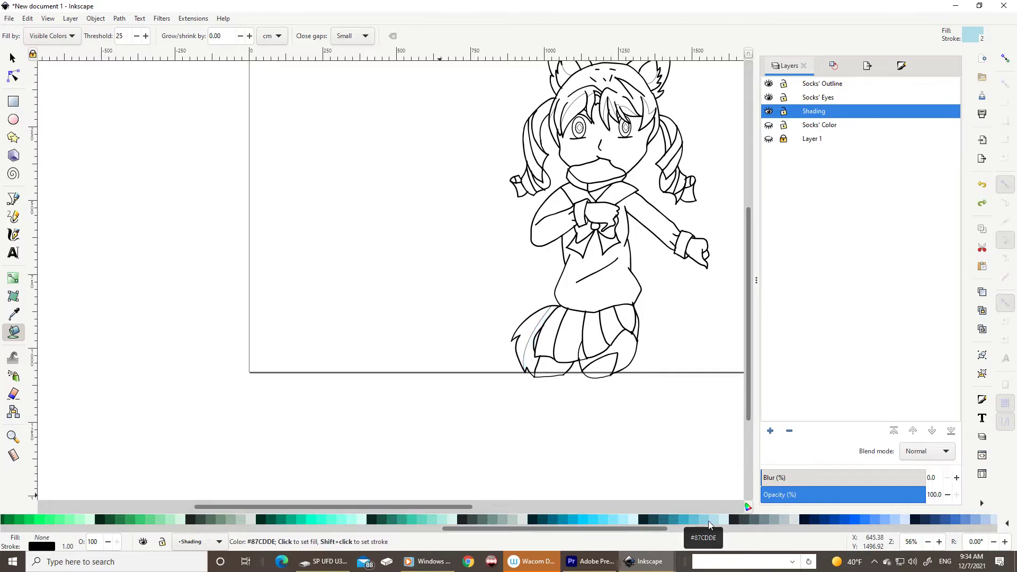
scroll(692, 287, up, 6)
scroll(500, 209, down, 3)
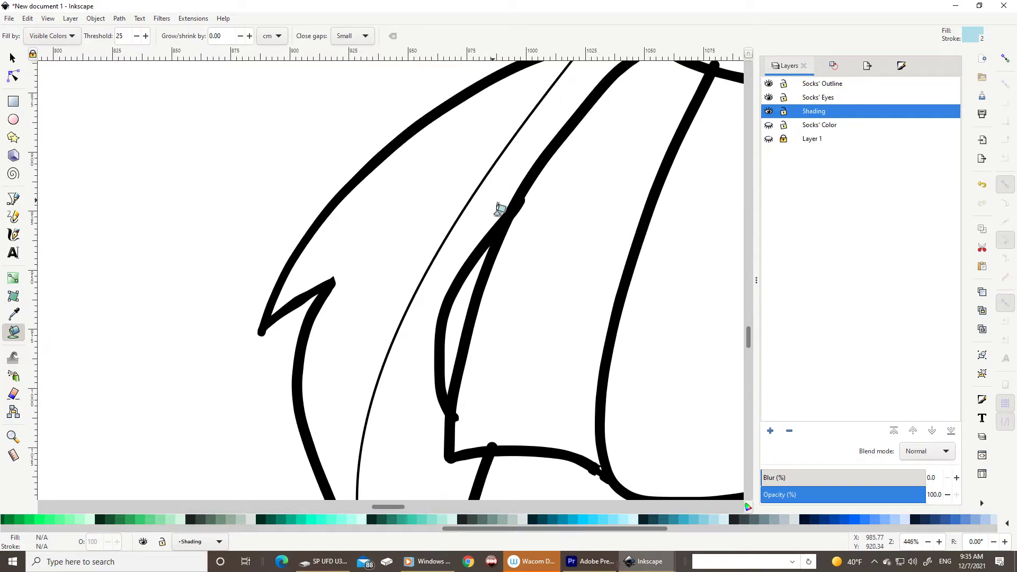
click(499, 207)
scroll(220, 250, down, 2)
scroll(451, 492, right, 5)
scroll(534, 374, up, 5)
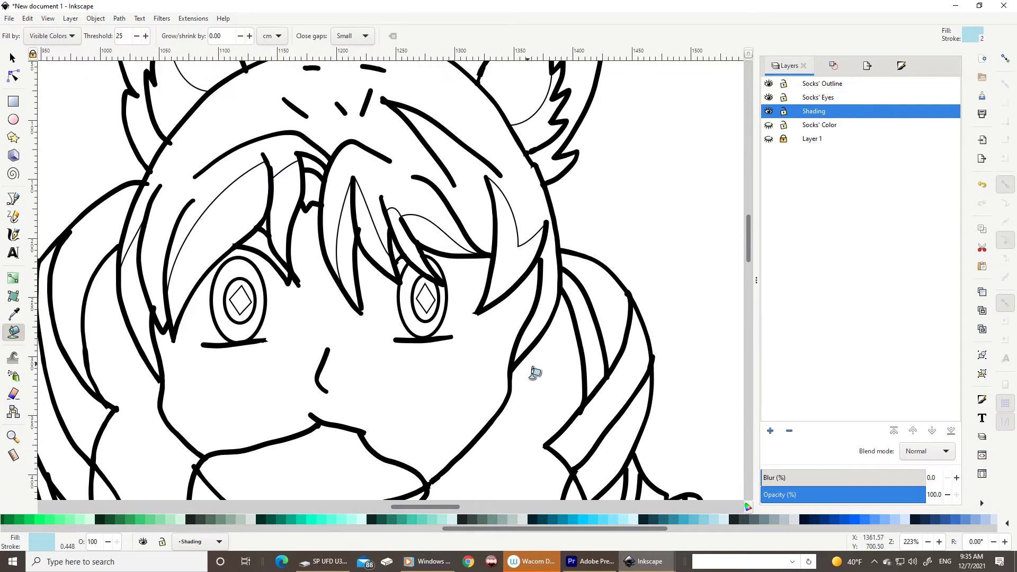
Fill two hair strands with light blue and undo the stray fill near the hair tip
click(522, 268)
click(423, 242)
scroll(404, 248, up, 2)
scroll(414, 236, up, 2)
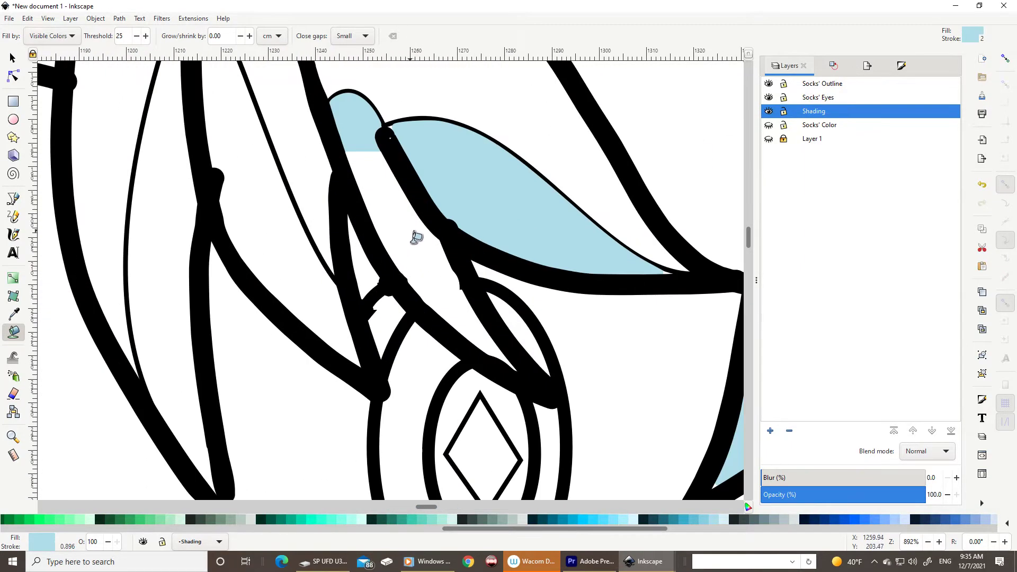
key(ctrl+z)
Delete the stray fill, its thin loop outline and the leftover shading piece
click(13, 77)
click(363, 103)
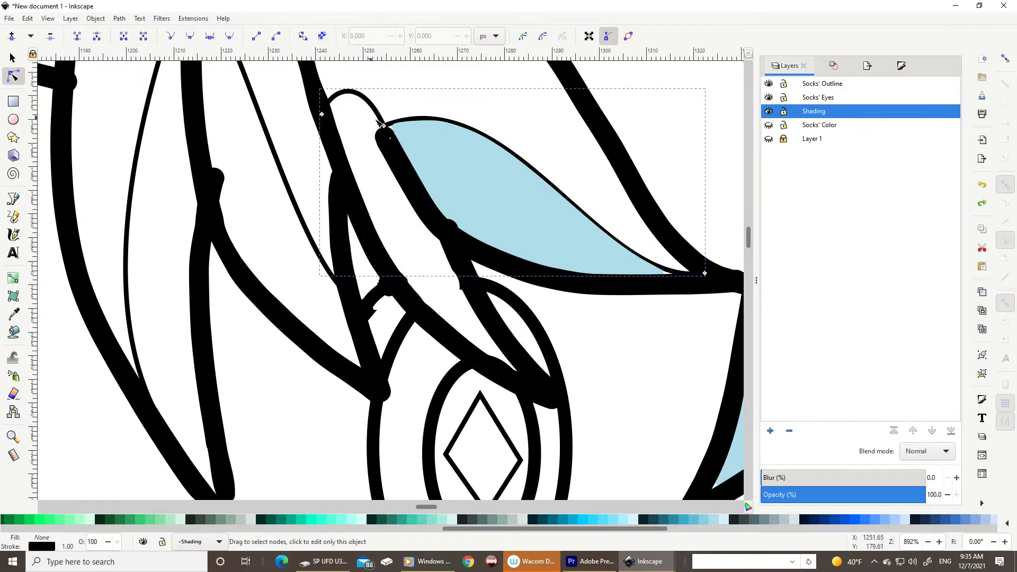
click(461, 131)
key(Delete)
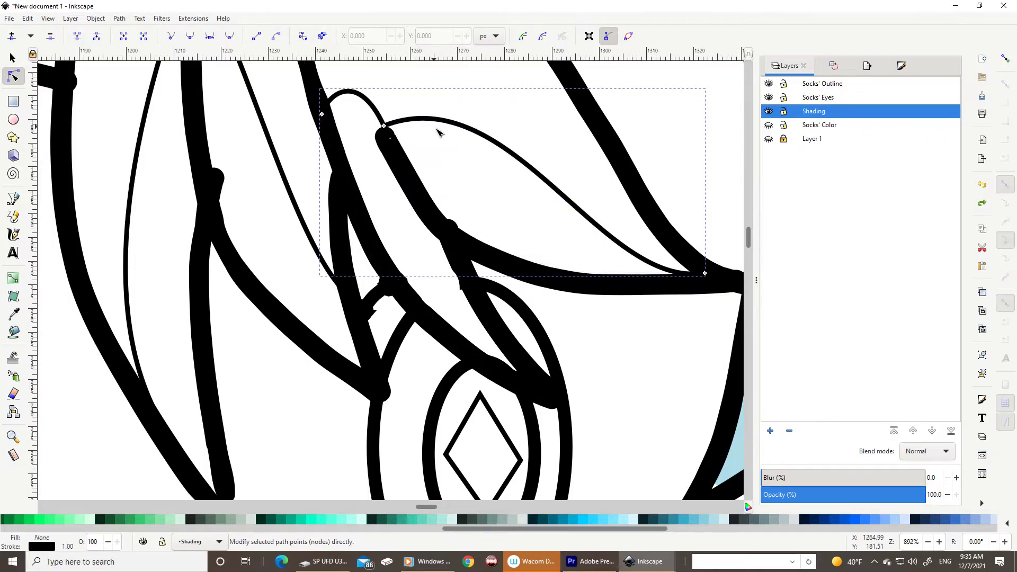
click(13, 59)
key(Delete)
Redraw the hair shading boundary line and fill the central hair regions with light blue
click(13, 218)
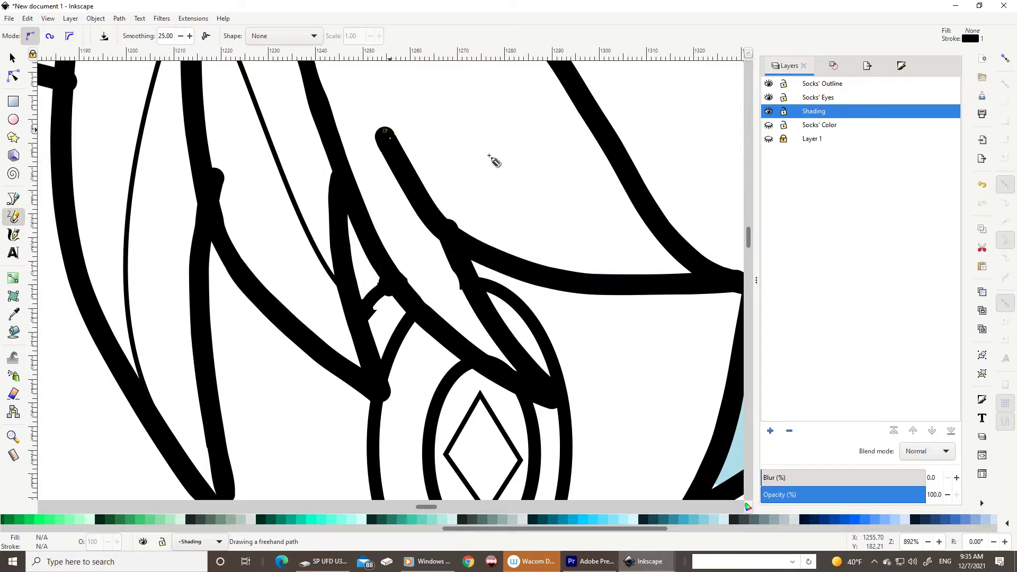
drag(489, 157, 662, 240)
click(14, 333)
click(530, 233)
key(minus)
key(minus)
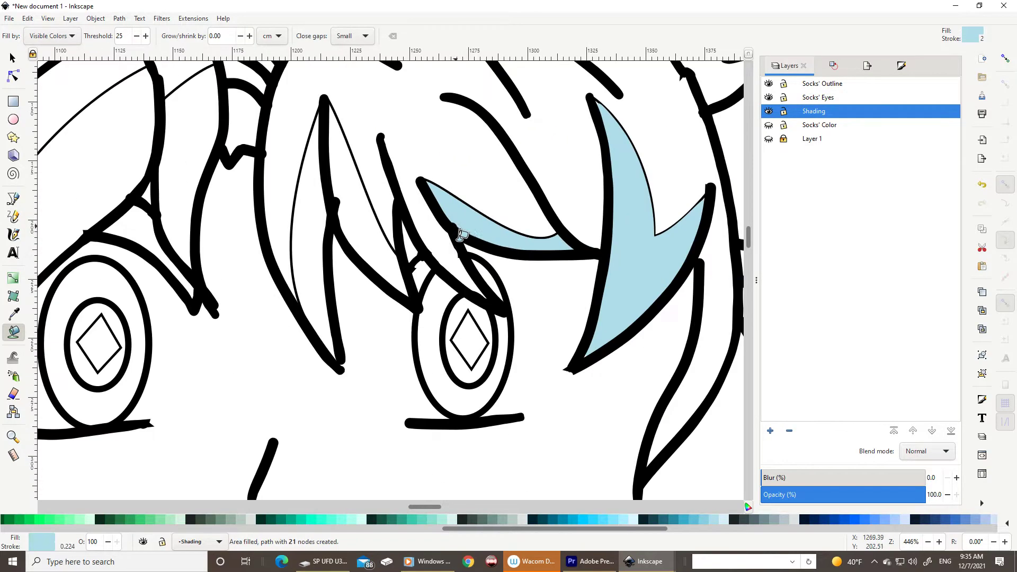
click(325, 227)
click(262, 193)
click(312, 129)
Fill the left hair regions, a pigtail and the right hair regions with light blue
key(minus)
key(minus)
key(minus)
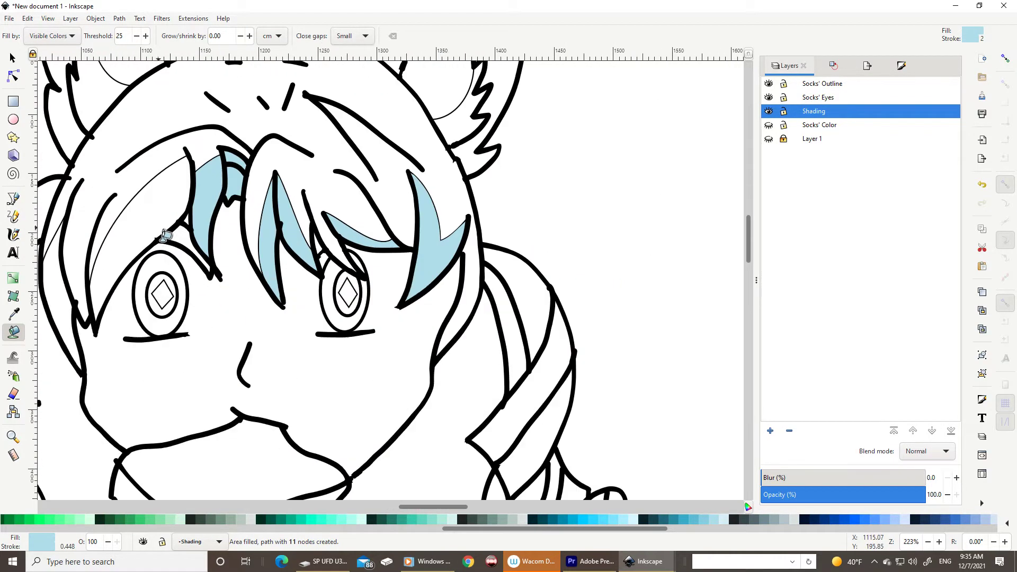
click(125, 228)
click(223, 276)
key(plus)
click(238, 351)
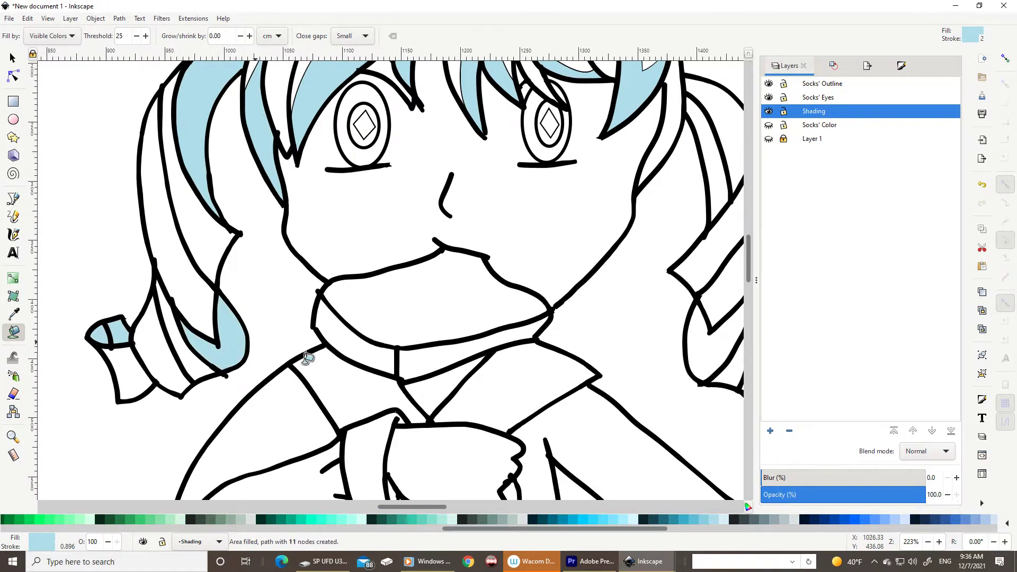
key(5)
key(plus)
key(plus)
key(plus)
drag(434, 507, 418, 506)
key(minus)
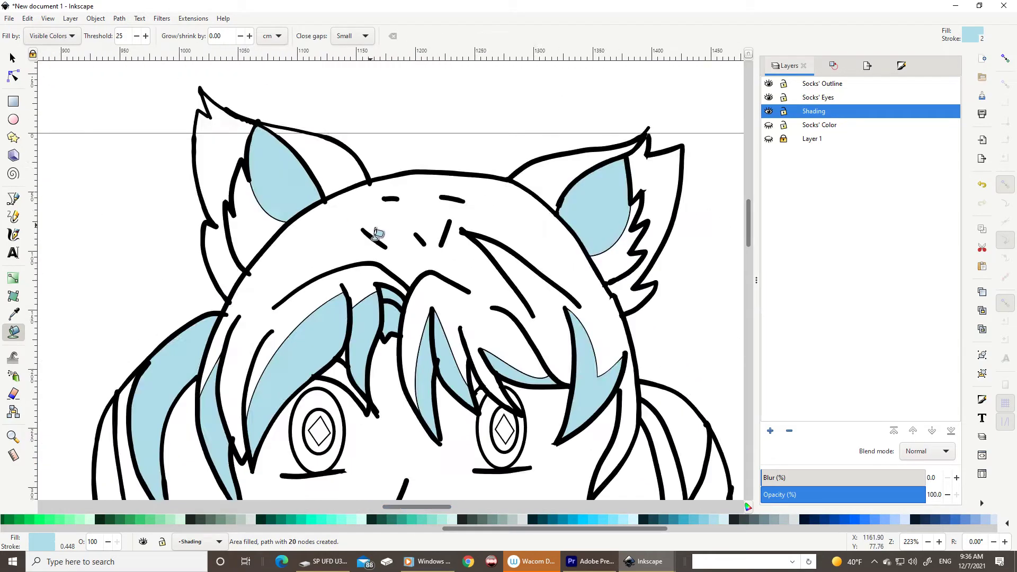
key(plus)
key(plus)
key(minus)
key(minus)
click(519, 295)
scroll(557, 300, down, 3)
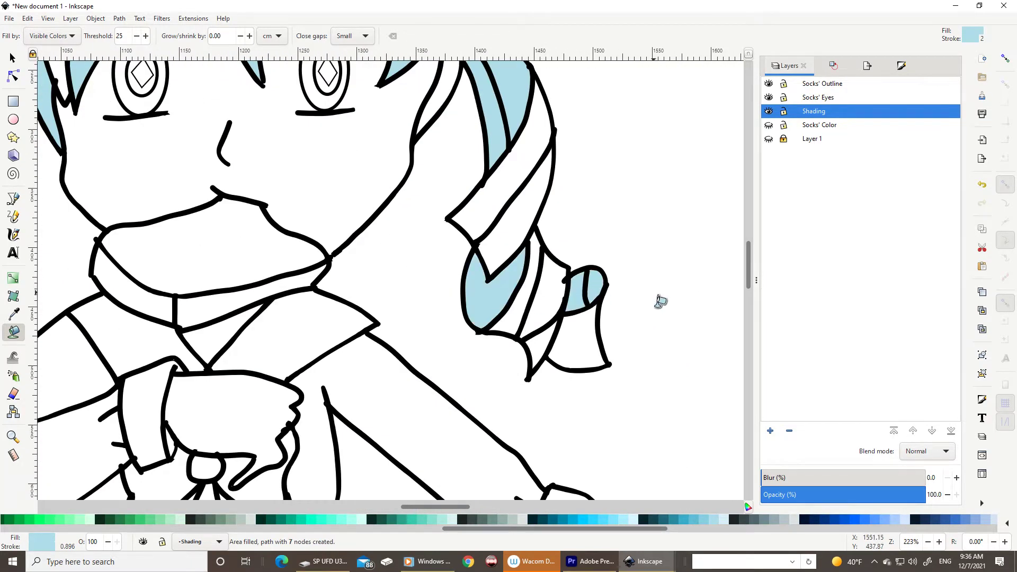
key(5)
key(plus)
key(plus)
key(n)
key(plus)
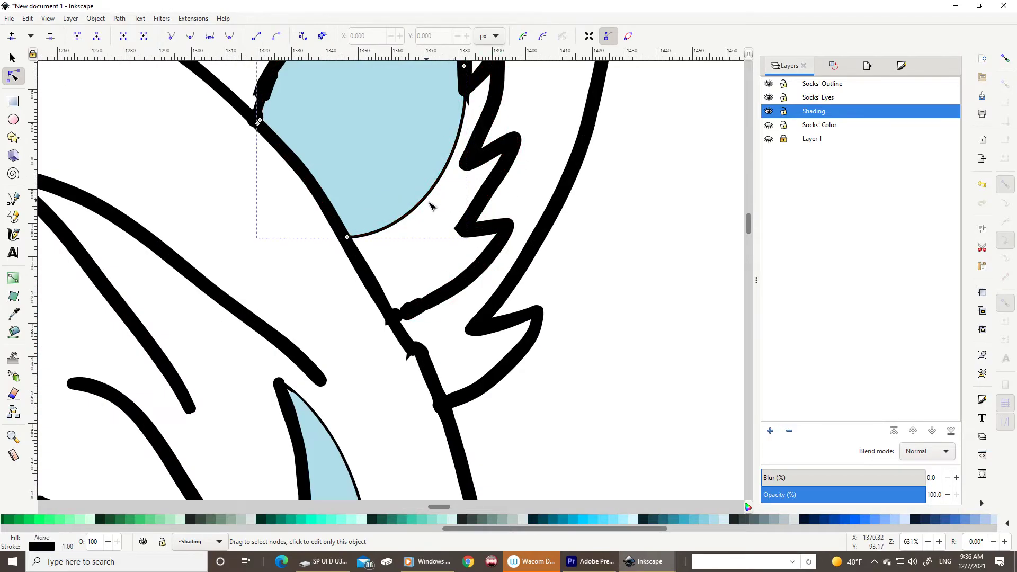
key(minus)
key(minus)
key(minus)
key(plus)
key(plus)
key(minus)
key(minus)
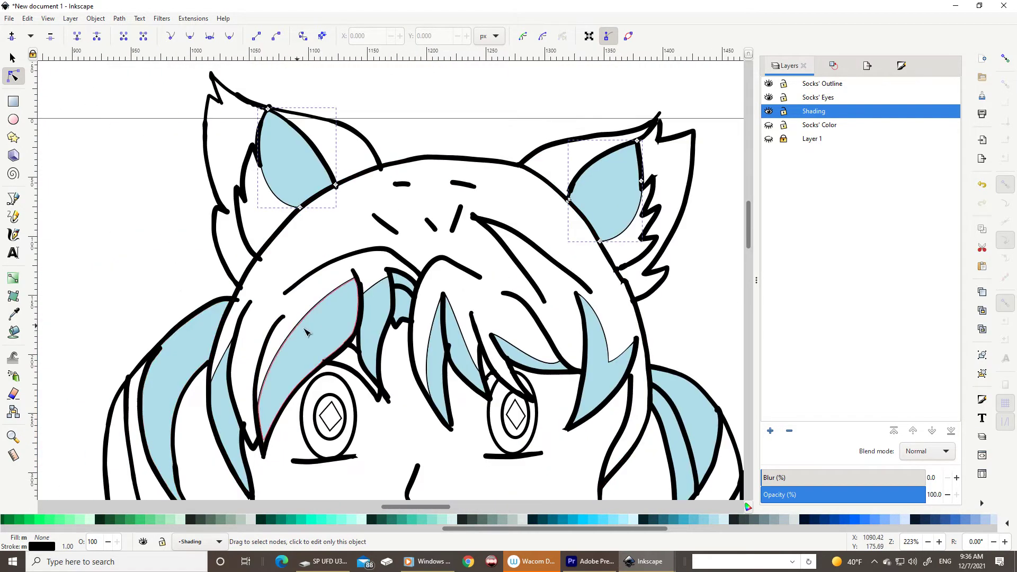
key(plus)
key(plus)
key(plus)
key(minus)
key(minus)
key(plus)
key(plus)
key(plus)
key(plus)
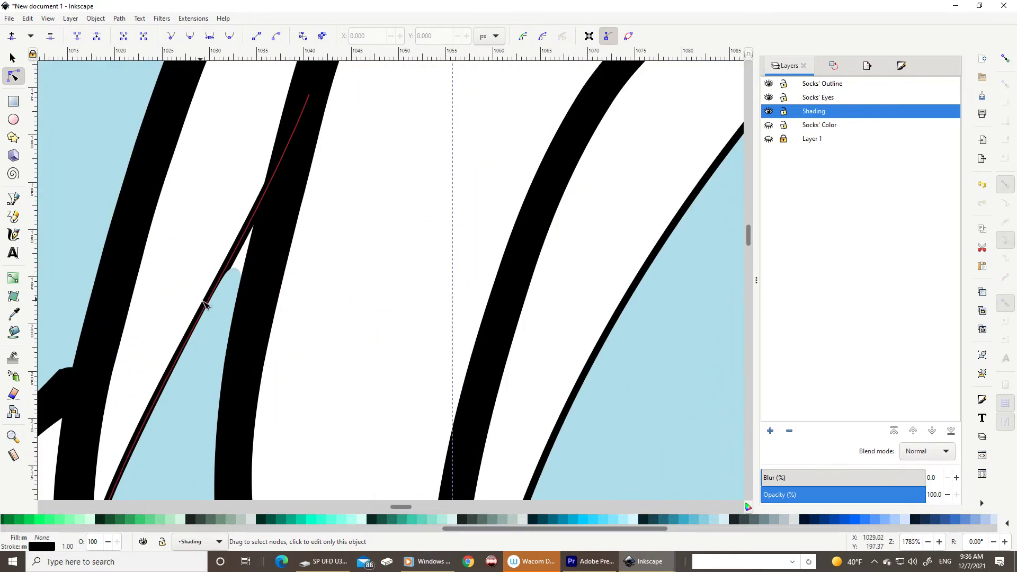
key(minus)
key(minus)
key(minus)
key(plus)
key(plus)
key(plus)
key(plus)
click(456, 212)
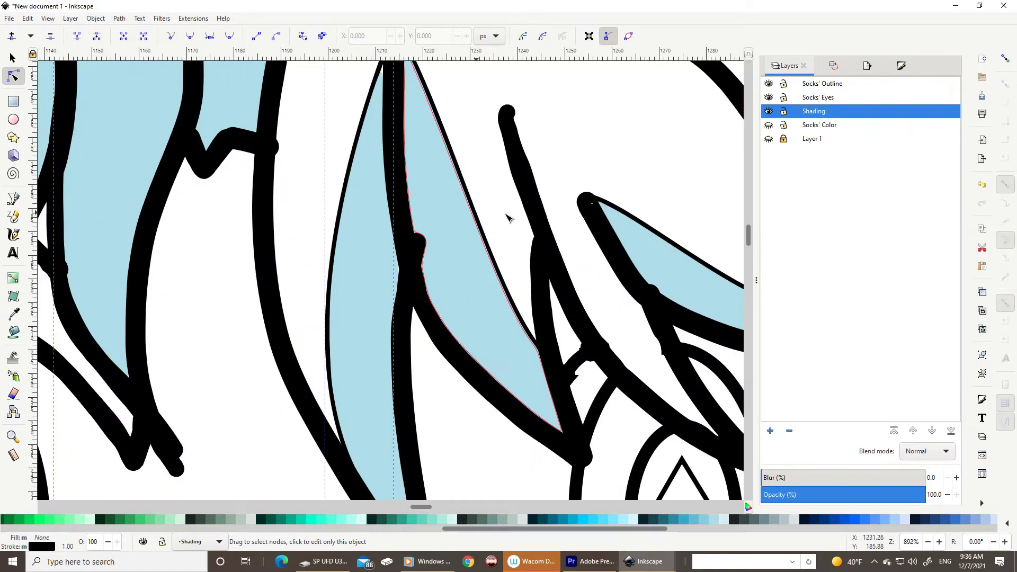
key(Escape)
key(minus)
key(minus)
key(minus)
key(plus)
key(plus)
key(plus)
key(plus)
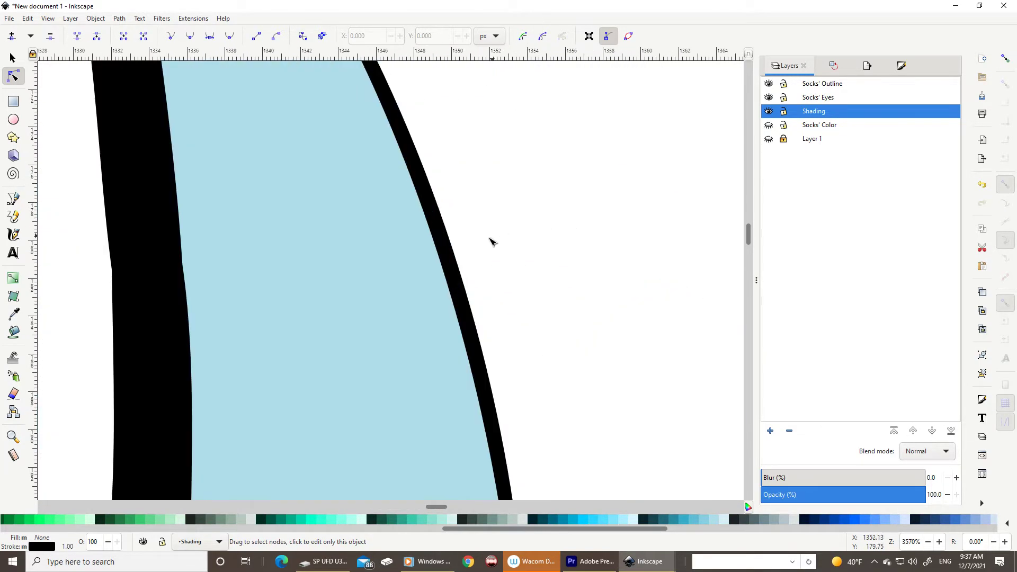
key(minus)
key(minus)
key(minus)
key(minus)
key(minus)
key(minus)
key(plus)
key(plus)
key(plus)
key(plus)
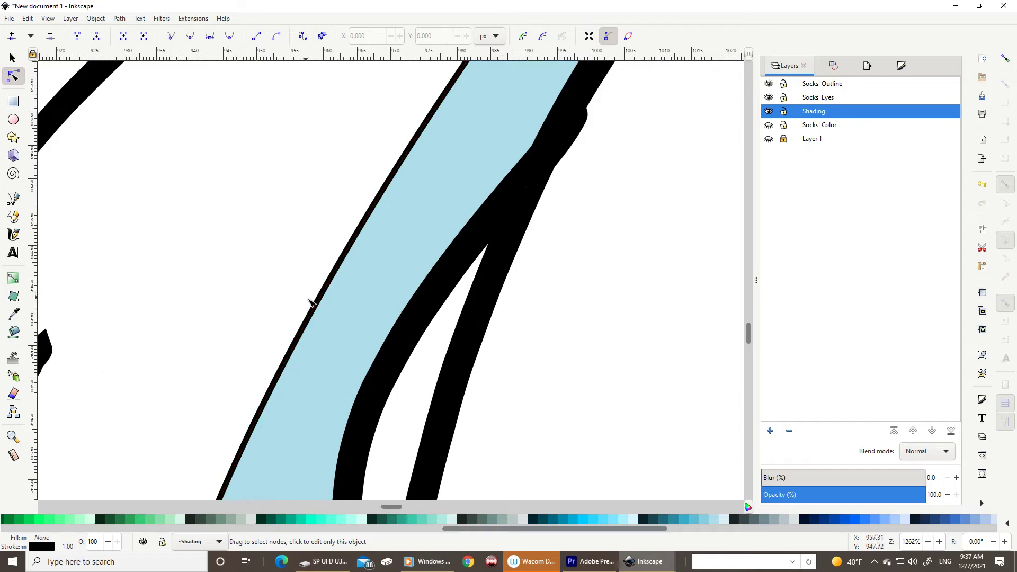
click(13, 315)
key(minus)
key(minus)
key(minus)
key(minus)
key(minus)
key(minus)
scroll(453, 340, up, 3)
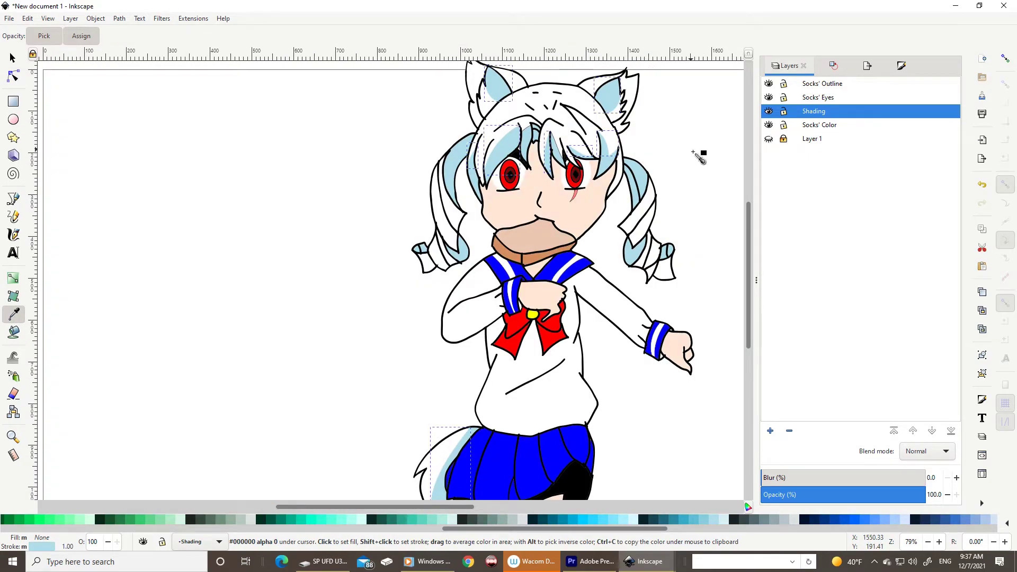
Add a new layer named 'Eye Shine' above the Socks' Eyes layer
click(819, 98)
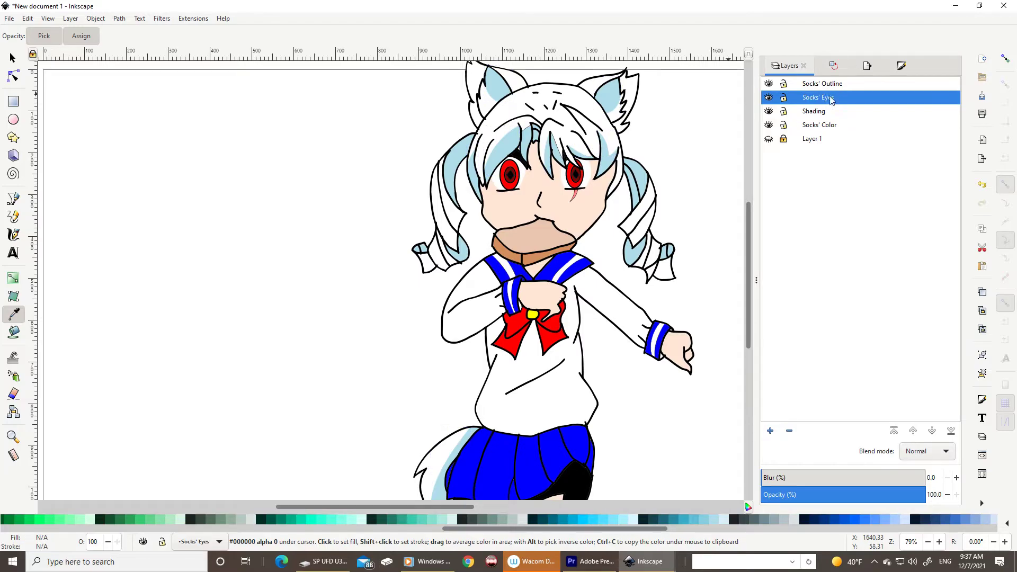
click(771, 431)
text(e Shin)
key(Return)
Draw a white oval highlight on the first iris and tilt it
key(e)
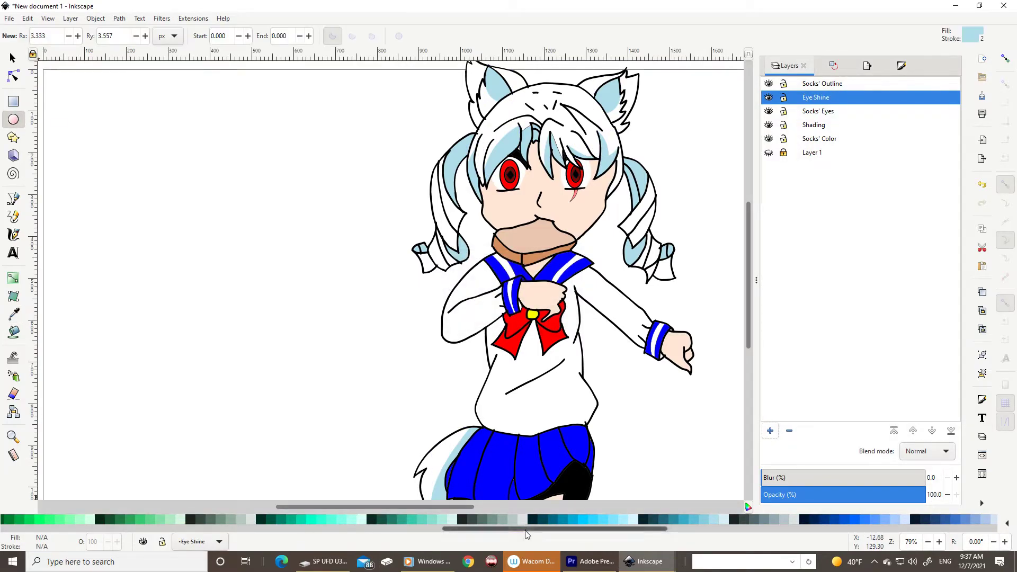
scroll(526, 176, up, 3)
scroll(526, 177, up, 3)
drag(466, 97, 509, 168)
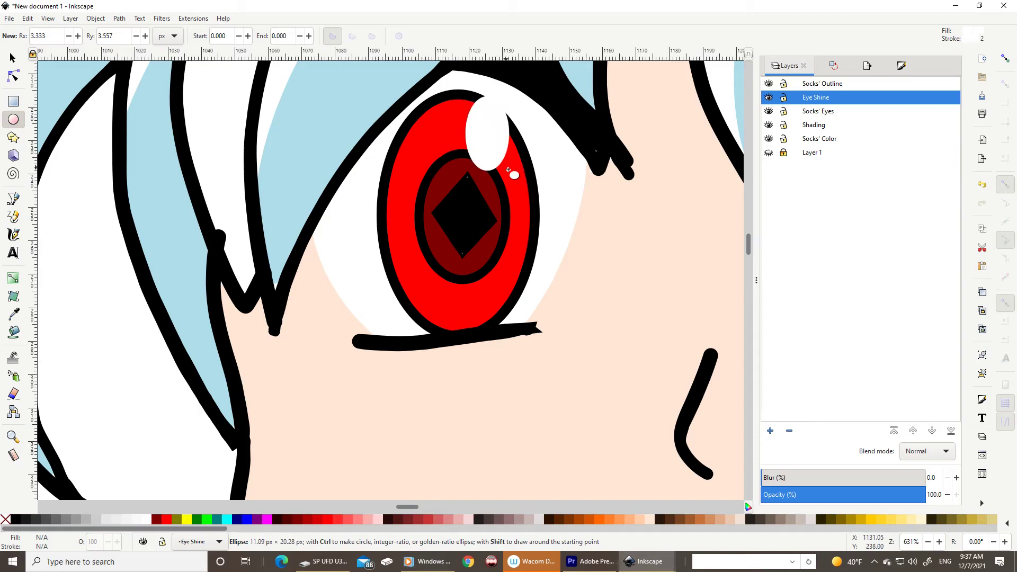
key(s)
drag(462, 93, 450, 105)
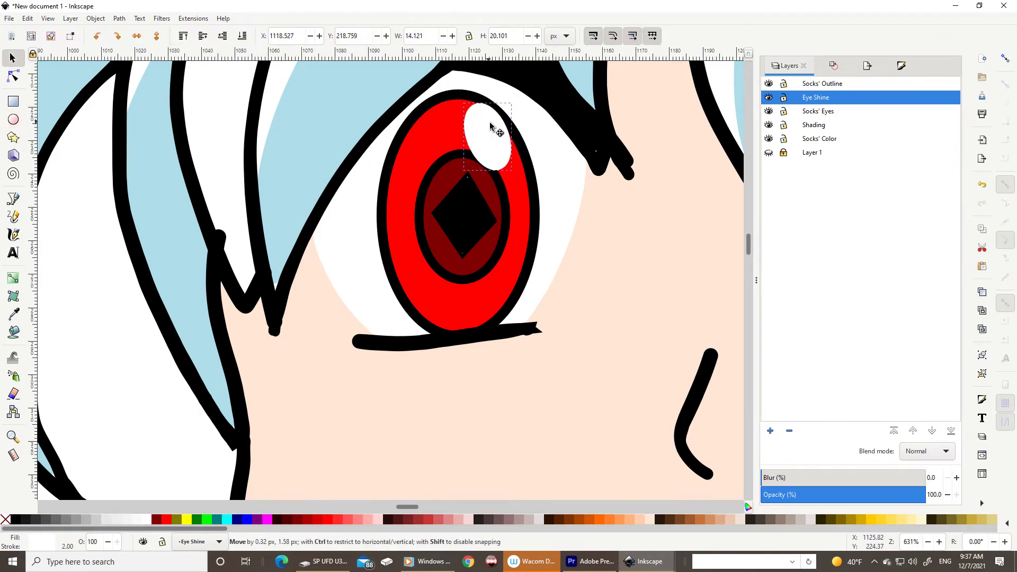
scroll(477, 133, down, 3)
scroll(578, 231, up, 3)
key(Escape)
Add small white shine circles low on the irises and ovals at the iris tops
key(e)
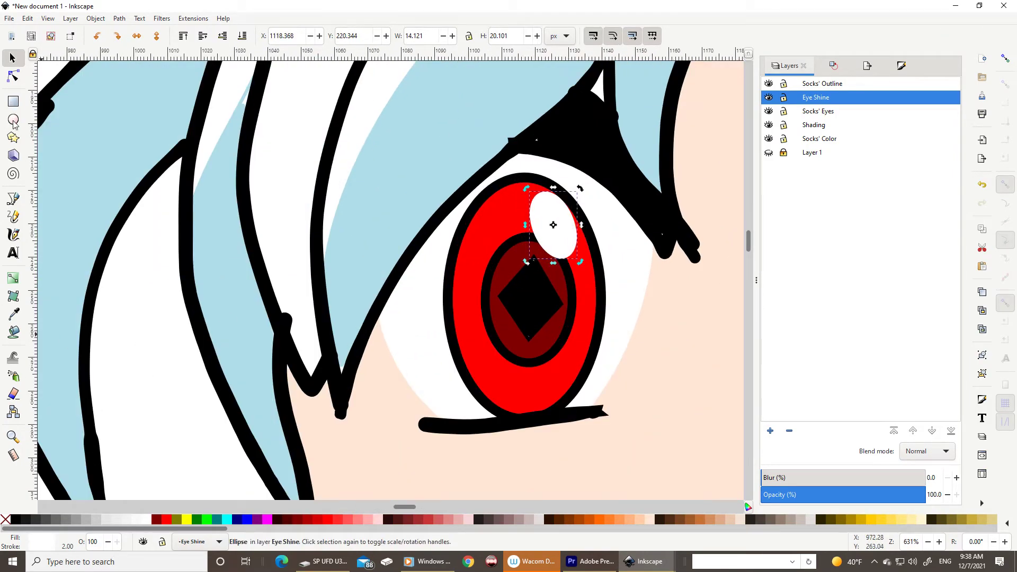
drag(497, 348, 530, 380)
scroll(568, 378, down, 4)
scroll(504, 371, up, 1)
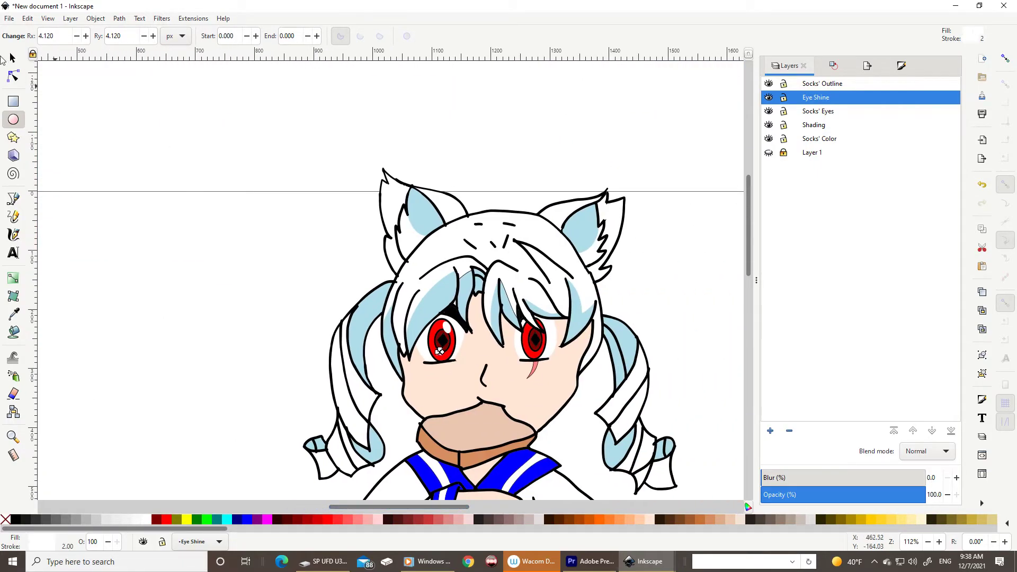
scroll(504, 414, up, 2)
scroll(503, 424, up, 1)
drag(482, 414, 511, 442)
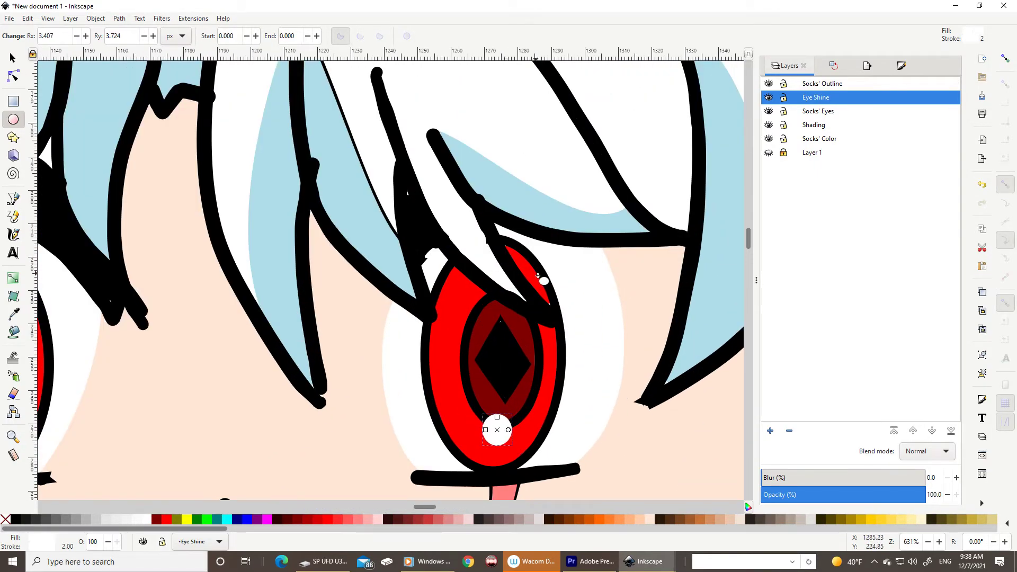
mouse_move(515, 256)
mouse_down()
mouse_move(540, 297)
mouse_move(533, 267)
mouse_up()
key(s)
scroll(554, 284, down, 4)
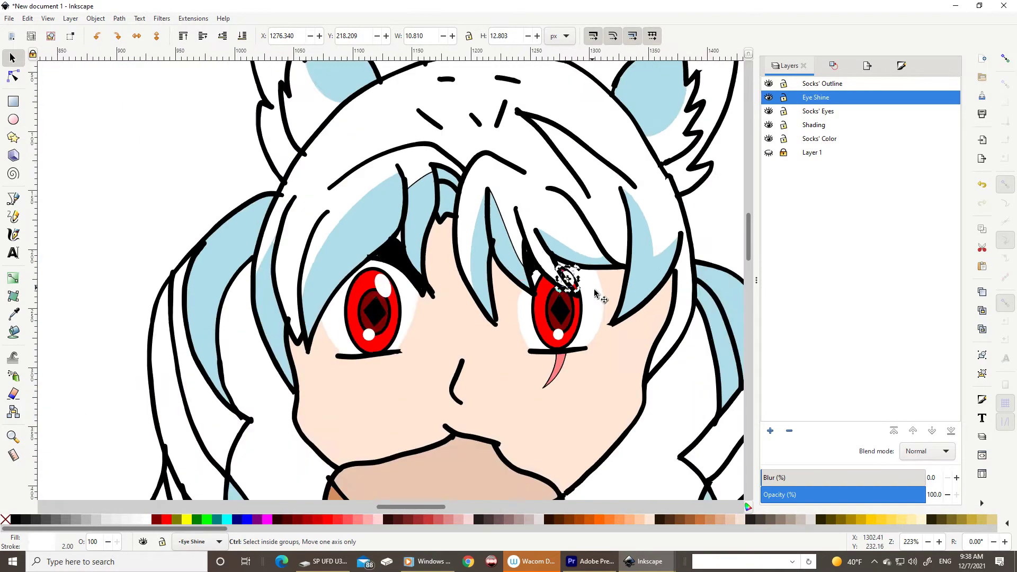
scroll(641, 368, down, 1)
key(Escape)
scroll(626, 318, down, 2)
scroll(620, 348, down, 1)
Hide Shading and bucket-fill the unpainted gaps near the tail on Socks' Color
click(769, 153)
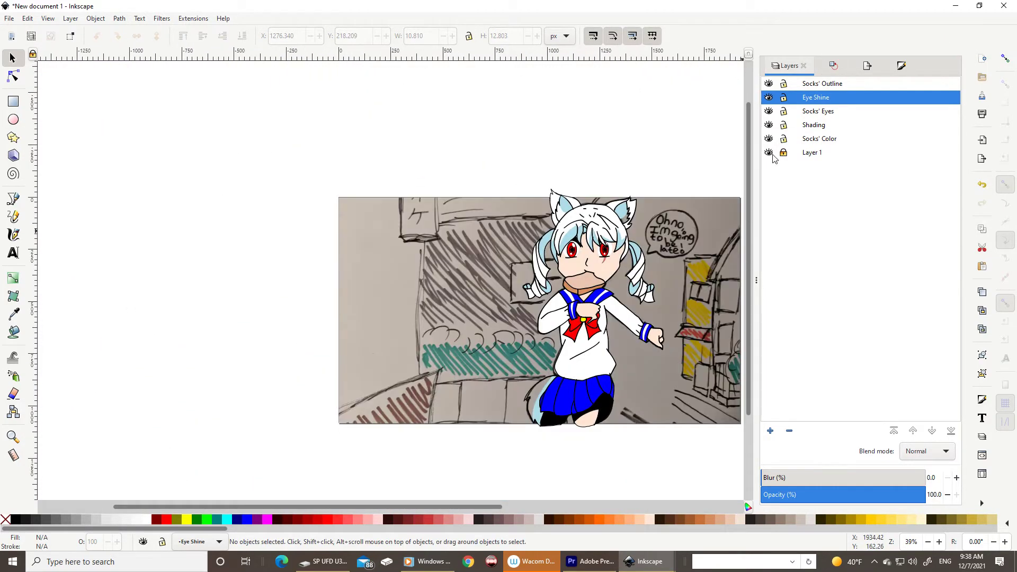
click(769, 125)
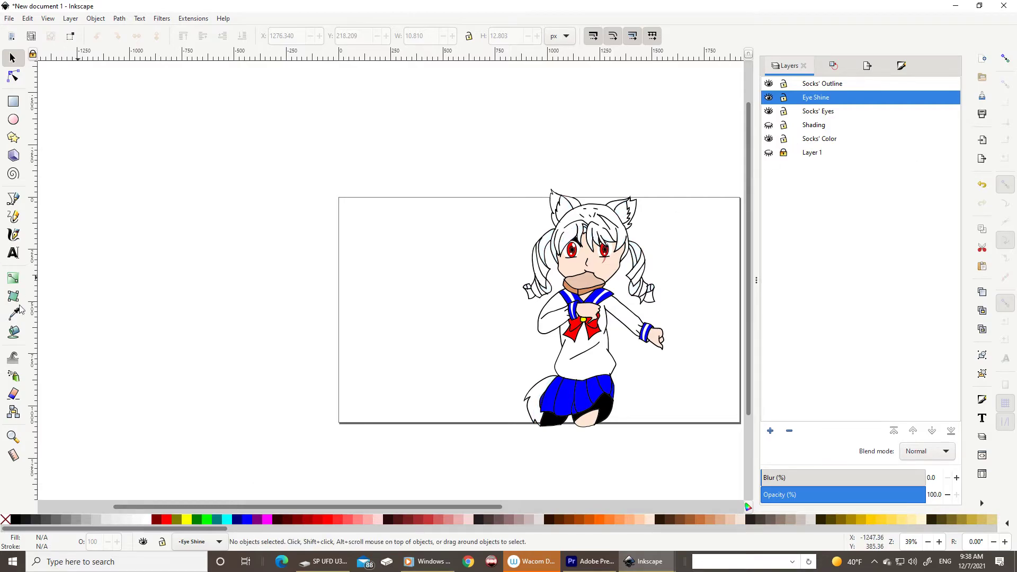
key(u)
click(820, 139)
scroll(552, 387, up, 4)
click(551, 382)
scroll(551, 381, down, 2)
click(549, 413)
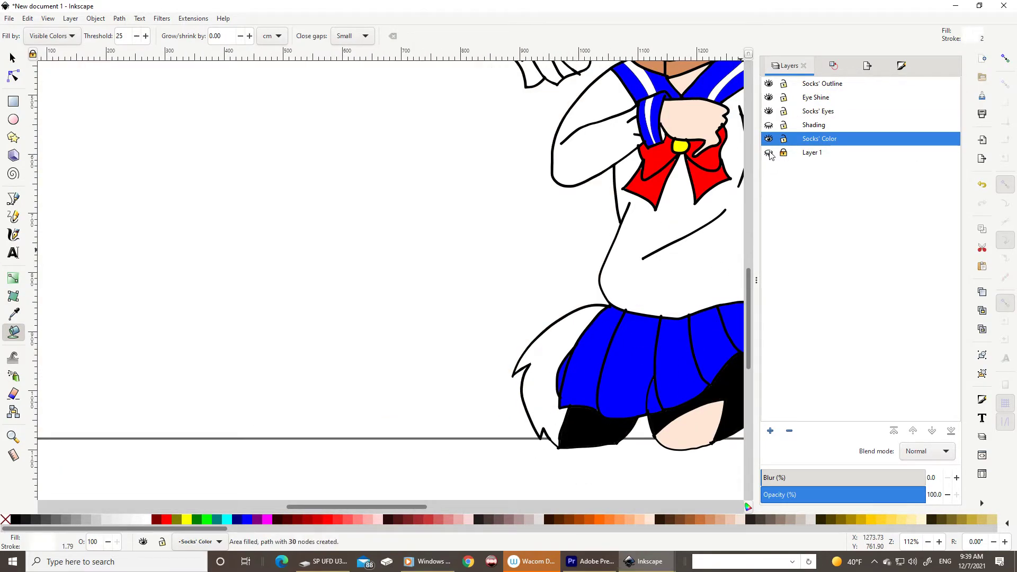
Show the Shading and sketch layers again and touch up the gap near the cat ear
click(769, 152)
click(768, 125)
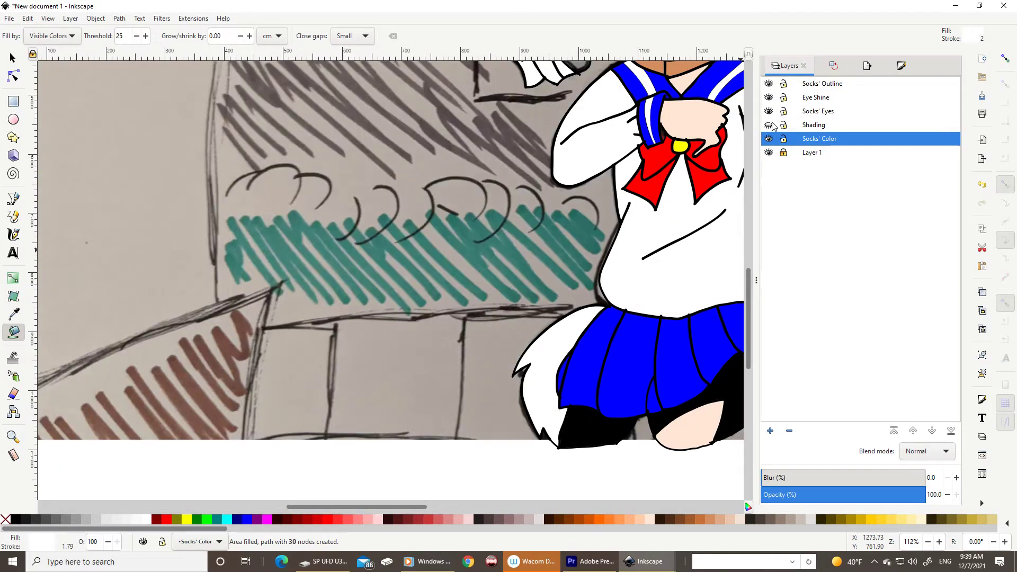
scroll(583, 318, down, 2)
scroll(583, 265, up, 3)
click(769, 153)
scroll(711, 143, up, 3)
scroll(711, 143, up, 3)
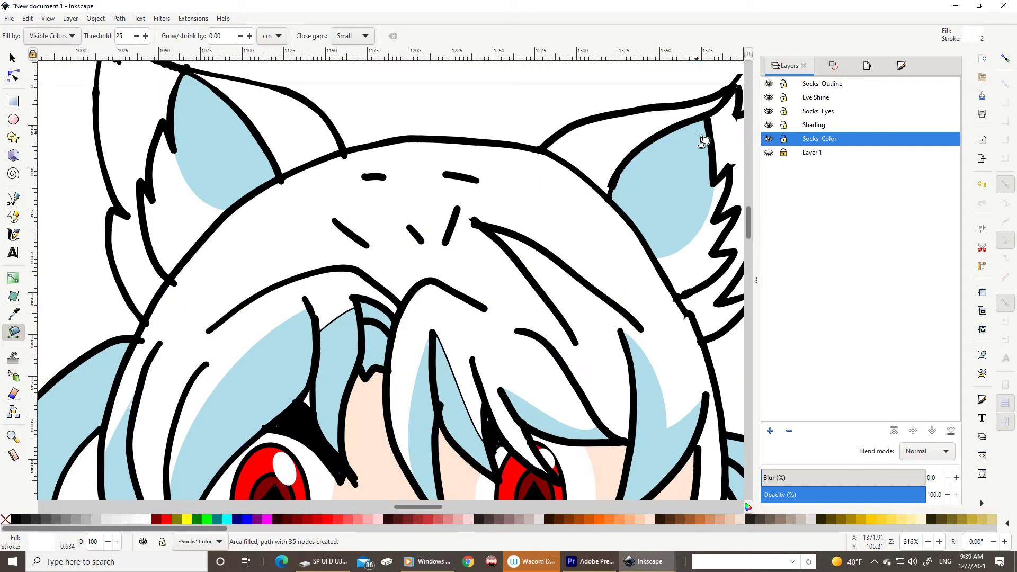
scroll(700, 159, down, 7)
scroll(679, 181, down, 1)
scroll(679, 180, down, 1)
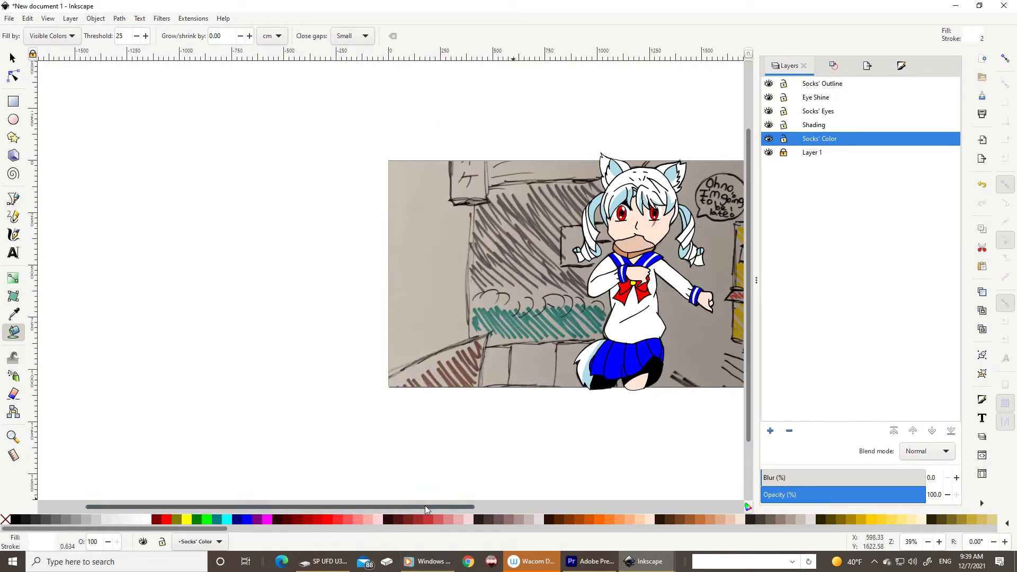
drag(425, 506, 539, 503)
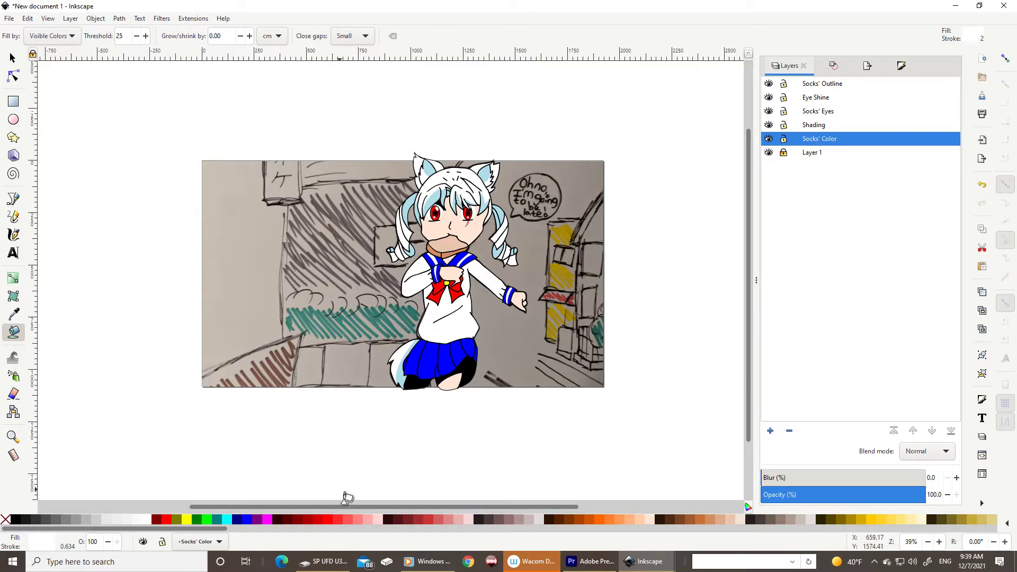
Save the drawing as 'Animay Thumbnail.svg'
click(9, 18)
click(64, 118)
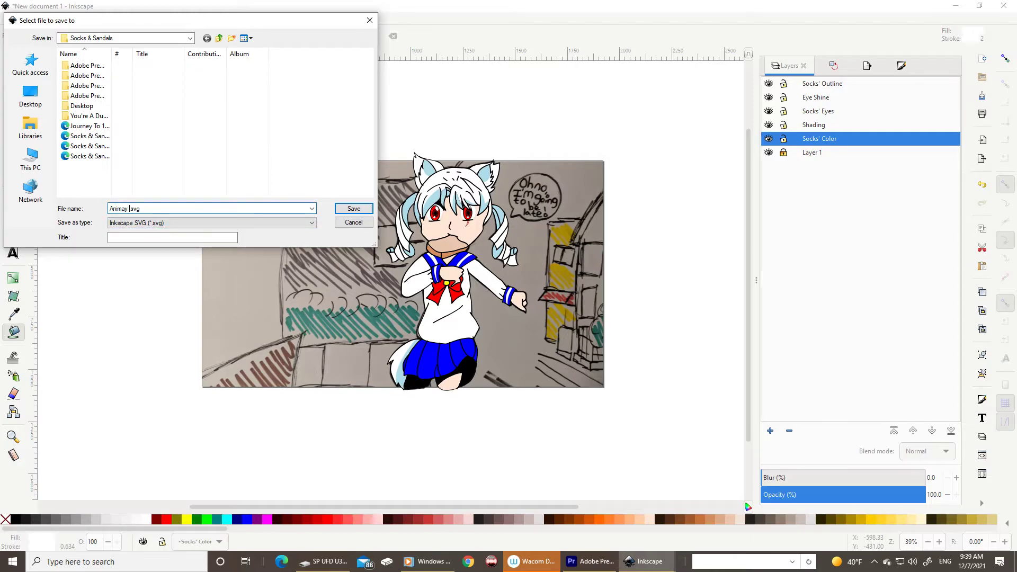
text(il)
key(Return)
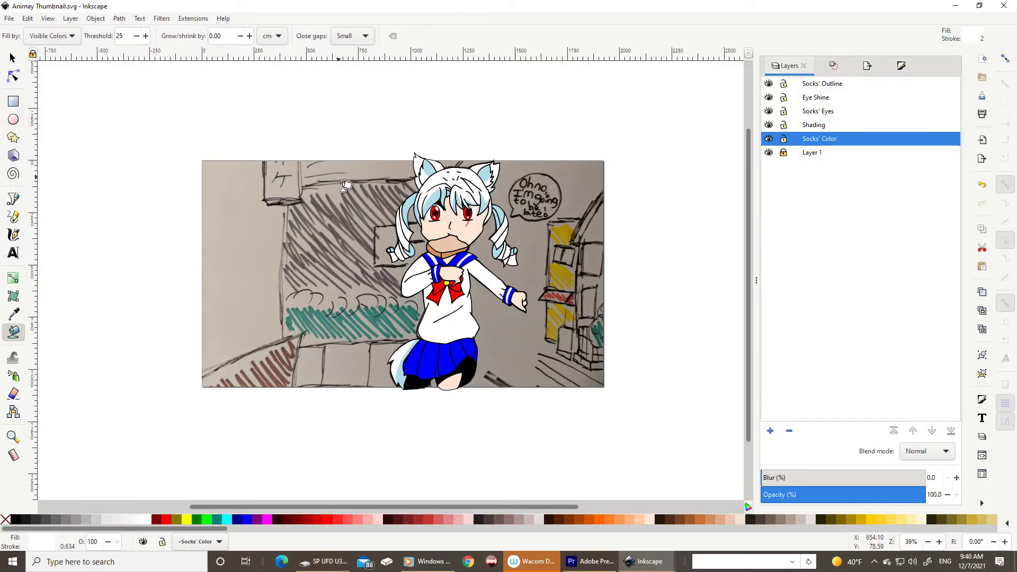
Add a new layer named 'Background' above Layer 1
click(812, 152)
click(770, 431)
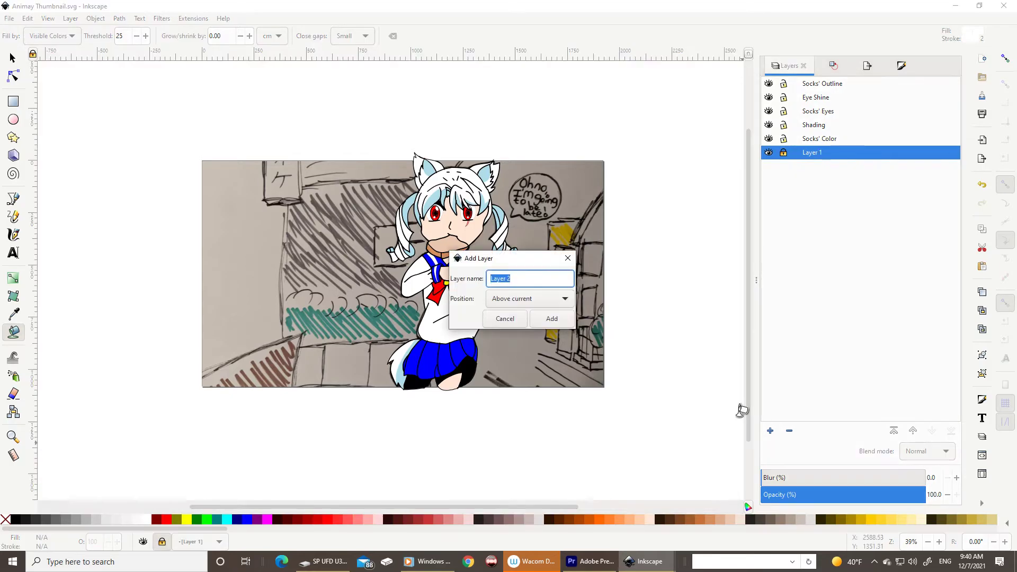
text(ound)
key(Return)
Pencil-trace the hanging sign, left building edge, ground line and pavement lines
key(p)
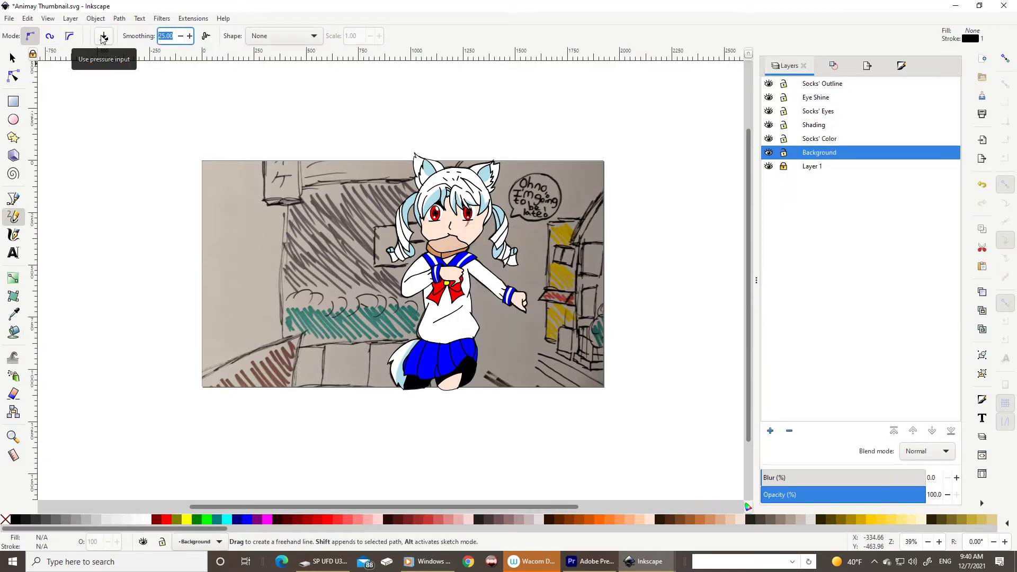
drag(264, 178, 263, 155)
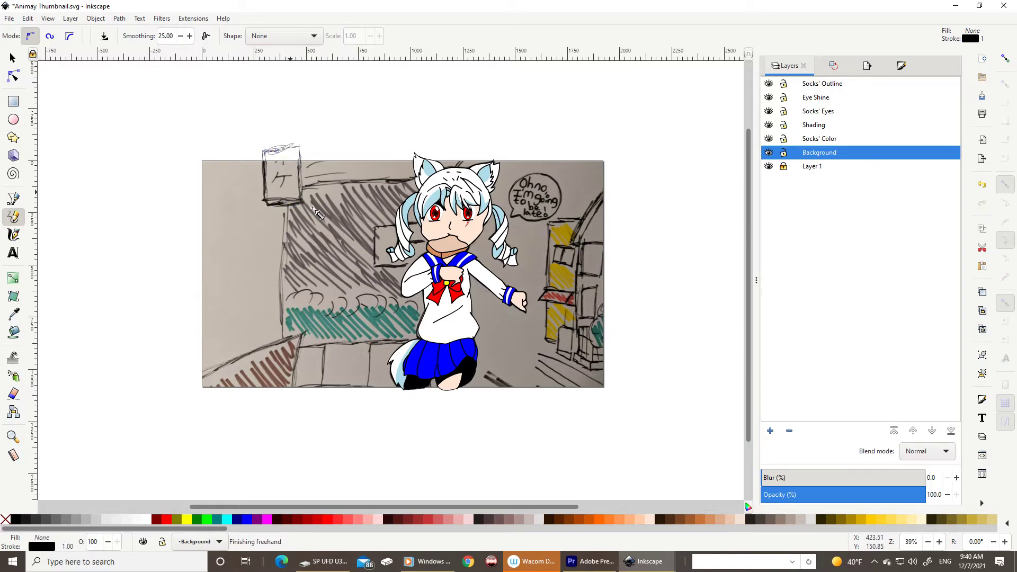
drag(291, 193, 282, 155)
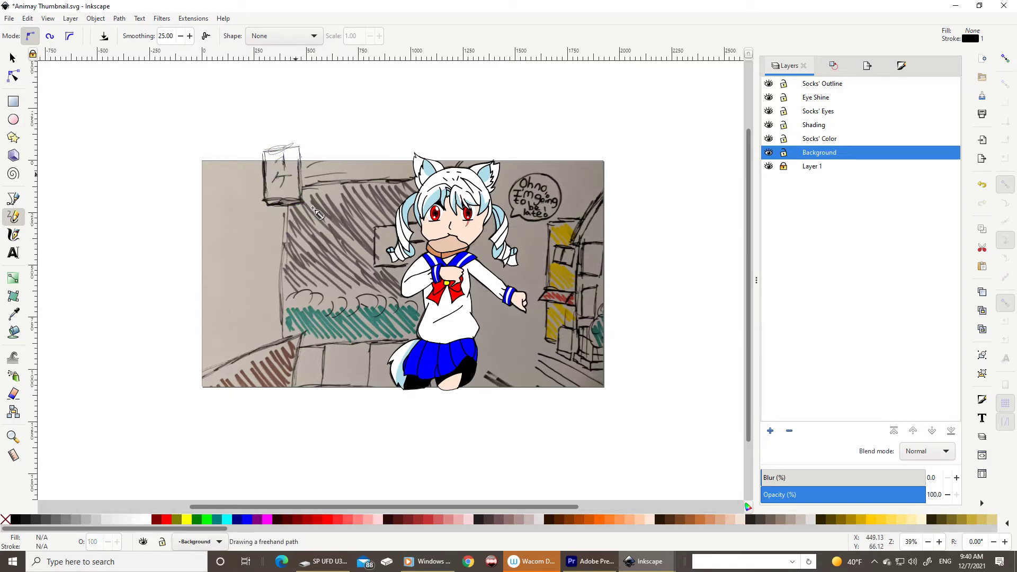
drag(283, 210, 282, 249)
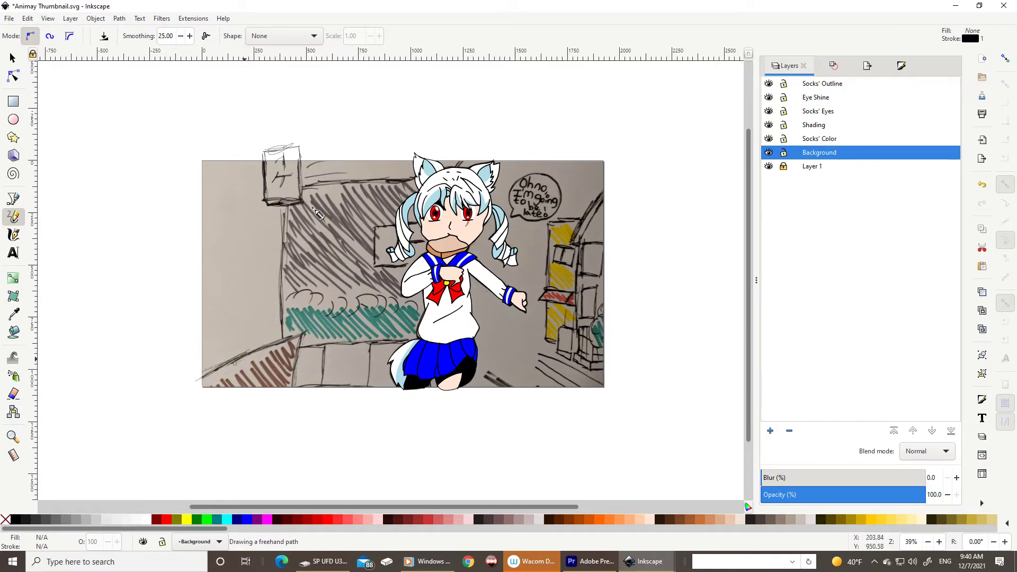
drag(300, 345, 356, 342)
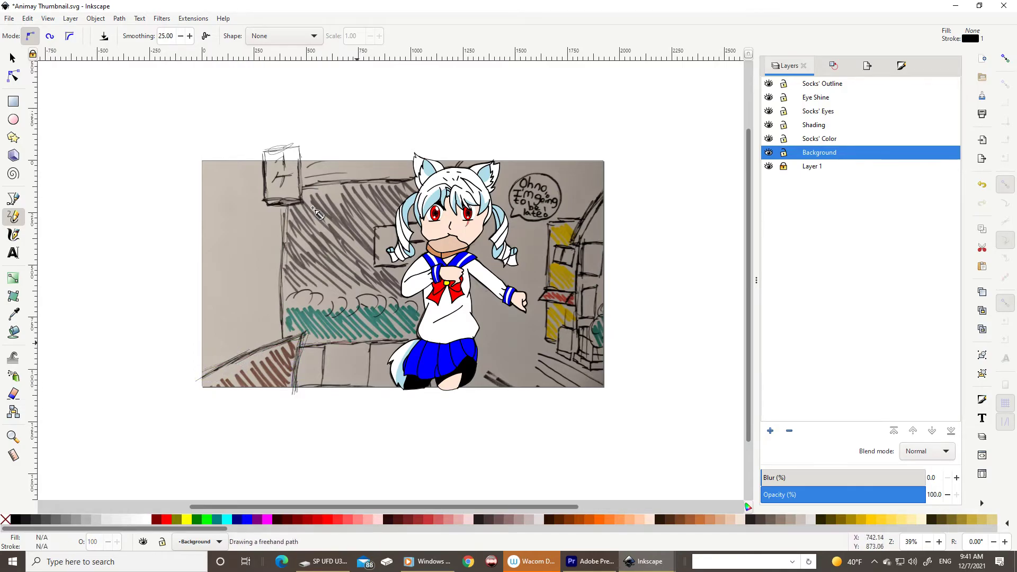
drag(321, 390, 320, 398)
drag(369, 345, 368, 399)
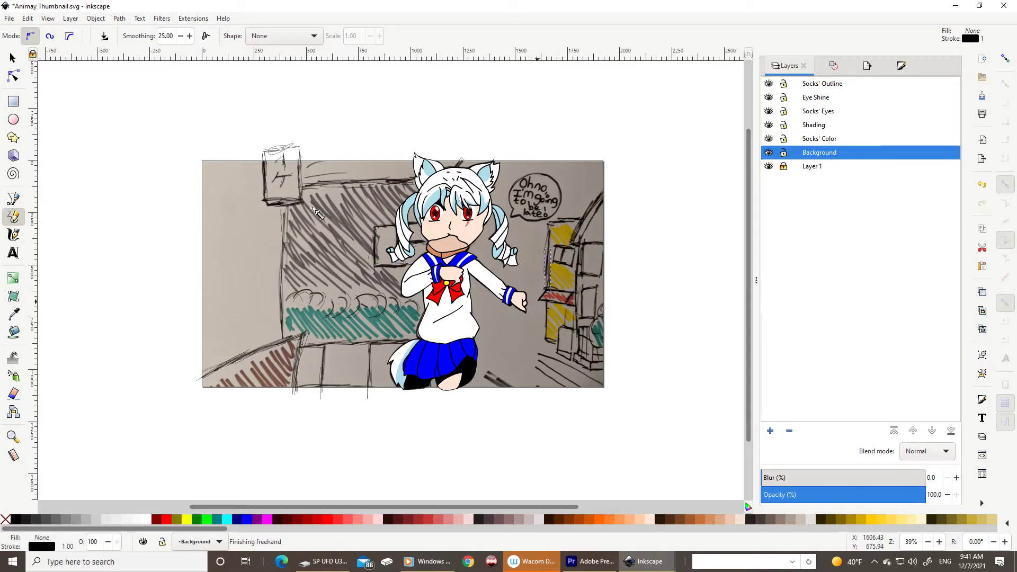
Trace the right-hand building's edges and details, toggling Layer 1 to check the lines
mouse_move(546, 291)
mouse_down()
mouse_move(574, 293)
mouse_move(558, 303)
mouse_up()
drag(580, 241, 609, 192)
mouse_move(567, 328)
mouse_down()
mouse_move(559, 345)
mouse_move(595, 352)
mouse_up()
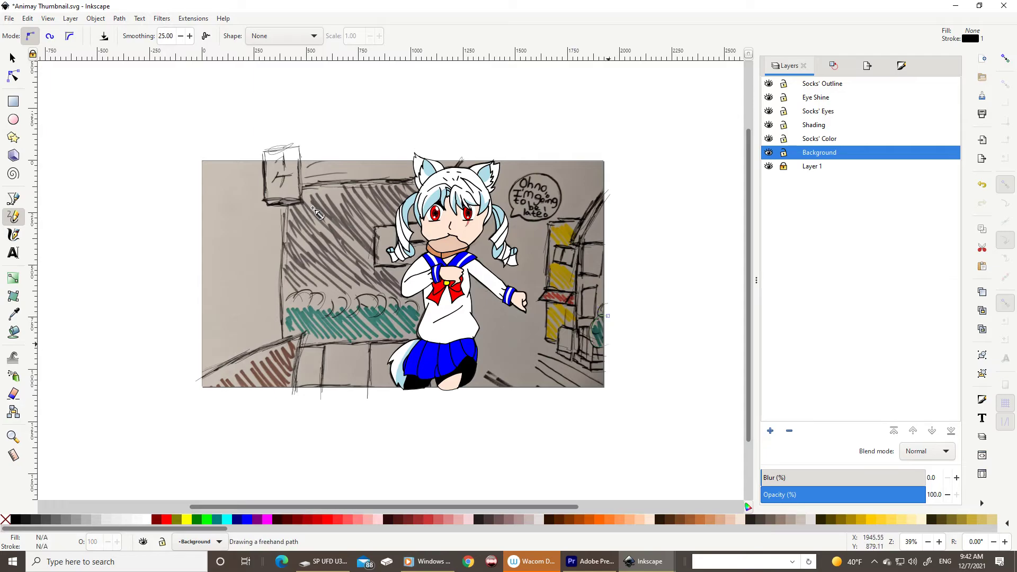
drag(604, 307, 599, 347)
drag(586, 242, 596, 317)
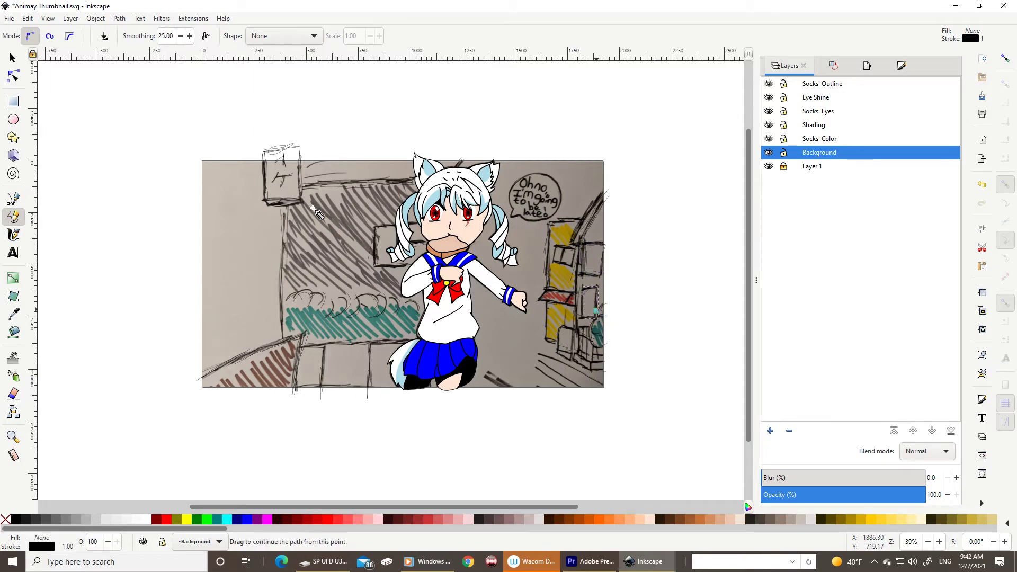
click(769, 166)
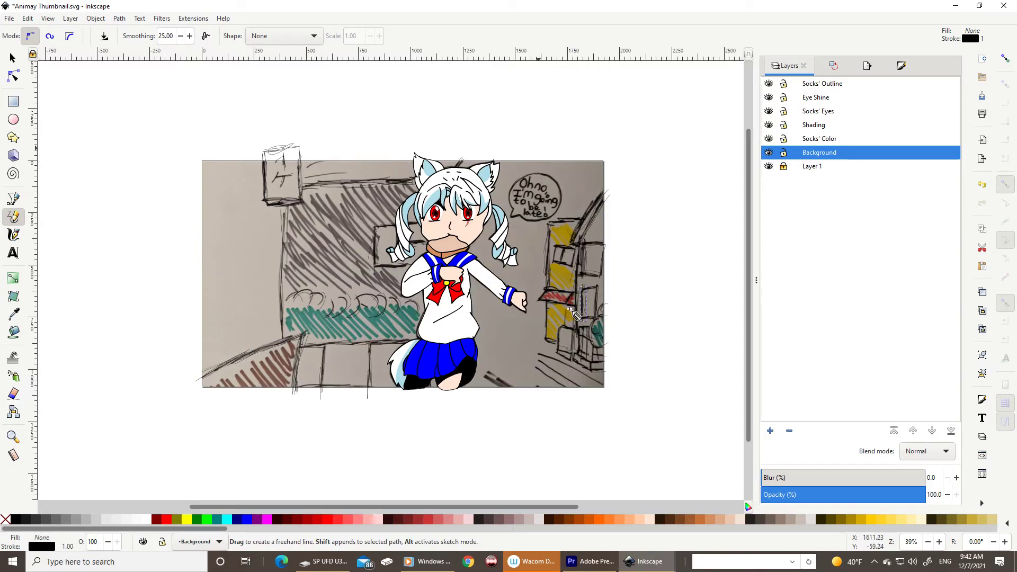
drag(555, 245, 572, 312)
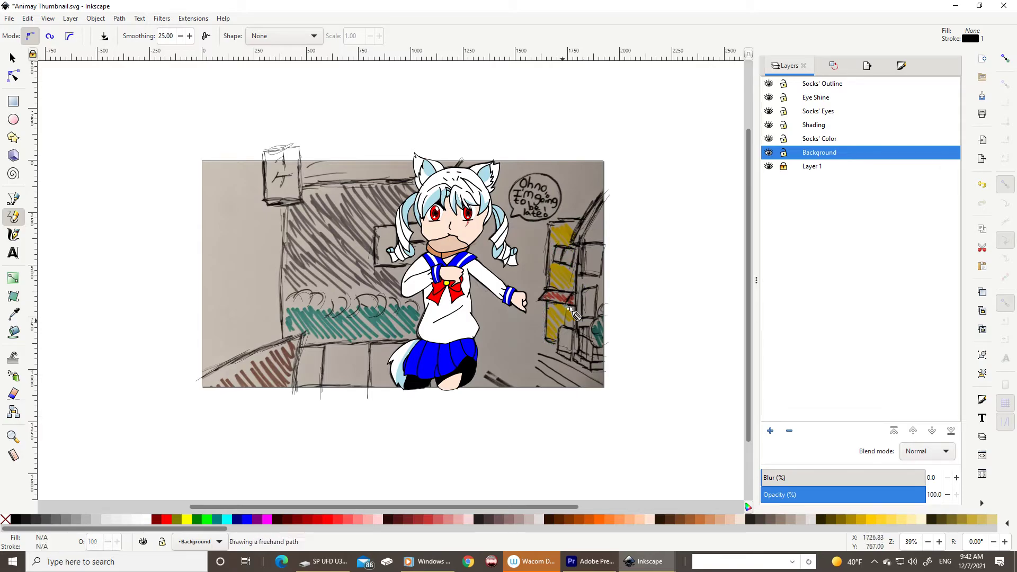
click(769, 165)
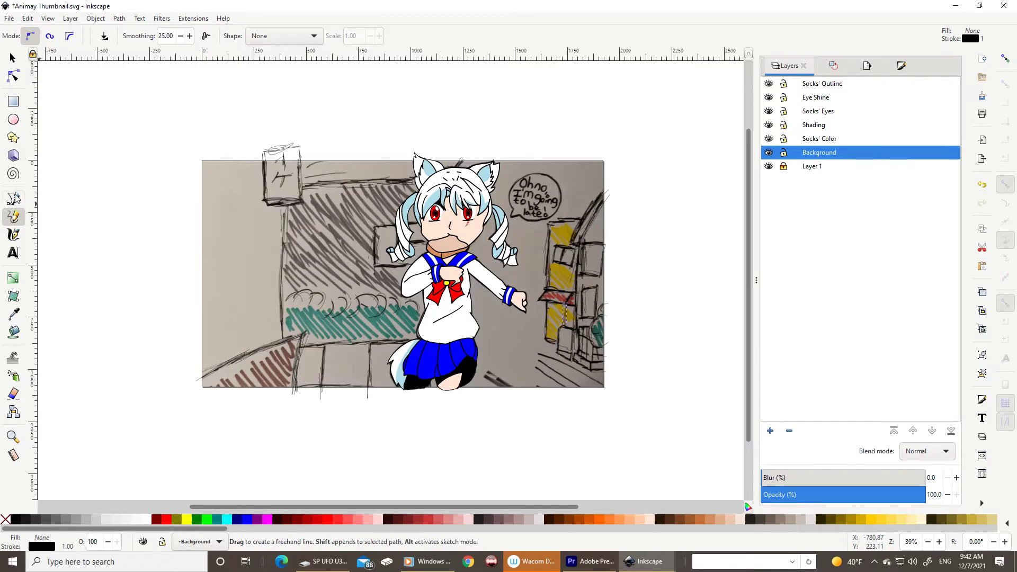
Scribble yellow over the building's yellow area with a width-1 calligraphy brush
key(c)
triple_click(122, 35)
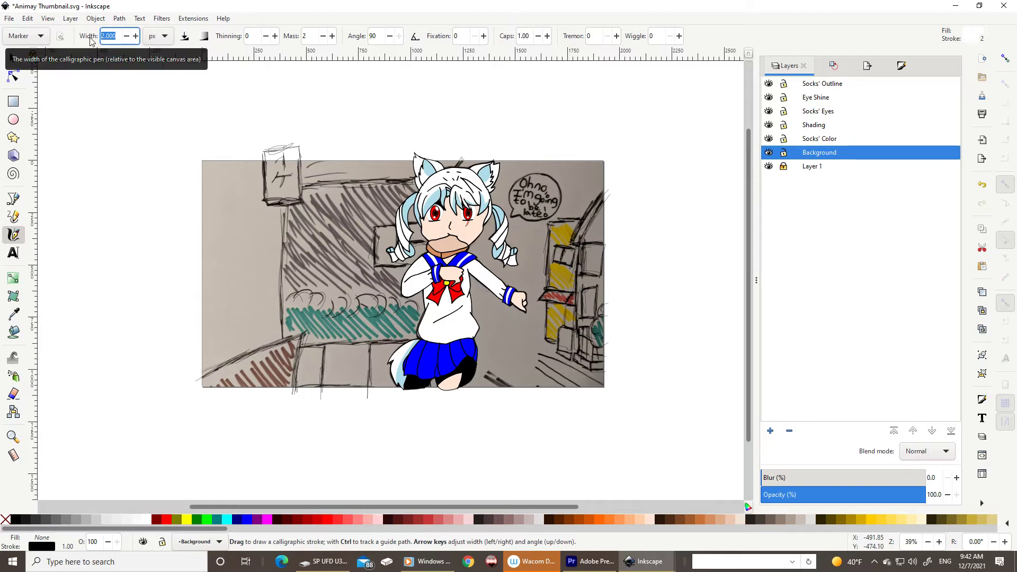
text(1)
key(Return)
click(187, 520)
scroll(443, 215, up, 8)
scroll(443, 215, down, 2)
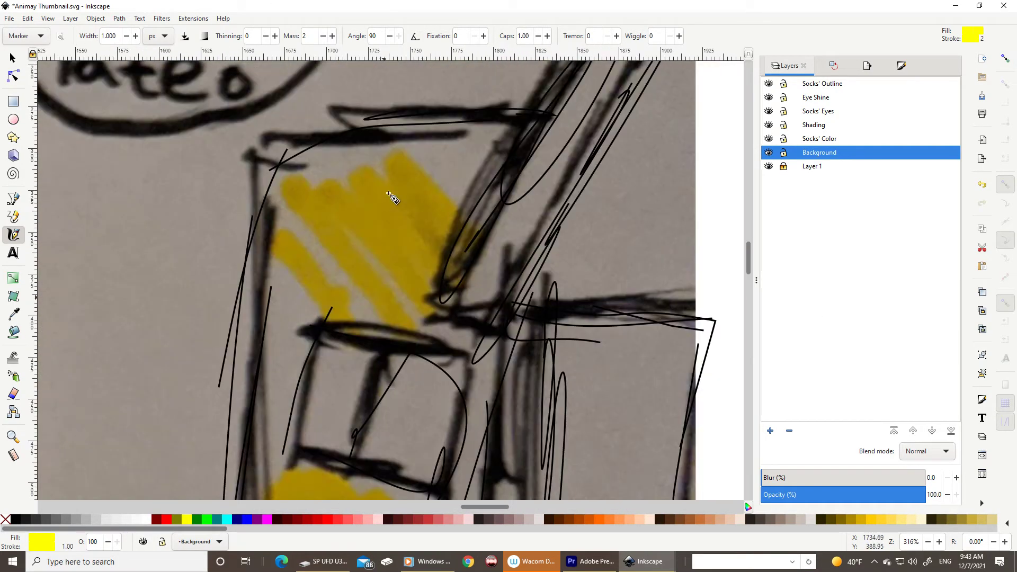
mouse_move(275, 243)
mouse_down()
mouse_move(391, 196)
mouse_move(450, 202)
mouse_move(381, 312)
mouse_move(318, 307)
mouse_move(392, 197)
mouse_up()
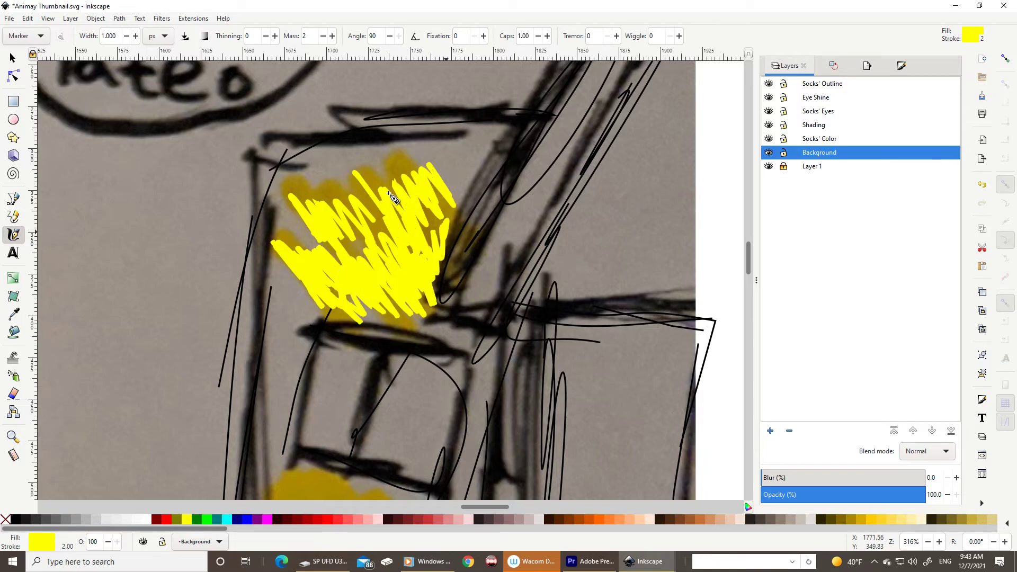
Undo that stroke and re-scribble the yellow patches with marker width 5
key(ctrl+z)
key(ctrl+z)
key(ctrl+z)
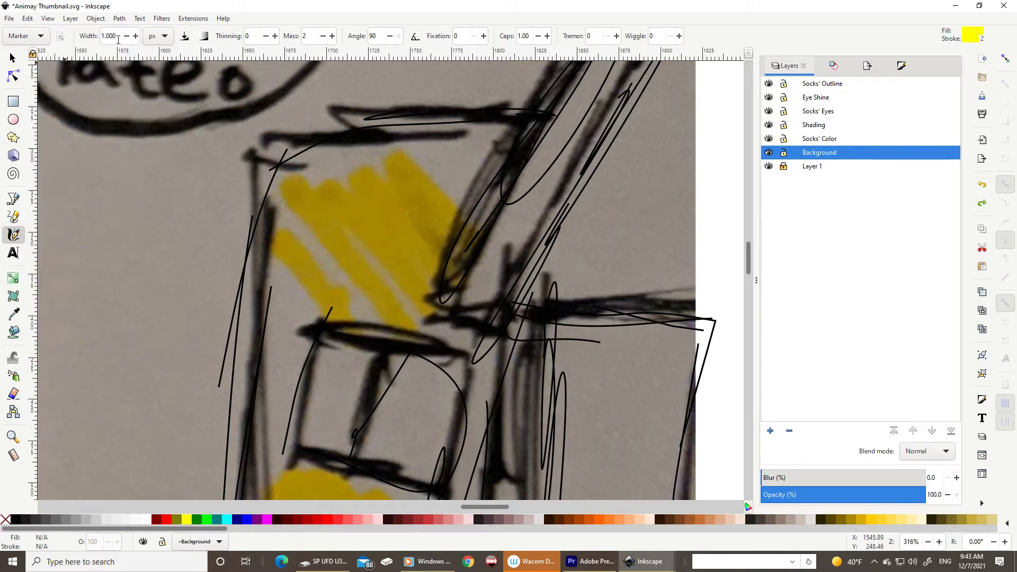
triple_click(118, 39)
text(5)
key(Return)
mouse_move(271, 244)
mouse_down()
mouse_move(291, 227)
mouse_move(398, 273)
mouse_move(416, 239)
mouse_move(453, 212)
mouse_up()
scroll(339, 182, down, 15)
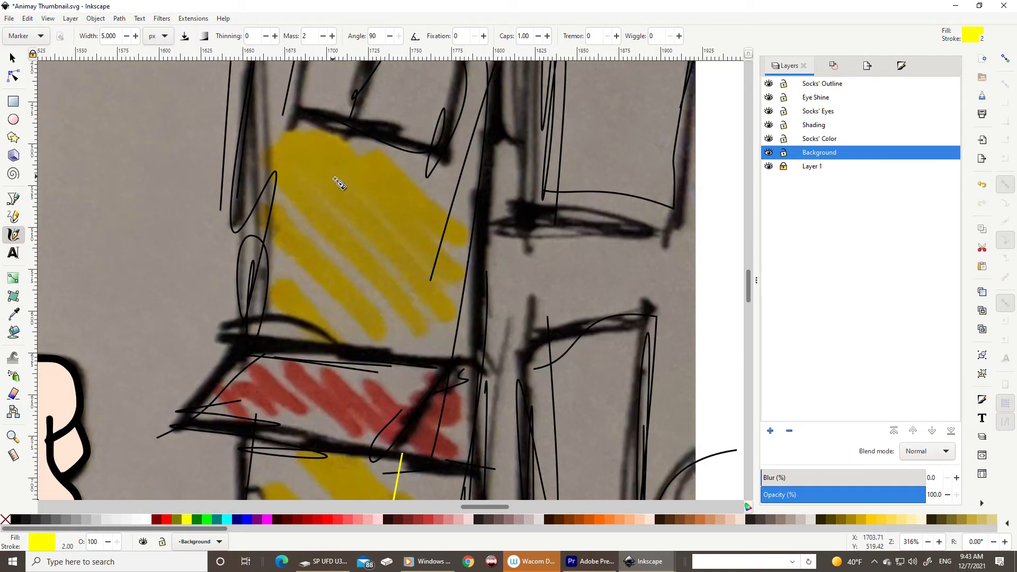
mouse_move(313, 326)
mouse_down()
mouse_move(382, 294)
mouse_move(276, 159)
mouse_move(426, 199)
mouse_move(453, 270)
mouse_move(366, 297)
mouse_up()
mouse_move(339, 183)
mouse_down()
mouse_move(371, 313)
mouse_move(408, 196)
mouse_move(440, 265)
mouse_up()
scroll(269, 272, down, 13)
mouse_move(265, 424)
mouse_down()
mouse_move(250, 363)
mouse_move(290, 261)
mouse_move(355, 222)
mouse_up()
Add more yellow marker strokes on the right side of the patch
key(n)
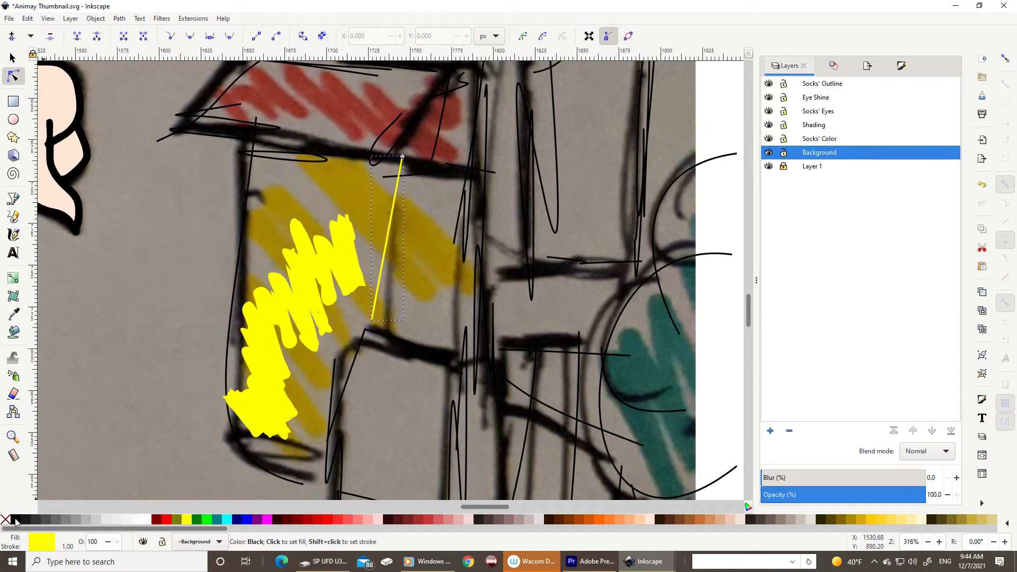
click(13, 234)
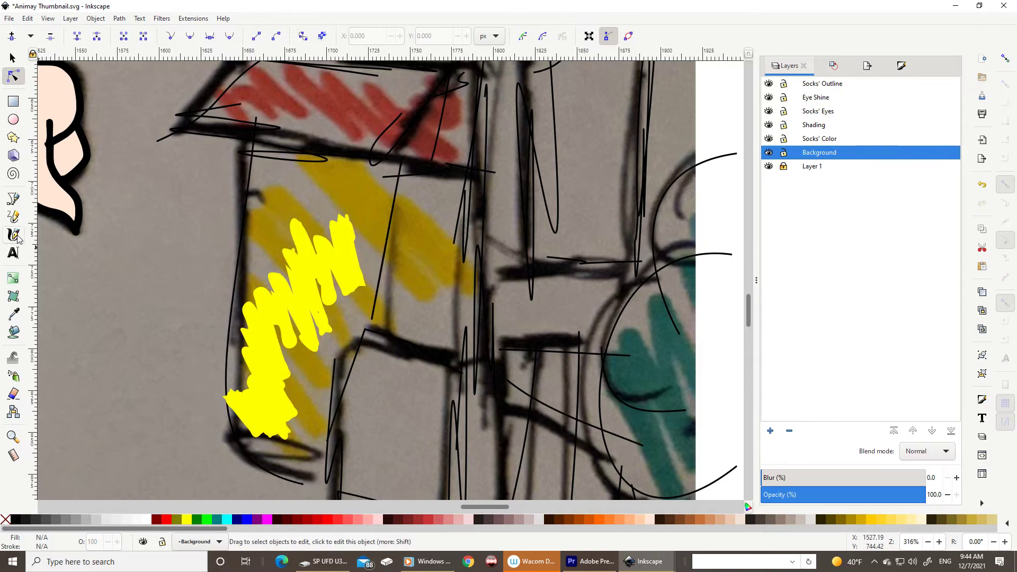
mouse_move(339, 328)
mouse_down()
mouse_move(320, 265)
mouse_move(342, 243)
mouse_up()
ctrl+scroll(338, 243, down, 3)
scroll(338, 243, down, 3)
scroll(383, 236, up, 3)
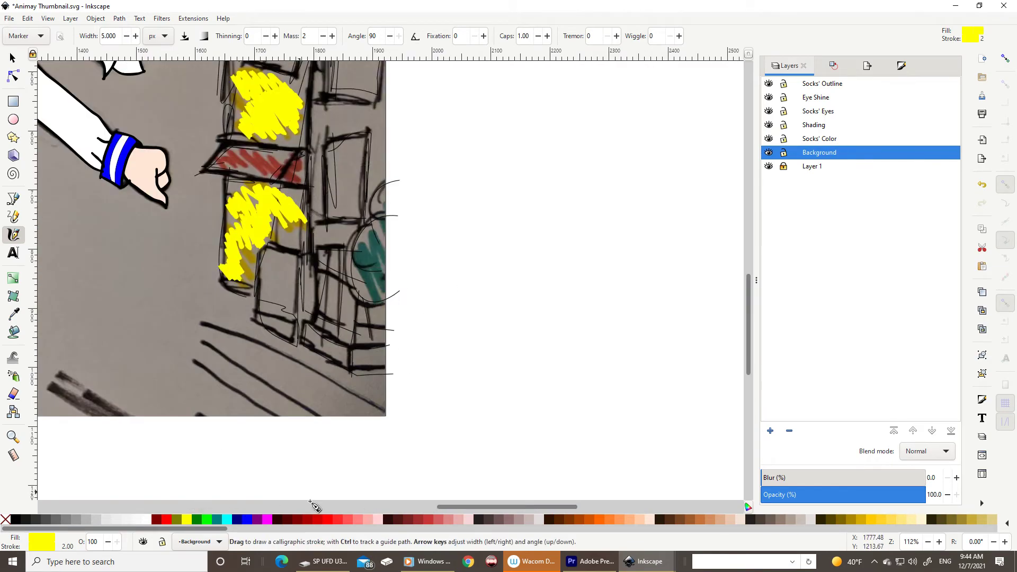
Scribble a long green zigzag over the teal hatching
key(s)
key(c)
mouse_move(366, 254)
mouse_down()
mouse_move(371, 265)
mouse_move(384, 212)
mouse_up()
scroll(402, 275, left, 10)
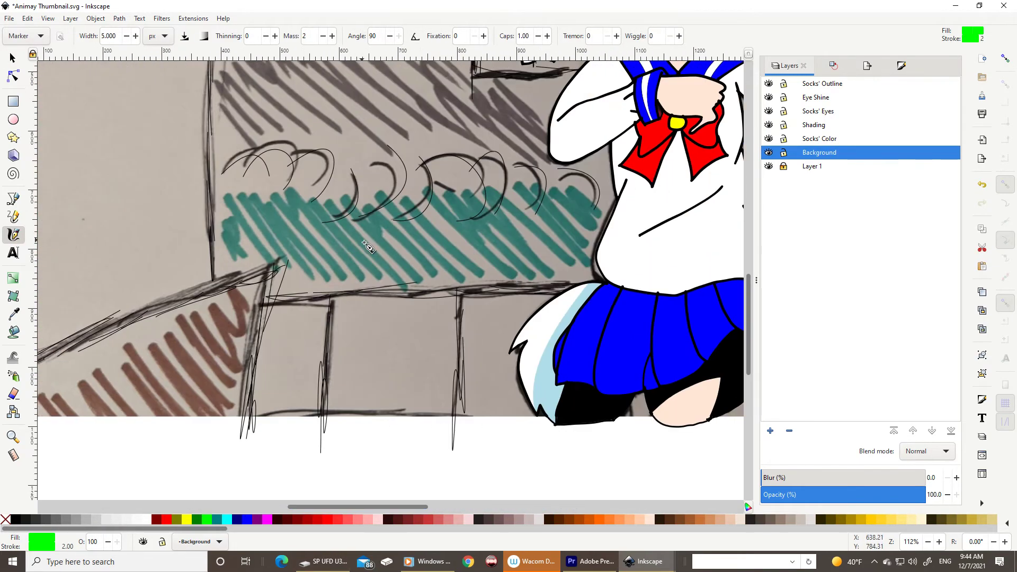
mouse_move(215, 210)
mouse_down()
mouse_move(233, 239)
mouse_move(255, 223)
mouse_move(389, 193)
mouse_up()
key(ctrl+z)
drag(237, 233, 585, 212)
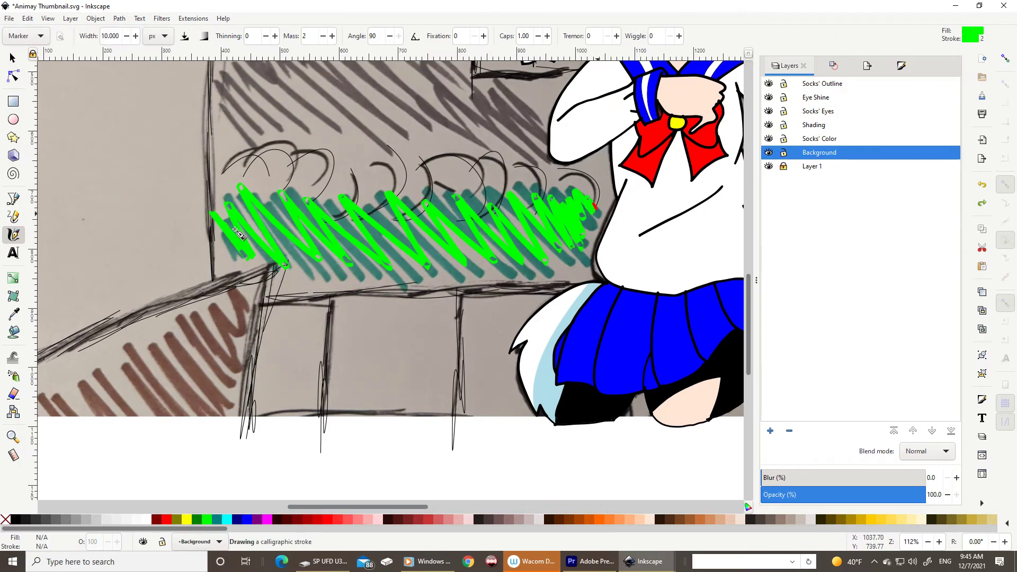
Scribble brown over the lower-left hatching and dark brown zigzags in the upper left
key(minus)
key(minus)
key(minus)
key(Escape)
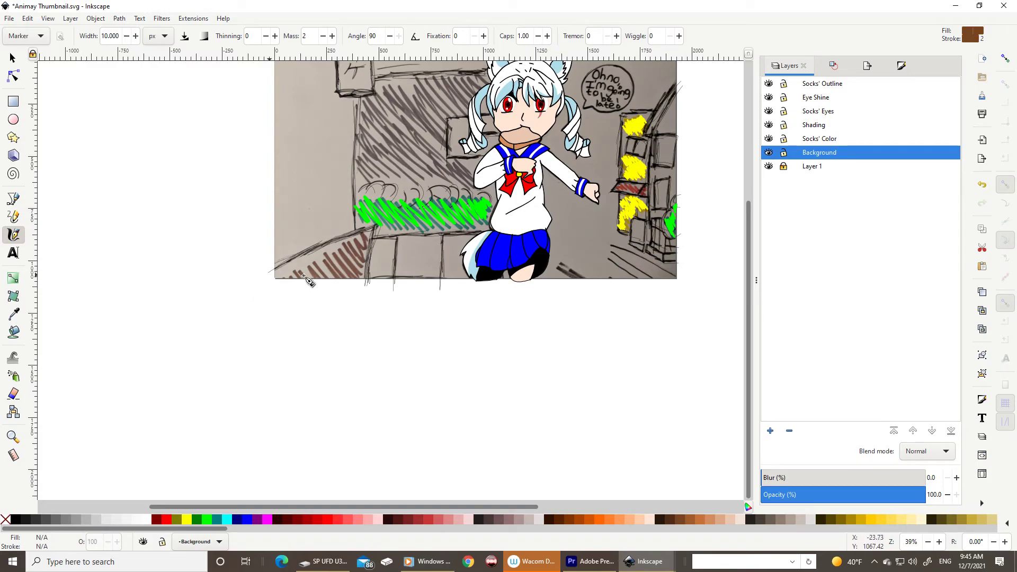
drag(307, 280, 363, 241)
key(s)
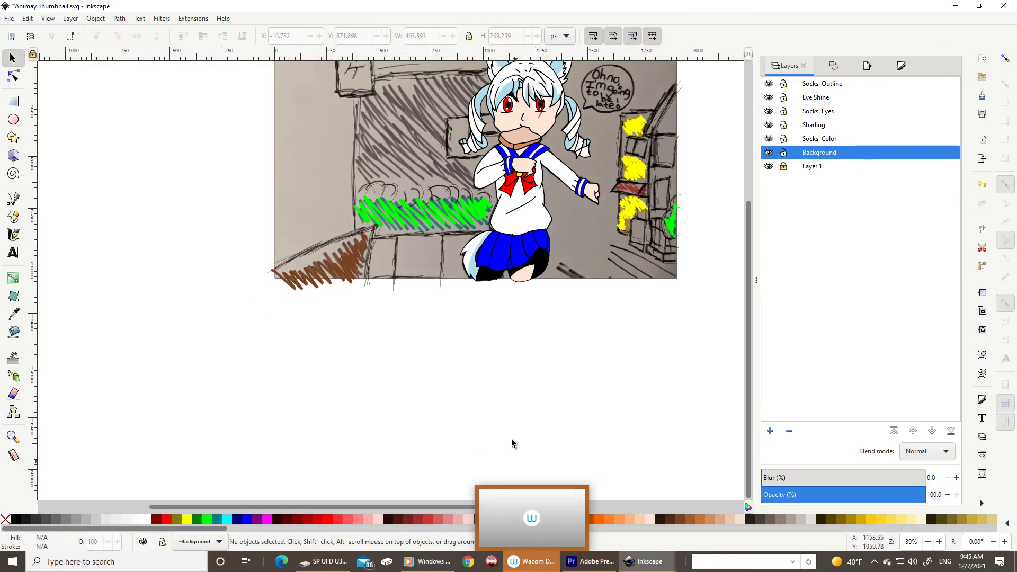
key(c)
mouse_move(383, 140)
mouse_down()
mouse_move(369, 164)
mouse_move(450, 159)
mouse_up()
drag(437, 125, 428, 98)
drag(366, 141, 424, 79)
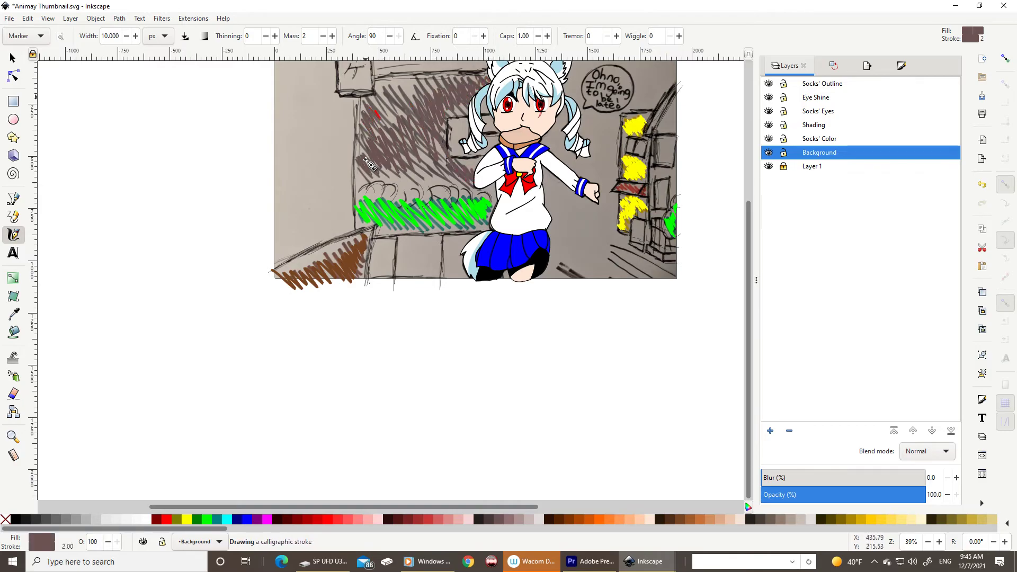
Hide the photo sketch layer and thicken the lower-left patch with a lighter brown
click(769, 167)
scroll(569, 403, up, 4)
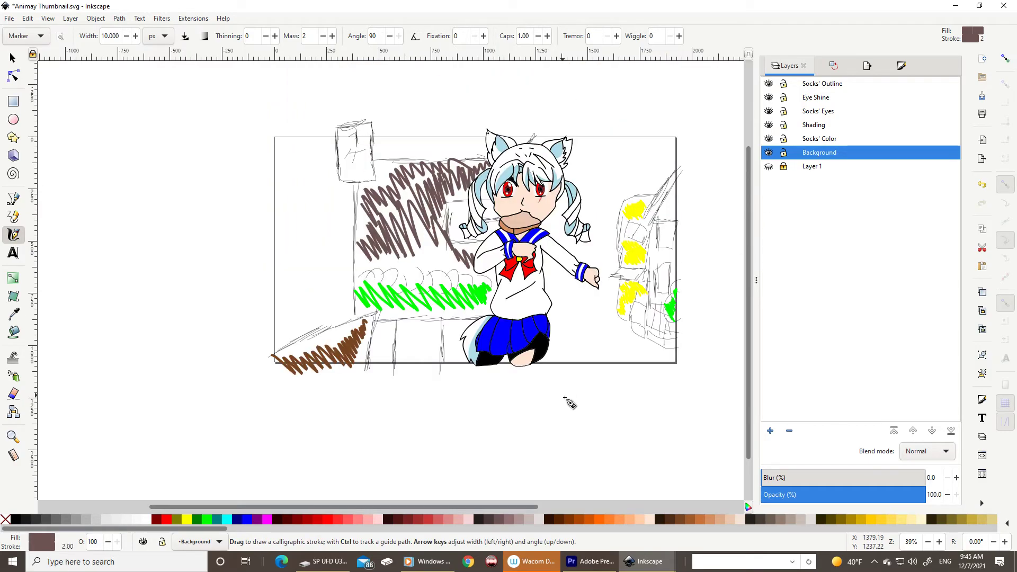
key(ctrl+z)
click(768, 169)
click(565, 520)
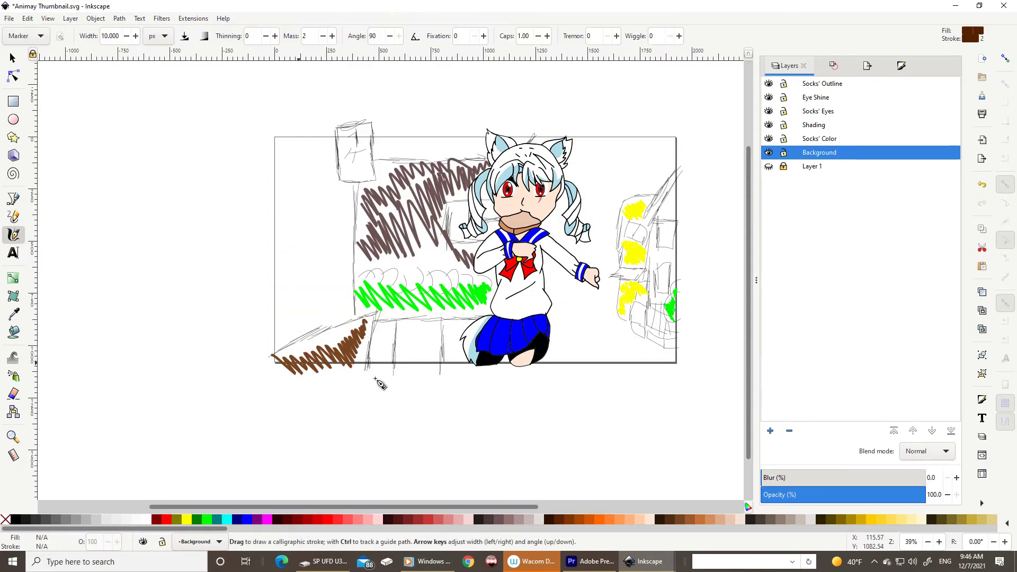
click(575, 521)
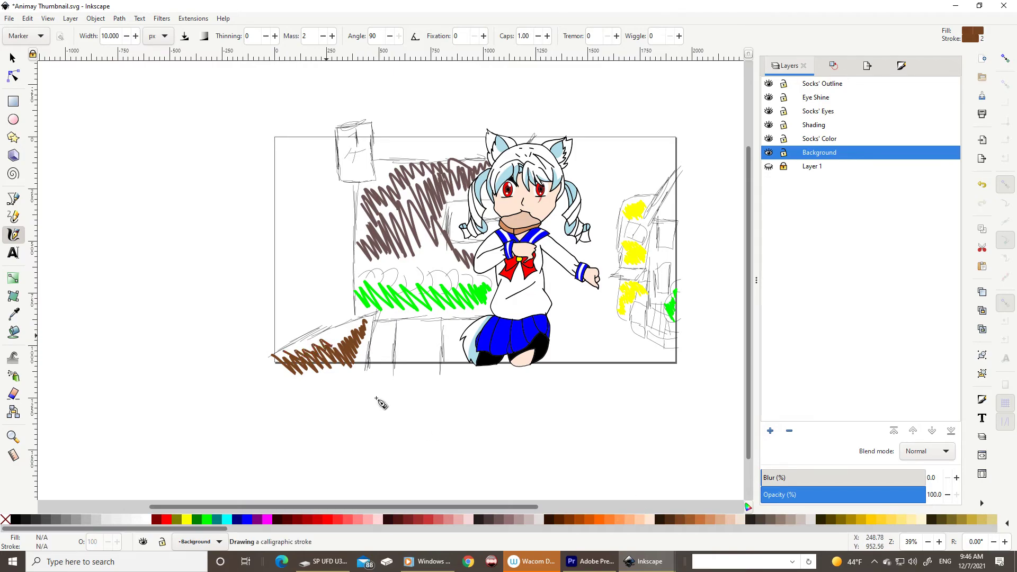
drag(340, 339, 284, 360)
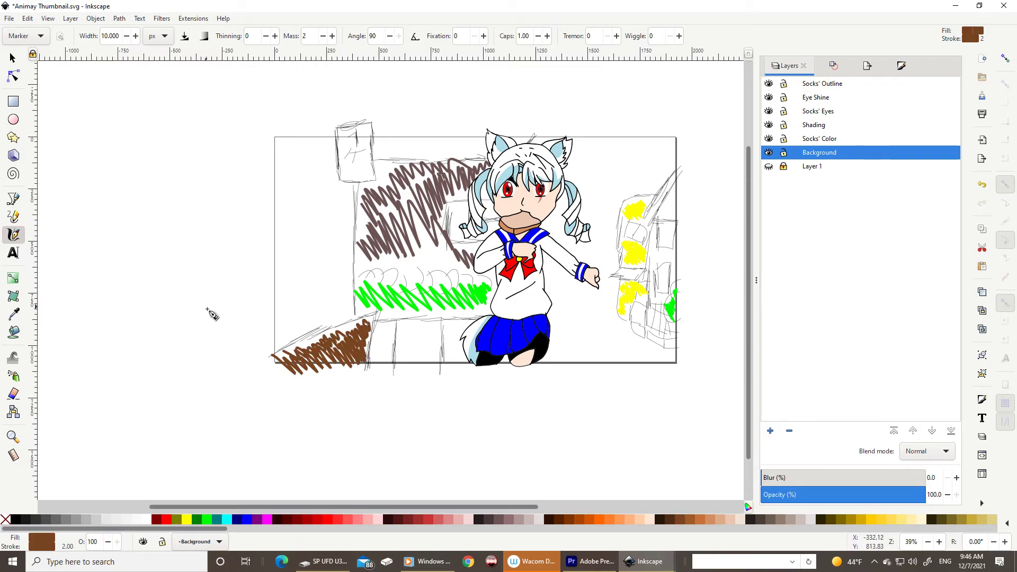
Make Layer 1 the current layer and begin adding a new layer
key(s)
click(552, 397)
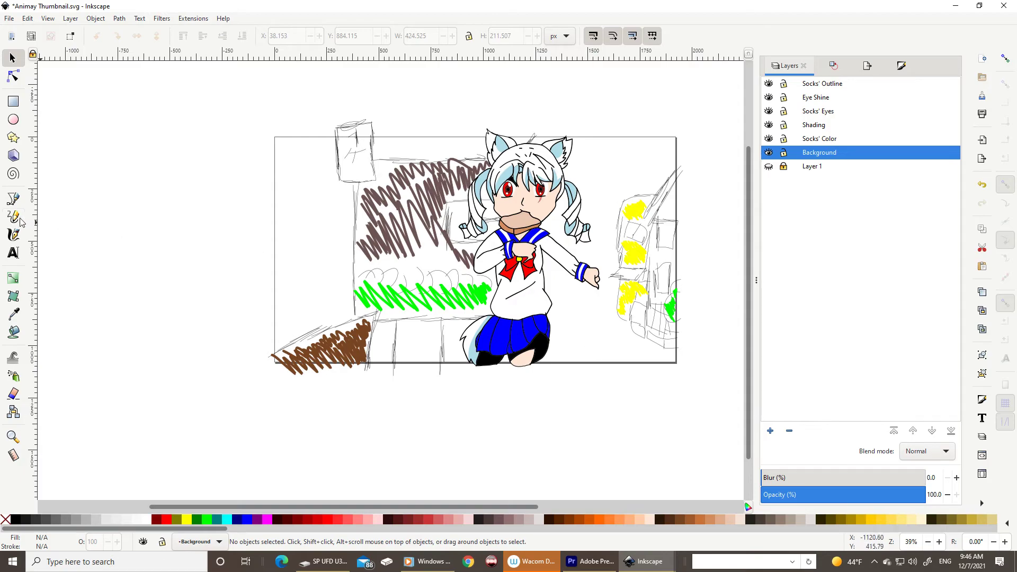
click(817, 172)
key(shift+ctrl+n)
text(Speech Bubble)
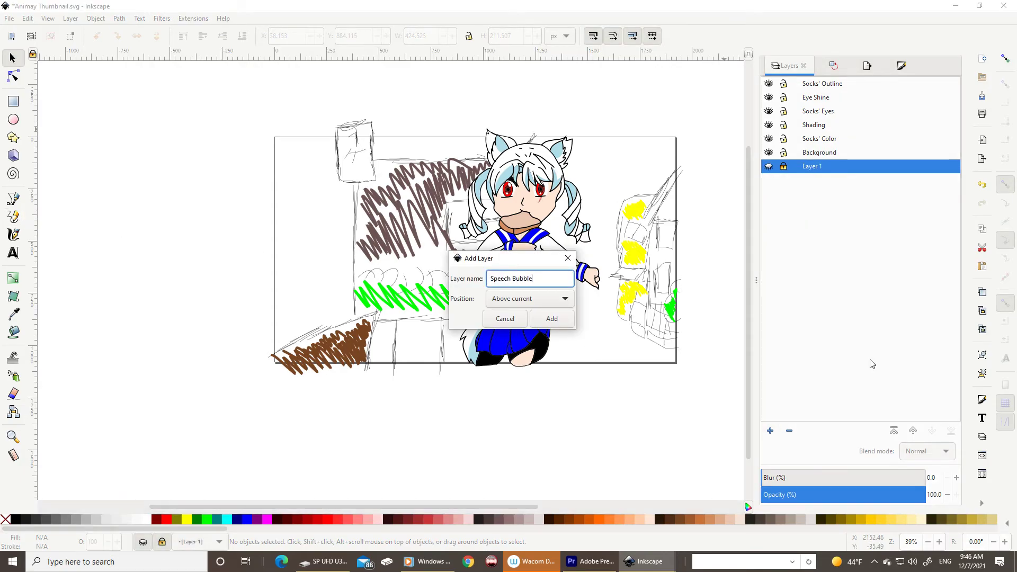
Create the Speech Bubble layer and pencil-trace the bubble outline with its tail
key(Return)
key(p)
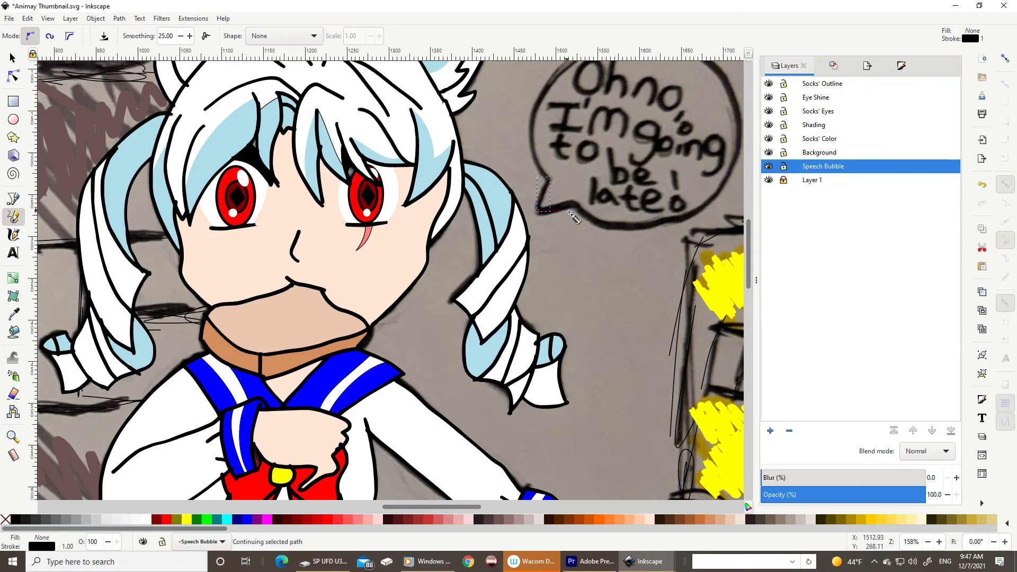
drag(550, 182, 574, 210)
scroll(488, 493, up, 4)
scroll(488, 493, right, 5)
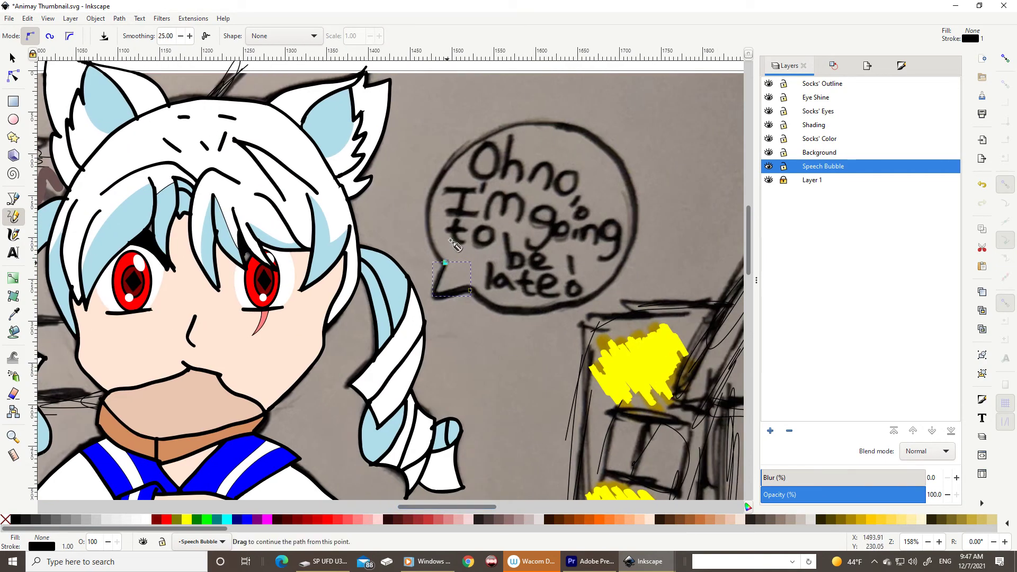
drag(460, 142, 453, 244)
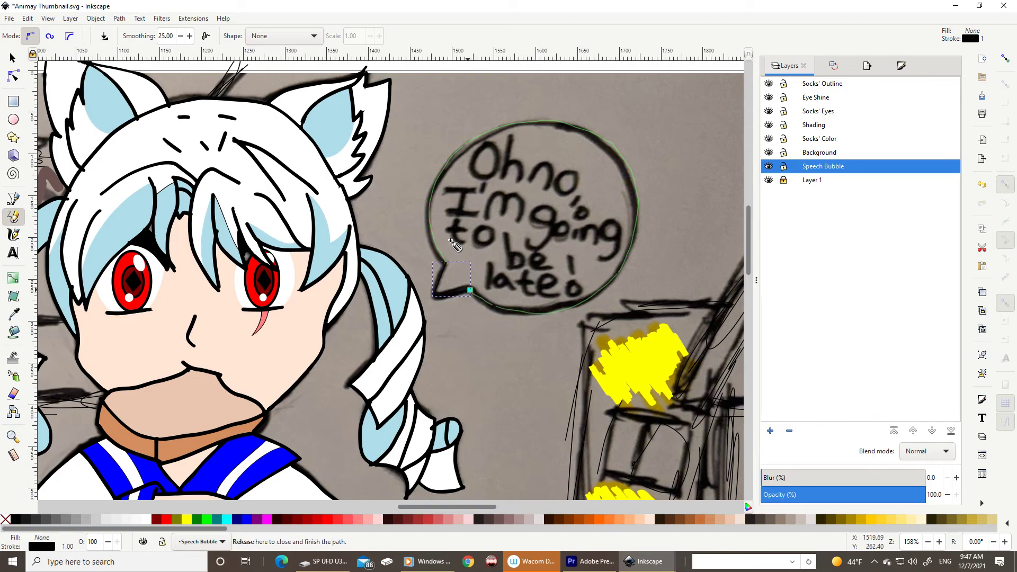
Set the bubble outline's stroke width to 10 px
key(ctrl+shift+f)
text(10)
key(Return)
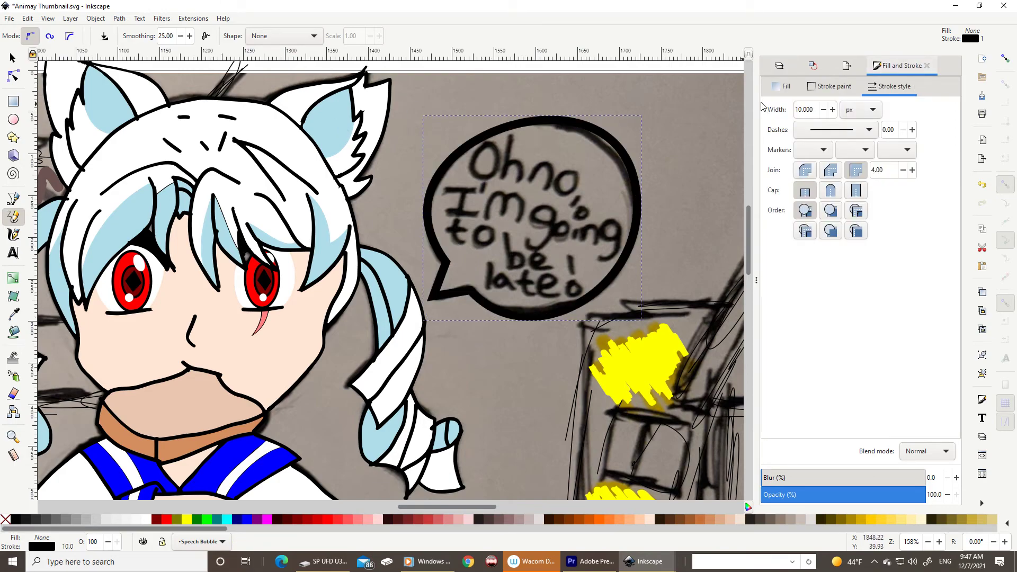
click(534, 168)
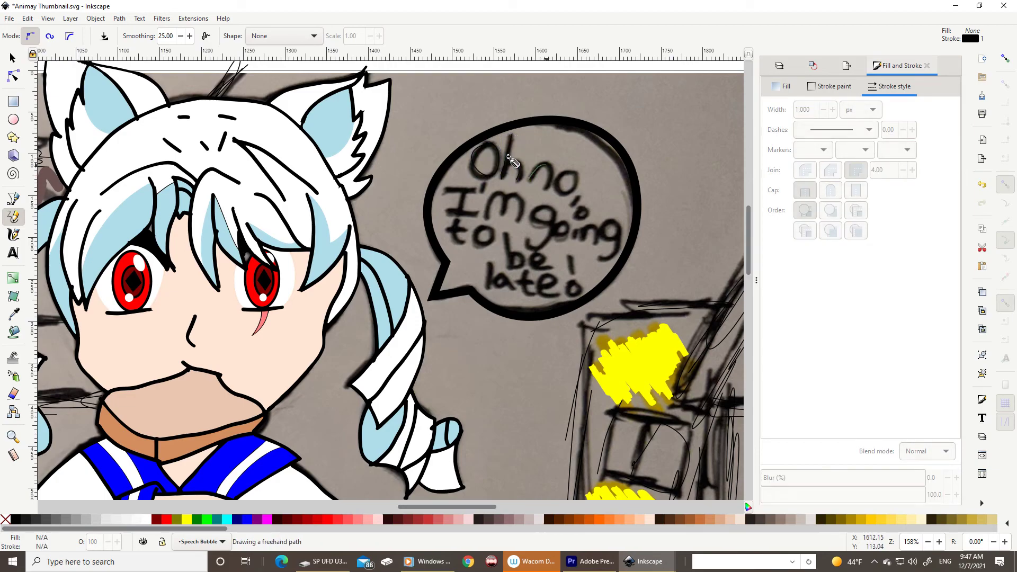
Pencil-trace the letters of 'no', 'I'm', 'to' and the bowl of 'b' inside the bubble
drag(569, 172, 561, 169)
mouse_move(451, 189)
mouse_down()
mouse_move(460, 210)
mouse_move(522, 194)
mouse_move(551, 222)
mouse_move(583, 216)
mouse_up()
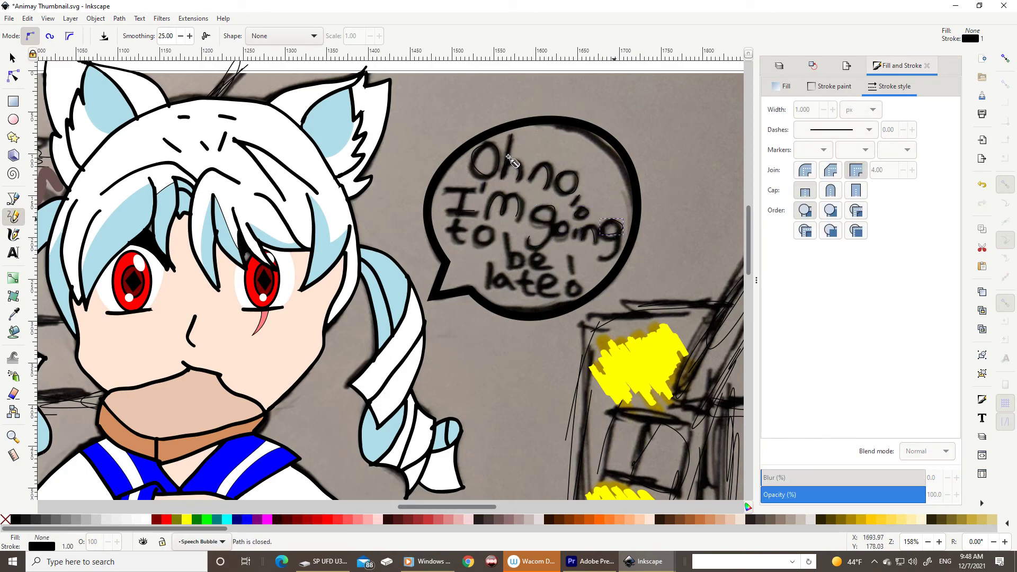
mouse_move(450, 225)
mouse_down()
mouse_move(484, 228)
mouse_move(509, 264)
mouse_up()
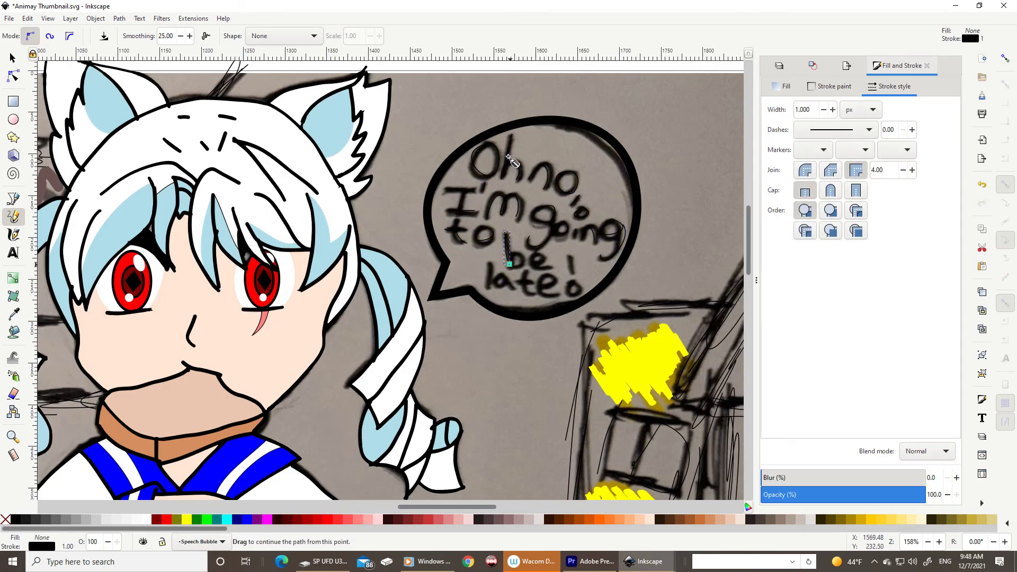
key(Escape)
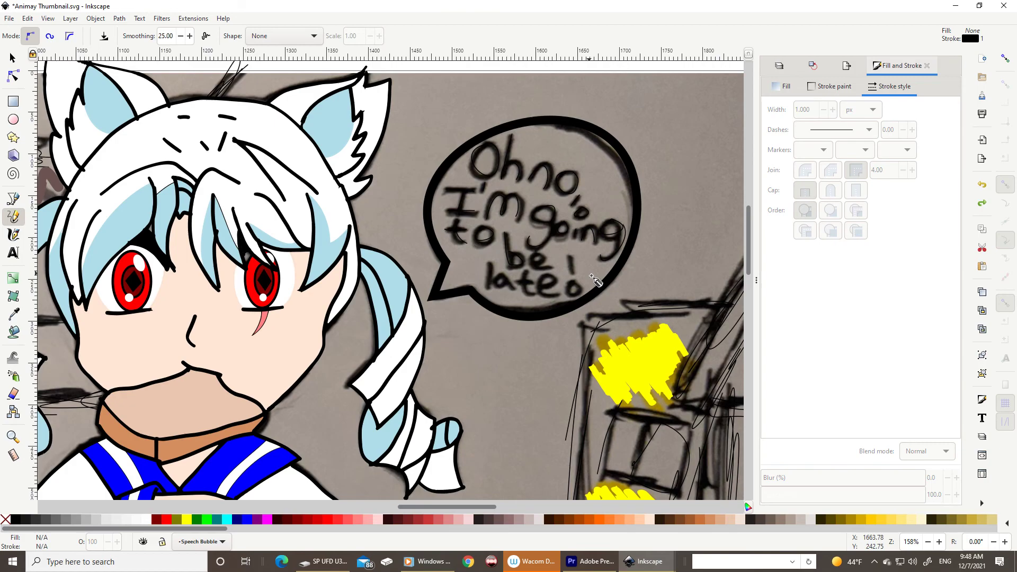
mouse_move(544, 263)
mouse_down()
mouse_move(554, 268)
mouse_move(523, 289)
mouse_move(570, 285)
mouse_up()
key(Escape)
key(Escape)
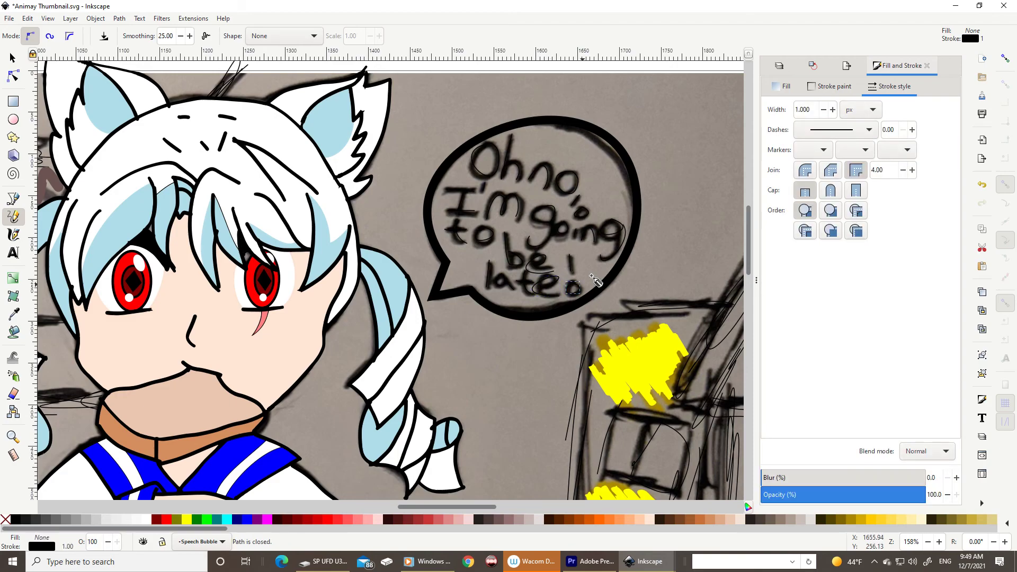
Hide the Layer 1 photo sketch and select all the traced speech-bubble letter paths
click(777, 66)
click(769, 180)
click(13, 76)
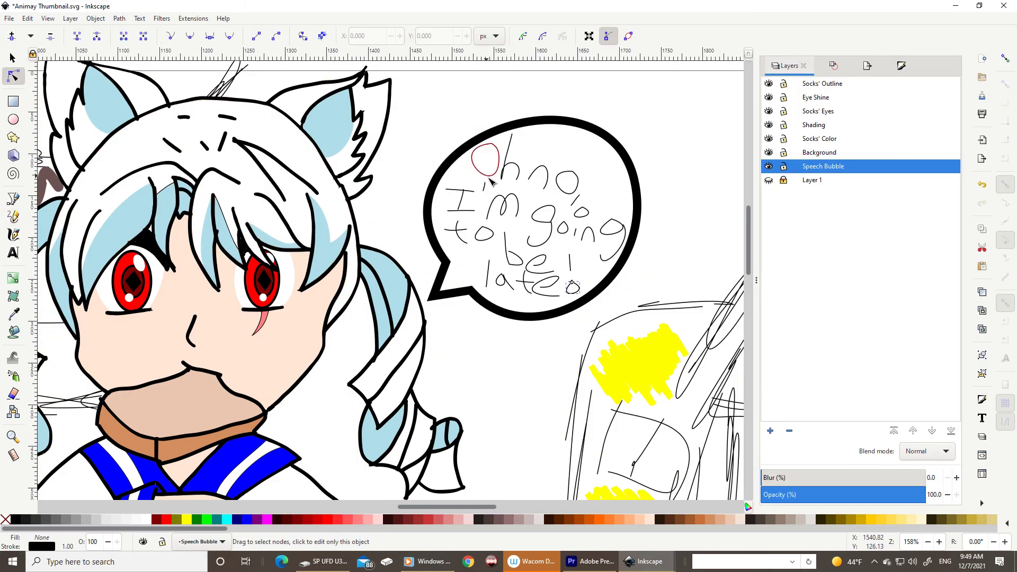
mouse_move(466, 130)
mouse_down()
mouse_move(566, 190)
mouse_move(624, 245)
mouse_up()
drag(509, 248, 557, 281)
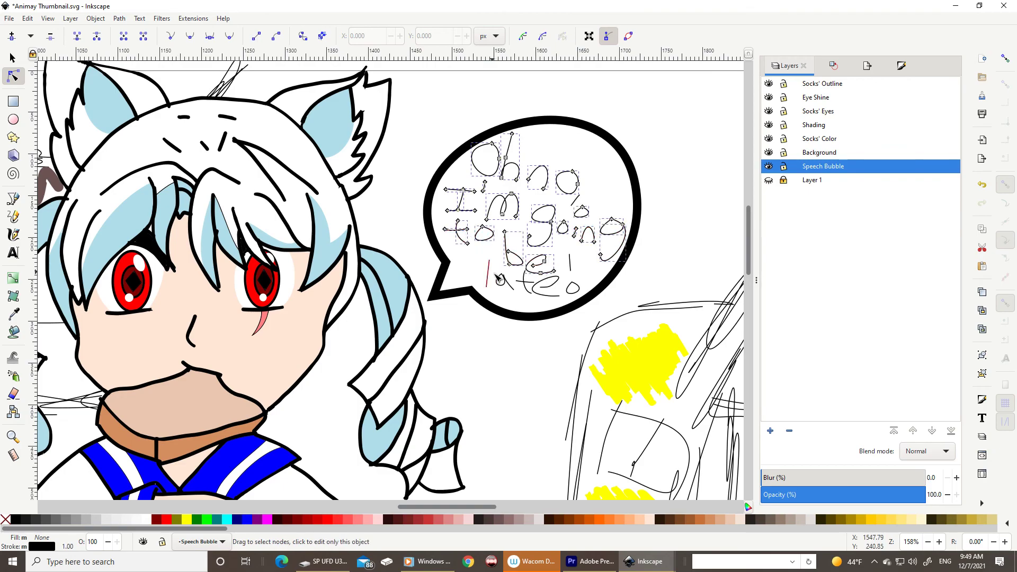
Set the selected lettering's stroke width to 5 px in Fill and Stroke
key(ctrl+shift+f)
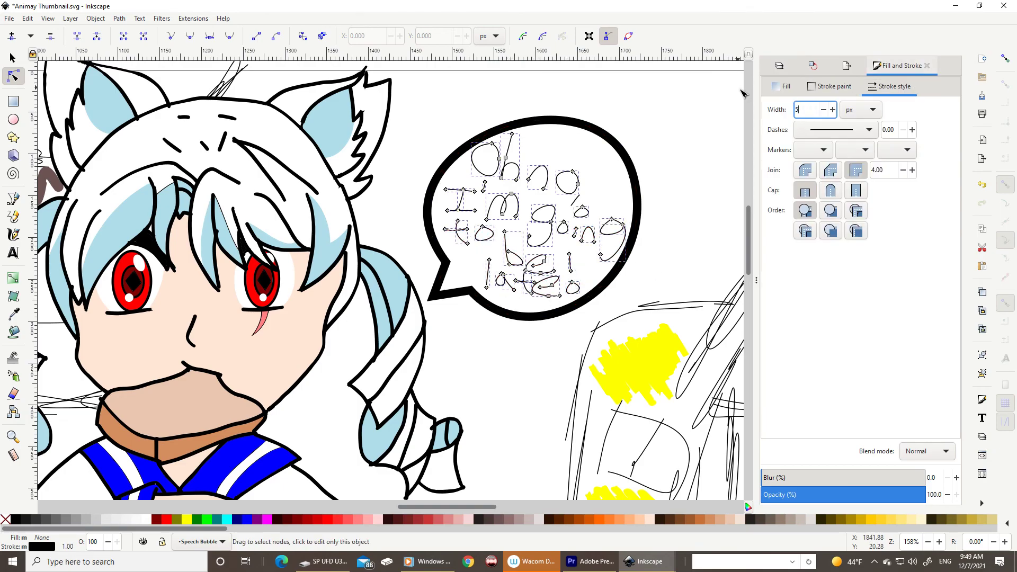
text(5)
key(Return)
click(689, 166)
key(5)
drag(468, 507, 504, 506)
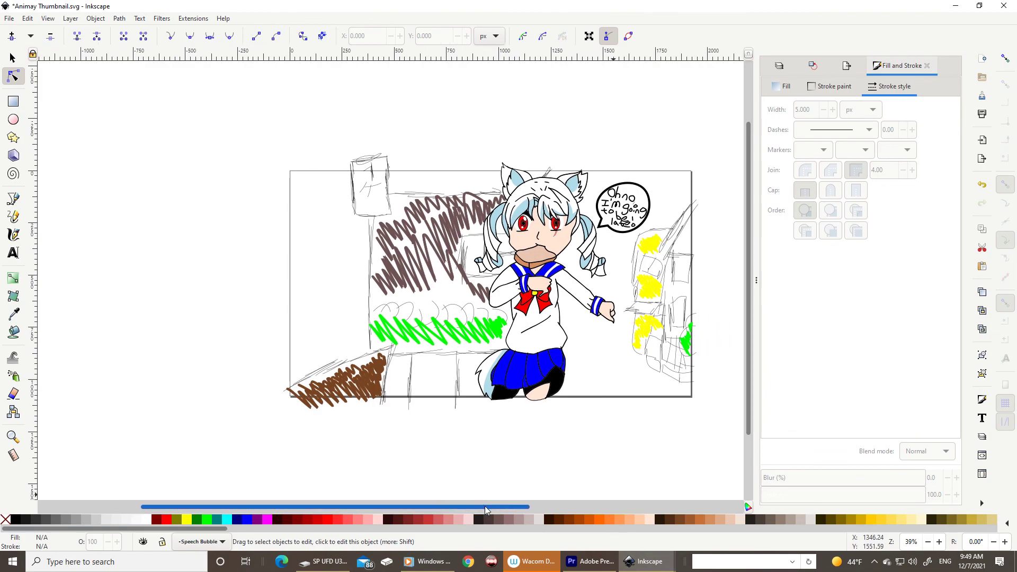